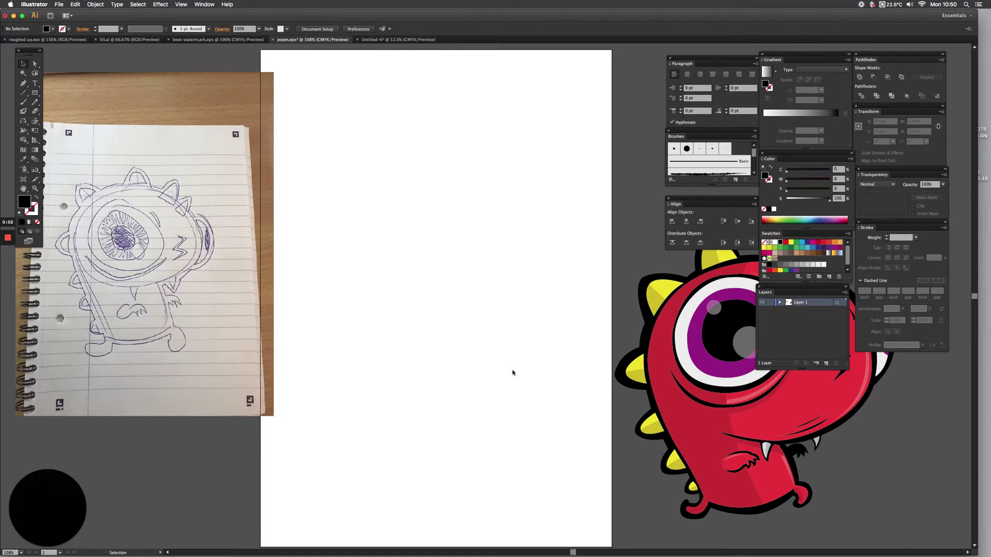
- Bring the finished red monster onto the artboard, check it in outline view, and move it back off the artboard
{"action": "left_click_drag", "start_coordinate": [757, 416], "coordinate": [473, 323]}
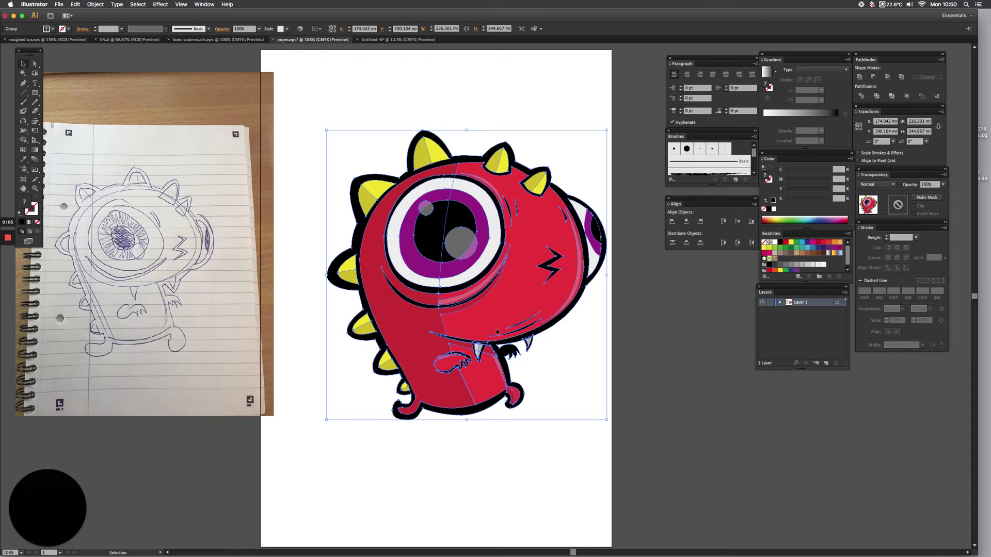
{"action": "left_click", "coordinate": [197, 253]}
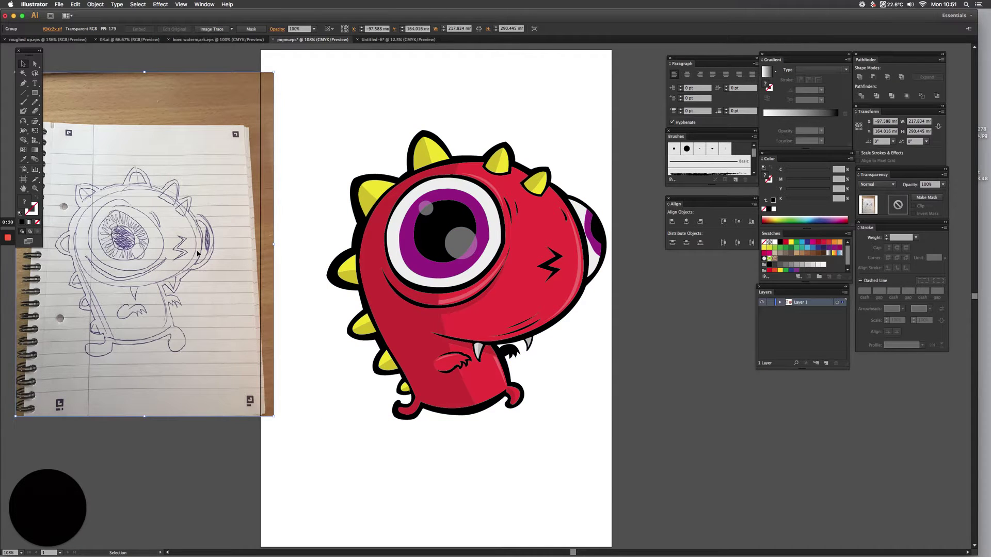
{"action": "key", "text": "a"}
{"action": "key", "text": "super+y"}
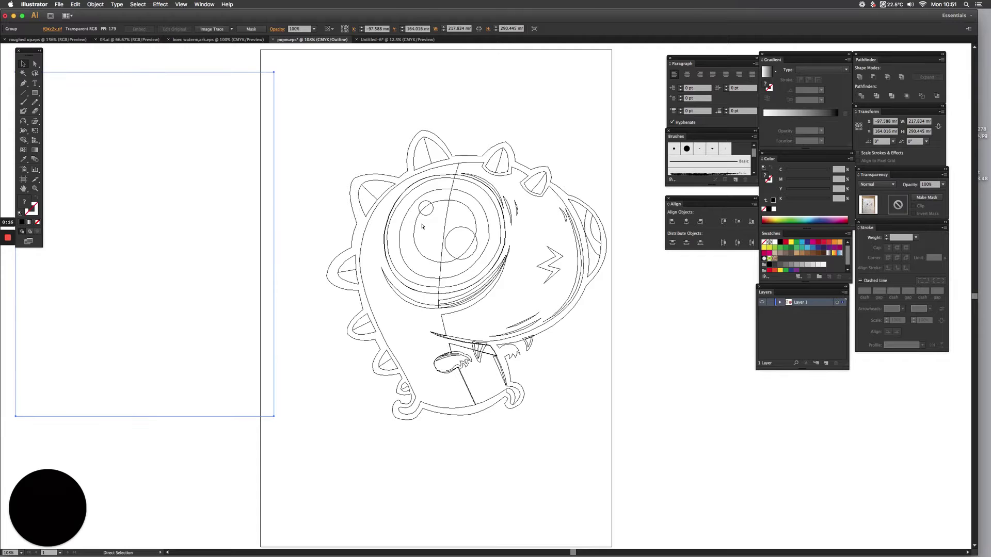
{"action": "key", "text": "super+y"}
{"action": "left_click_drag", "start_coordinate": [421, 233], "coordinate": [712, 328]}
- Move the notebook sketch photo onto the artboard and lock it as a tracing template
{"action": "left_click_drag", "start_coordinate": [145, 217], "coordinate": [428, 219]}
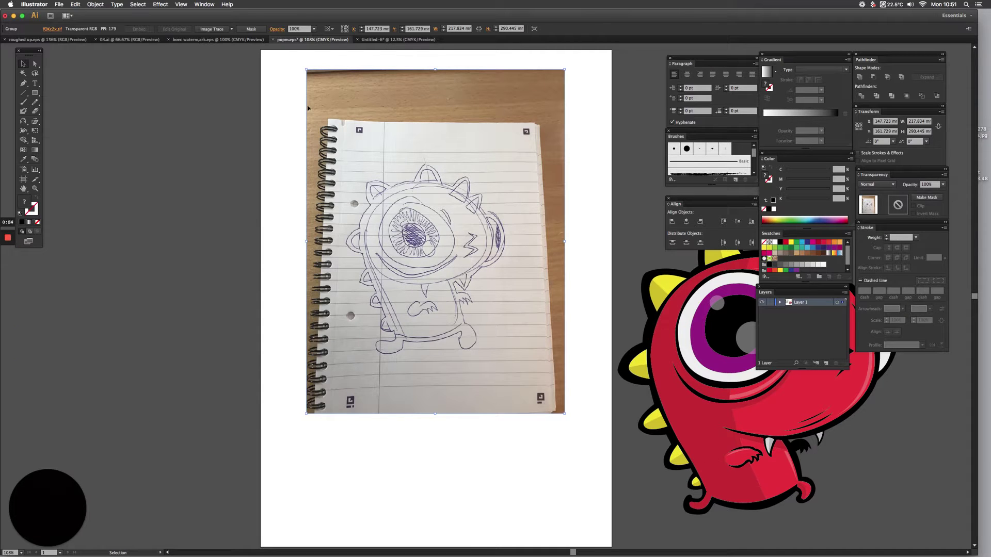
{"action": "key", "text": "a"}
{"action": "key", "text": "super+2"}
- Start a black-filled Pen tool silhouette over the sketched monster, tracing the tooth below the right side of the head
{"action": "key", "text": "z"}
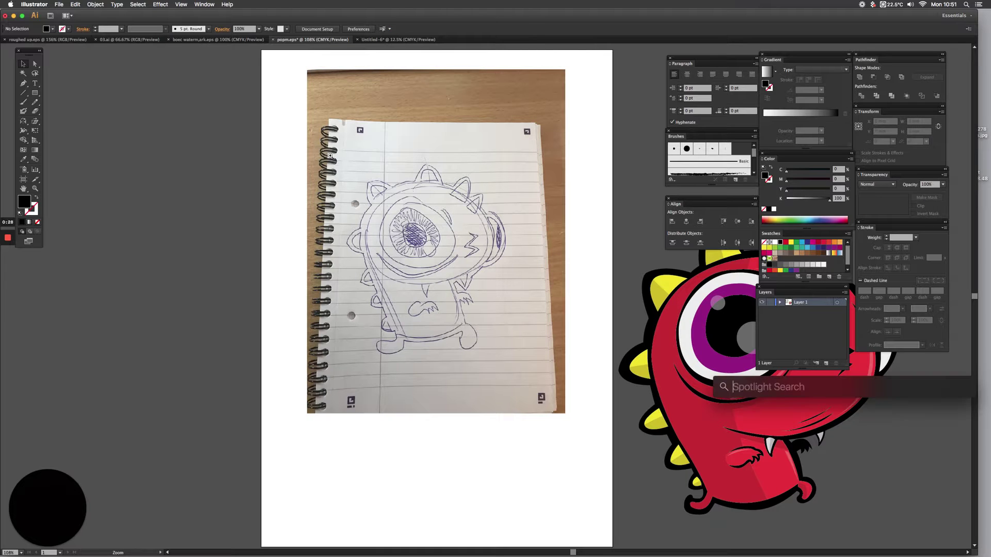
{"action": "left_click_drag", "start_coordinate": [336, 153], "coordinate": [568, 384]}
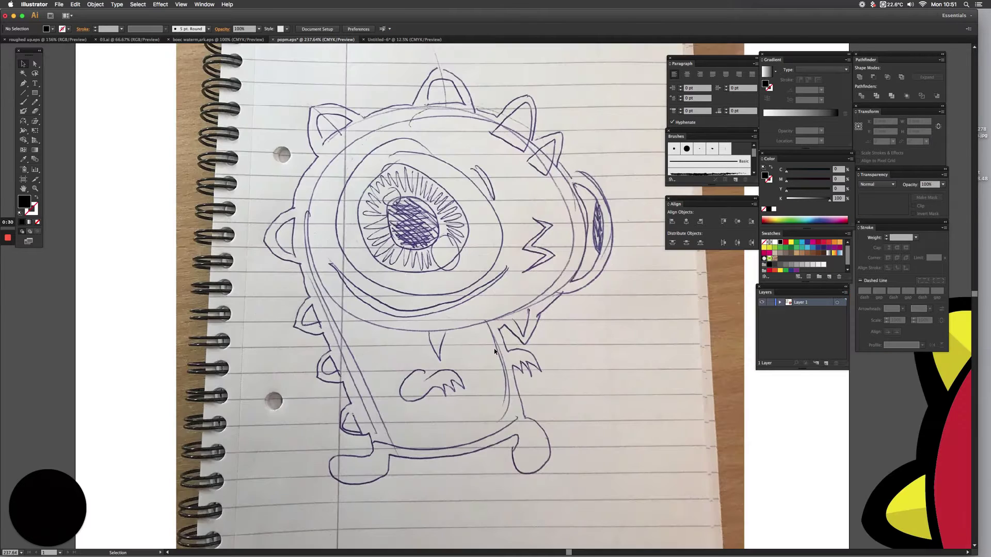
{"action": "key", "text": "space"}
{"action": "left_click_drag", "start_coordinate": [419, 251], "coordinate": [403, 247]}
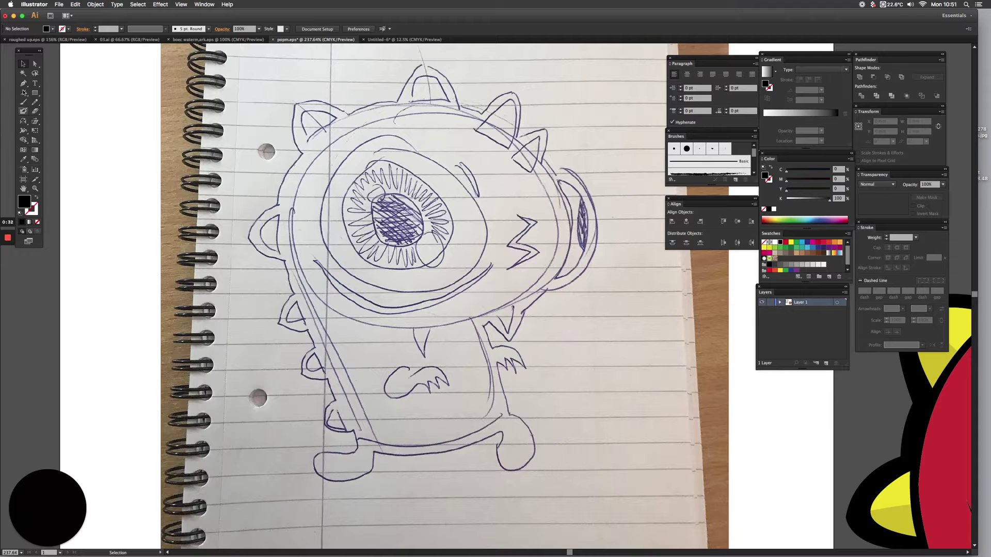
{"action": "left_click", "coordinate": [23, 83]}
{"action": "left_click", "coordinate": [485, 327]}
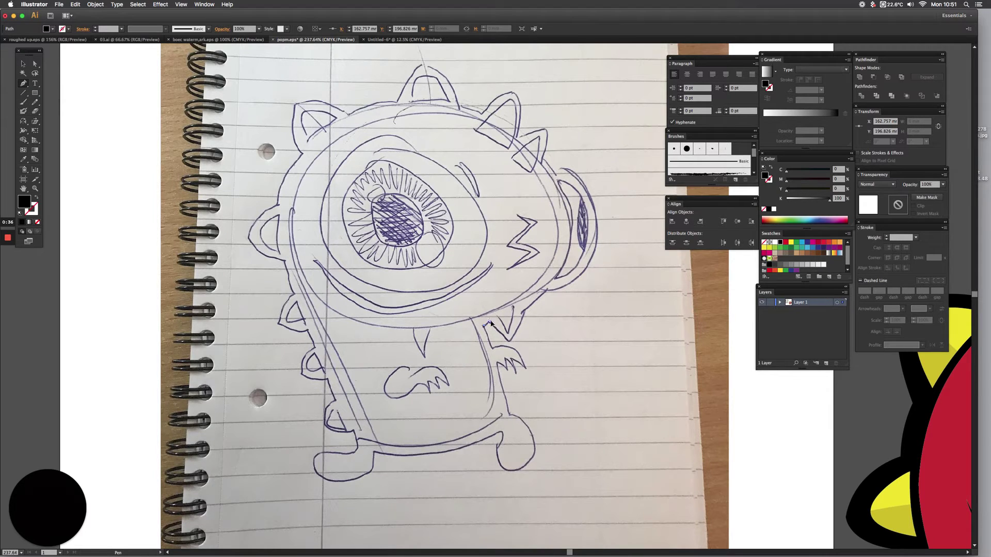
{"action": "left_click", "coordinate": [509, 344]}
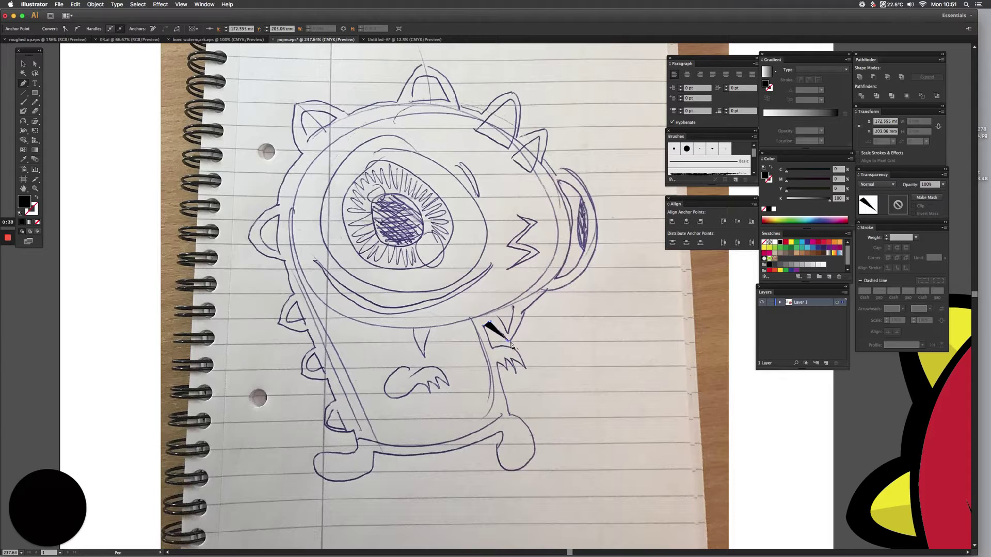
{"action": "left_click", "coordinate": [524, 315]}
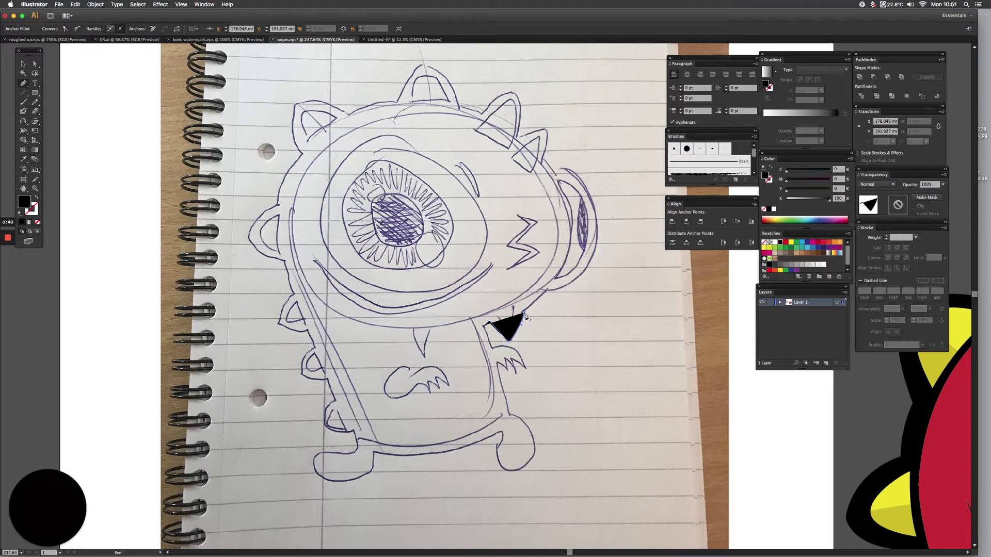
- Continue the silhouette path around the bulging far eye up to the base of the rightmost head spike
{"action": "left_click", "coordinate": [548, 290]}
{"action": "left_click_drag", "start_coordinate": [597, 235], "coordinate": [597, 182]}
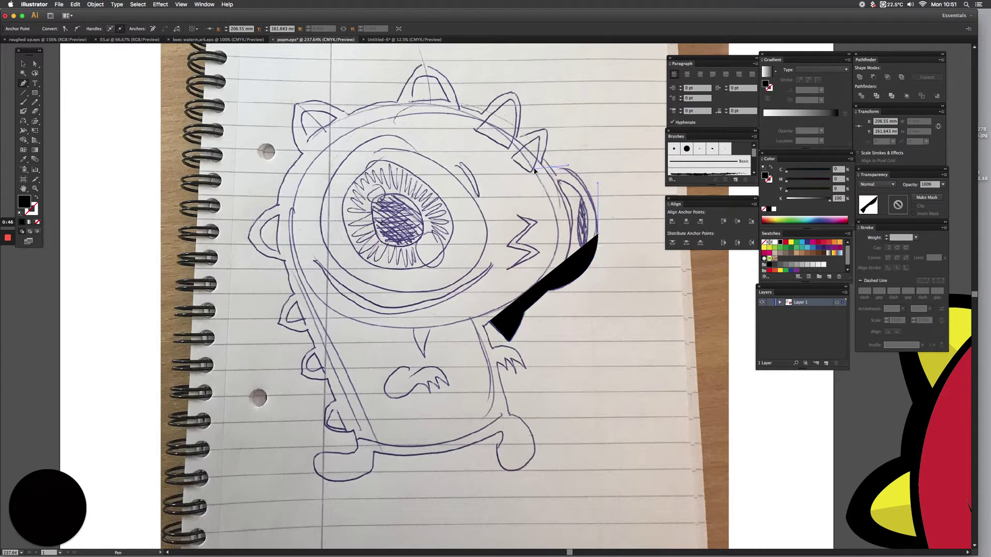
{"action": "left_click", "coordinate": [552, 170]}
{"action": "left_click", "coordinate": [544, 161]}
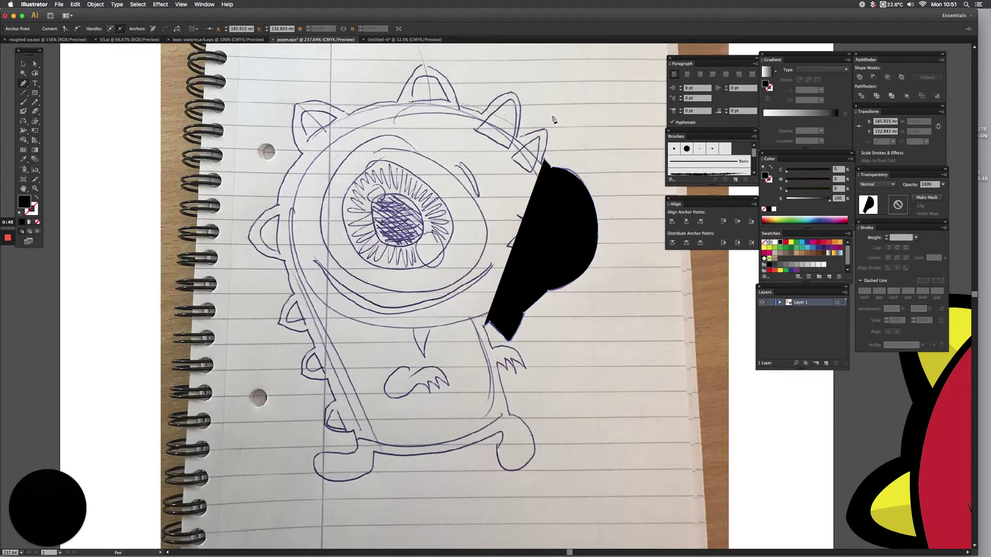
- Trace the two spikes on the right side of the head as far as the base of the top spike
{"action": "left_click_drag", "start_coordinate": [547, 129], "coordinate": [519, 137]}
{"action": "left_click", "coordinate": [546, 129]}
{"action": "left_click", "coordinate": [518, 138]}
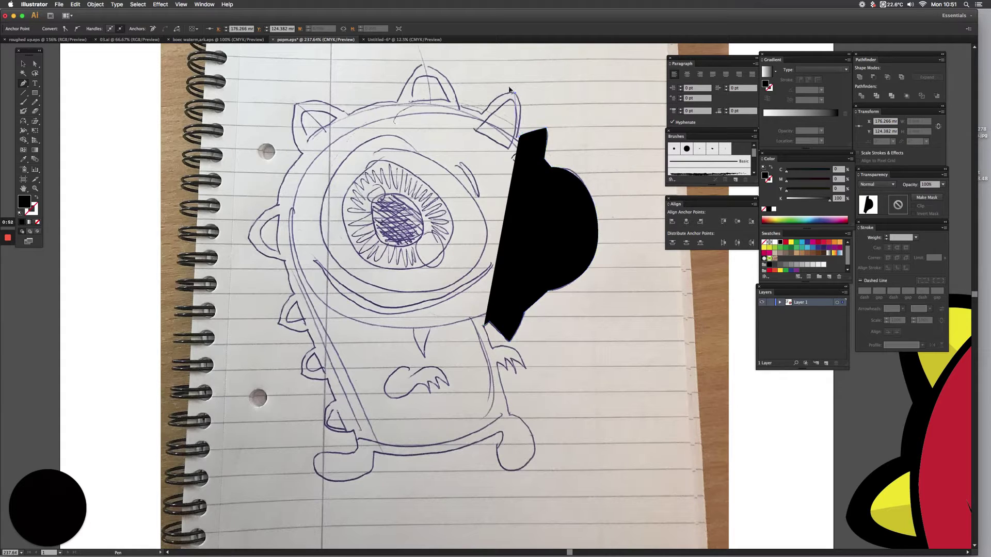
{"action": "left_click_drag", "start_coordinate": [497, 83], "coordinate": [497, 81]}
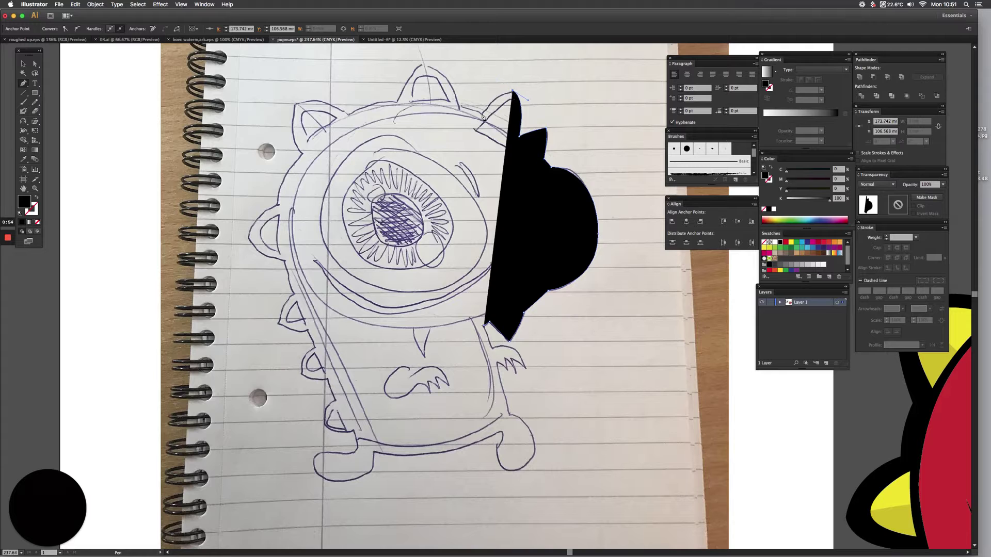
{"action": "left_click", "coordinate": [483, 116]}
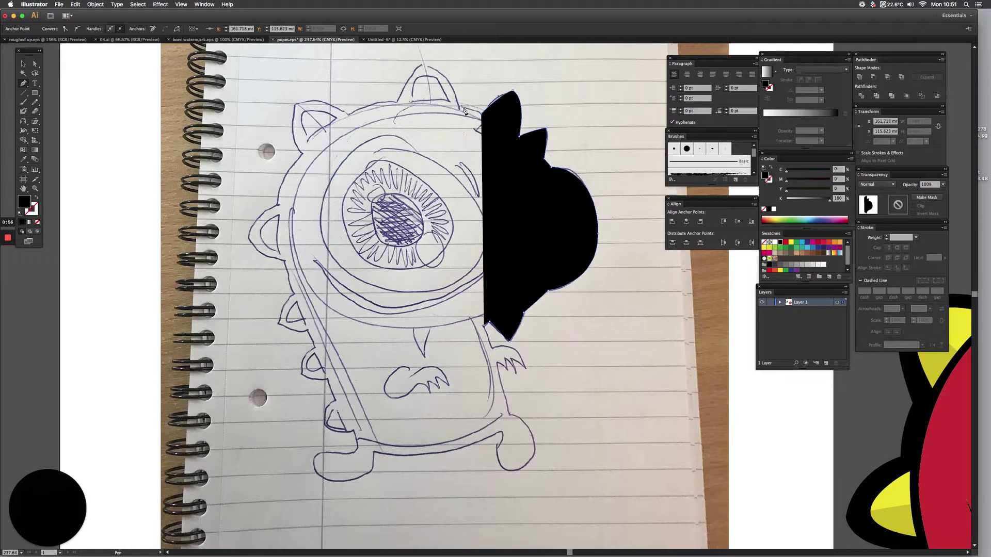
{"action": "left_click", "coordinate": [462, 108]}
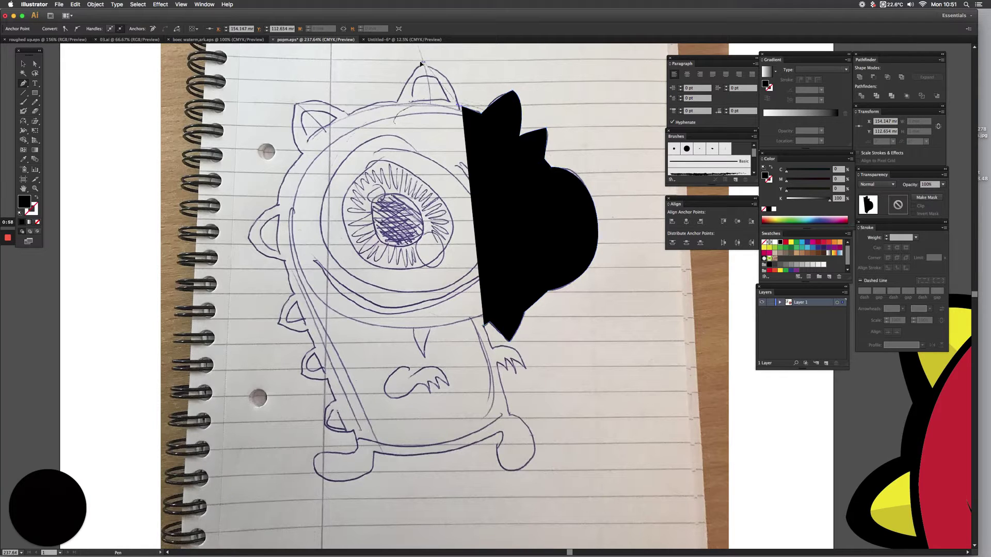
- Trace the top spike, the crown of the head and the upper-left spike with curved path segments
{"action": "left_click_drag", "start_coordinate": [424, 63], "coordinate": [399, 62]}
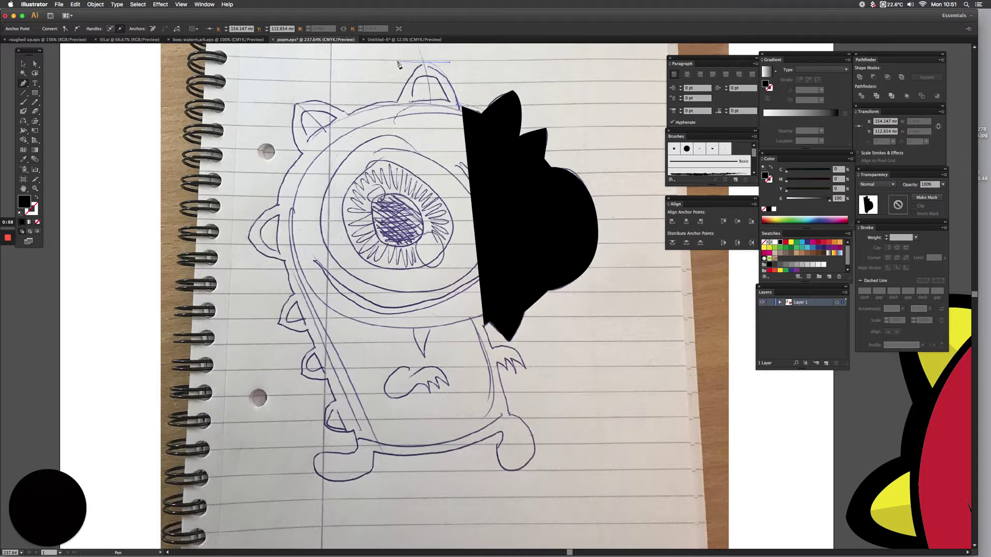
{"action": "left_click", "coordinate": [399, 107]}
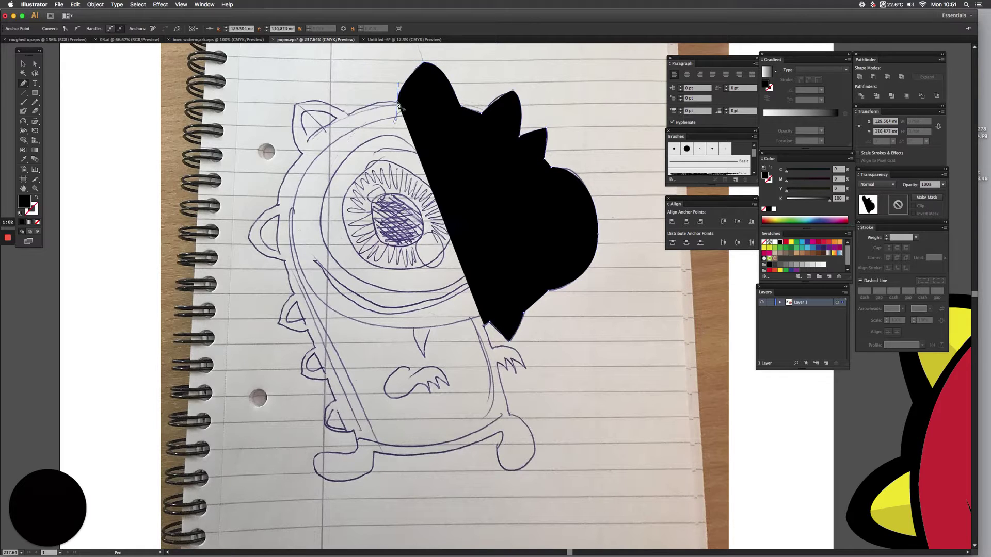
{"action": "left_click_drag", "start_coordinate": [350, 117], "coordinate": [263, 117]}
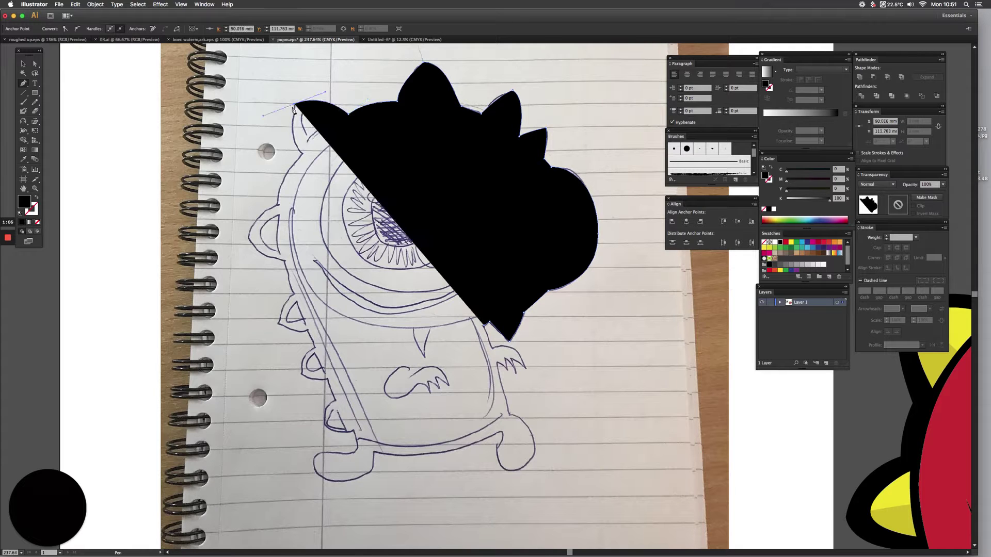
{"action": "left_click_drag", "start_coordinate": [303, 154], "coordinate": [322, 175]}
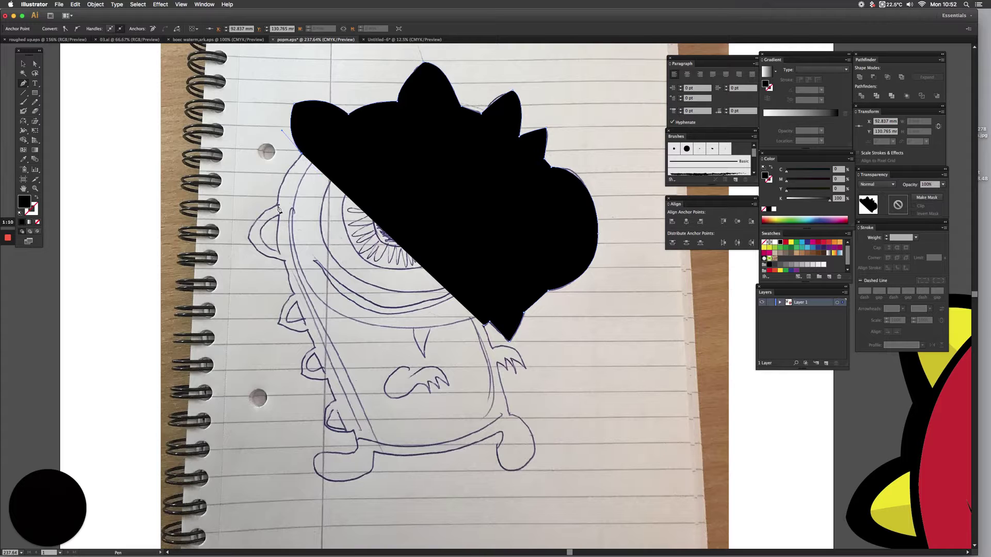
- Trace the back of the head and the large left spike, then reset the anchor at the spike's lower base
{"action": "left_click_drag", "start_coordinate": [278, 205], "coordinate": [248, 245]}
{"action": "left_click", "coordinate": [246, 239]}
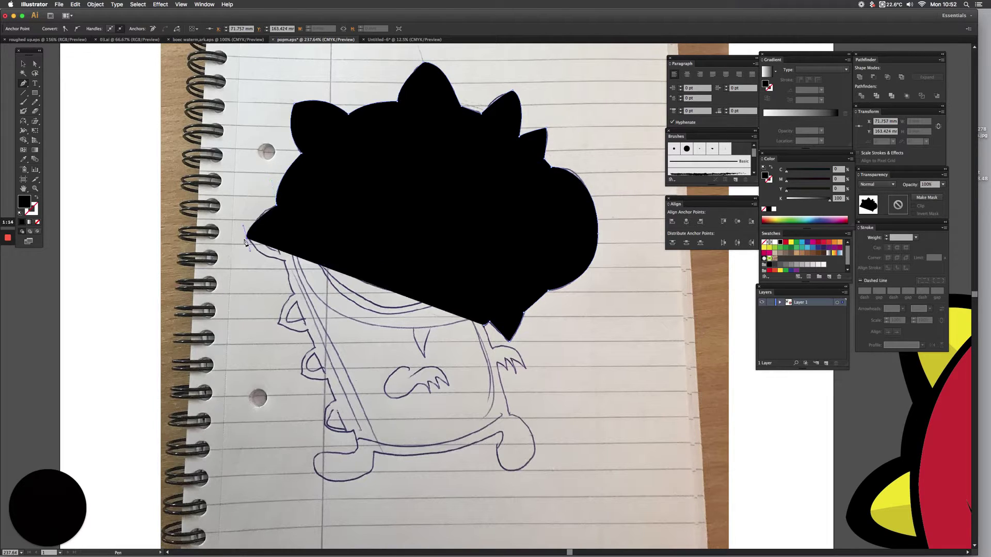
{"action": "mouse_move", "coordinate": [285, 261]}
{"action": "left_mouse_down"}
{"action": "mouse_move", "coordinate": [313, 265]}
{"action": "mouse_move", "coordinate": [285, 262]}
{"action": "left_mouse_up"}
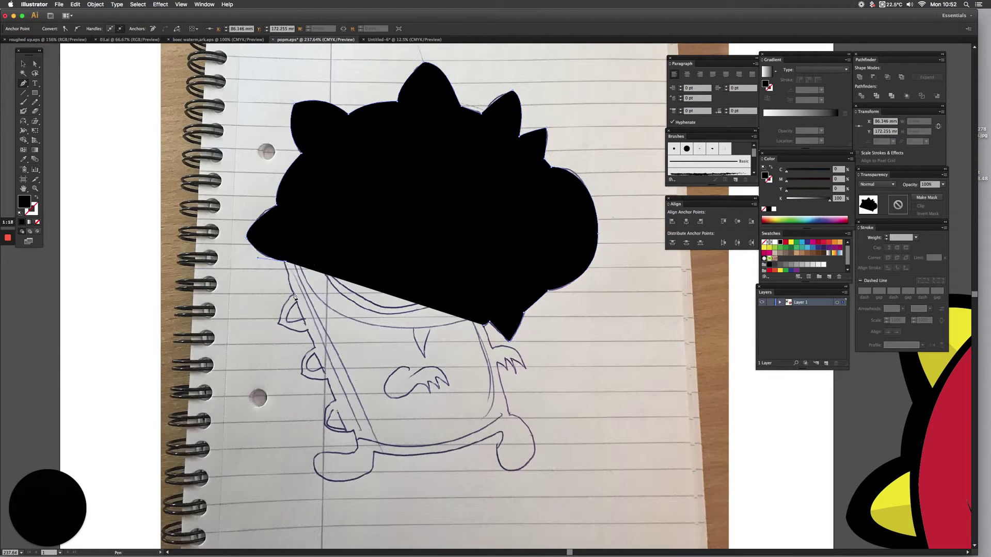
{"action": "key", "text": "v"}
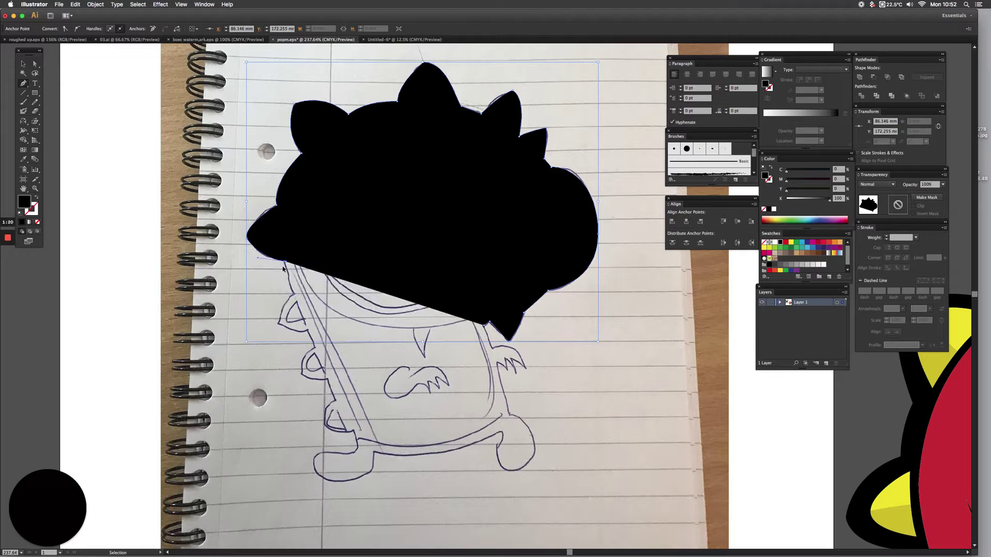
{"action": "left_click", "coordinate": [285, 262], "text": "super"}
{"action": "left_click", "coordinate": [285, 263]}
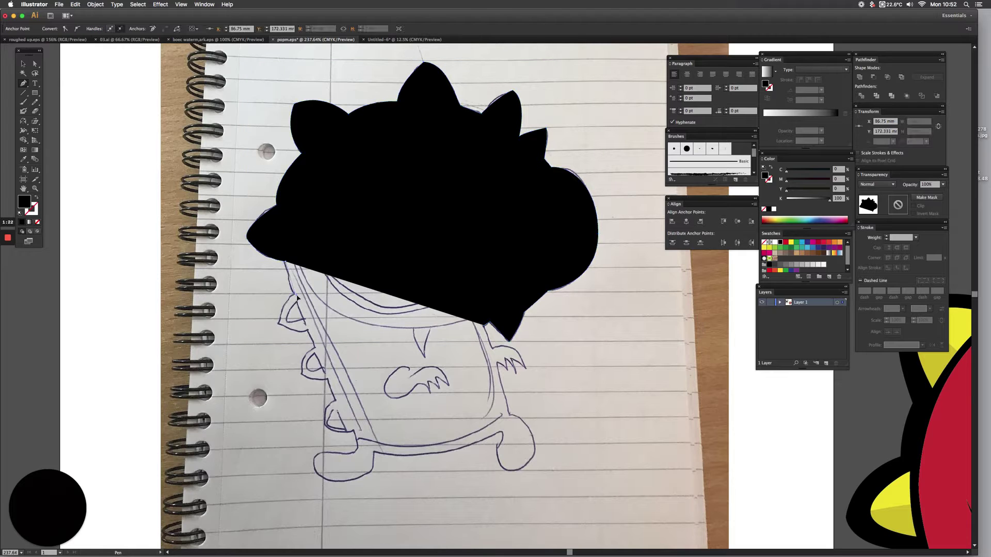
- Extend the silhouette down the back and around the next smaller spike below the large left one
{"action": "left_click", "coordinate": [298, 295]}
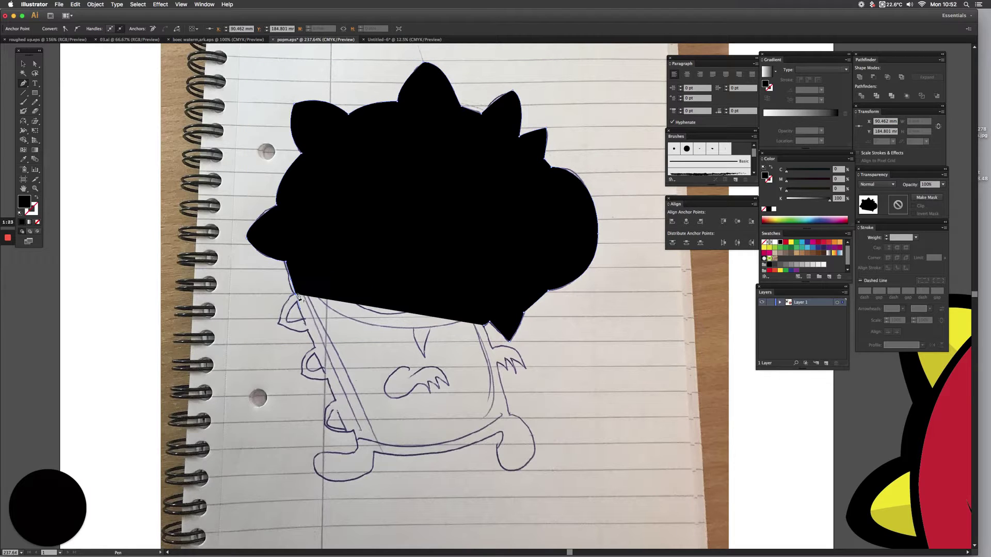
{"action": "left_click", "coordinate": [279, 325]}
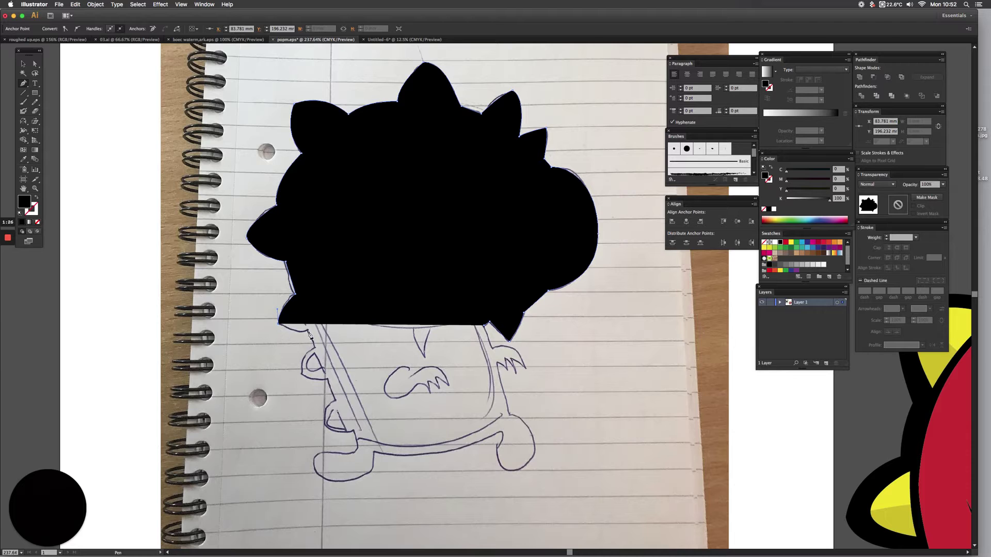
{"action": "left_click_drag", "start_coordinate": [309, 331], "coordinate": [334, 328]}
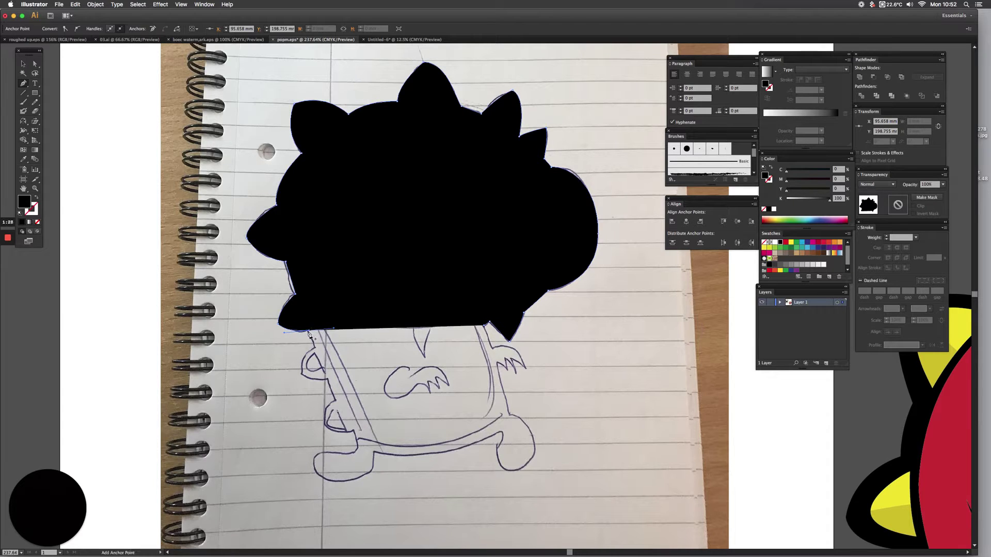
{"action": "left_click", "coordinate": [316, 345]}
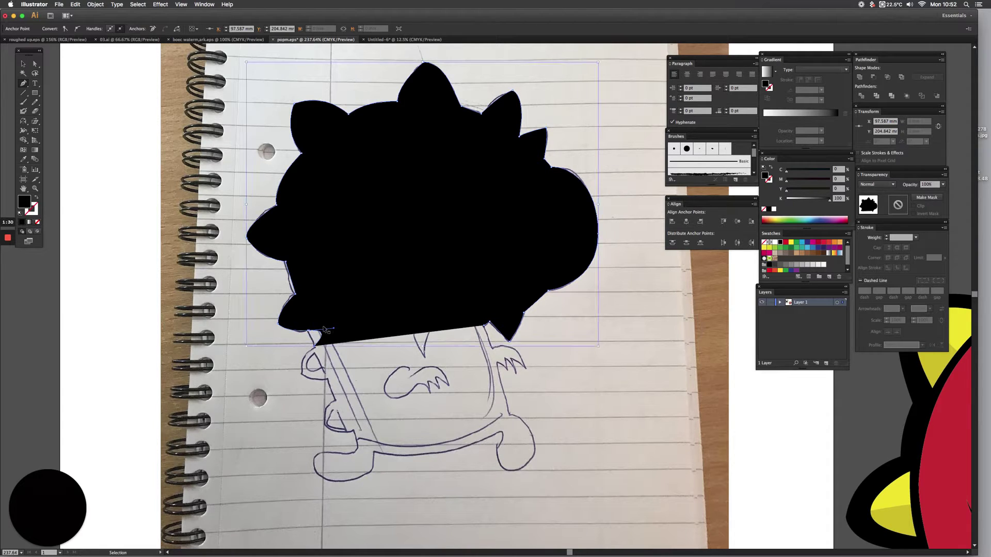
{"action": "key", "text": "super+z"}
{"action": "left_click", "coordinate": [315, 343]}
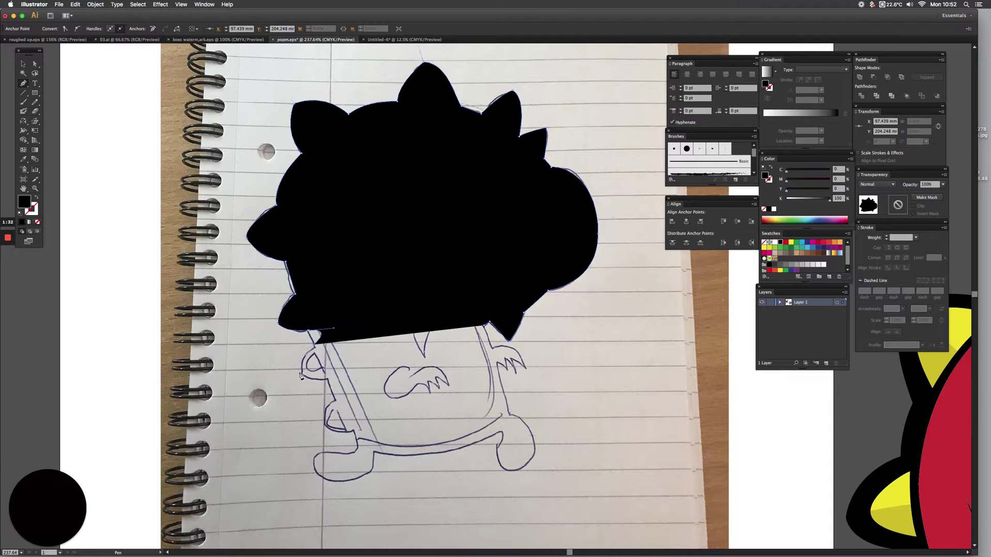
{"action": "key", "text": "super+z"}
- Resume the path from its last anchor as a corner and trace the next spike down the monster's back
{"action": "left_click", "coordinate": [310, 333]}
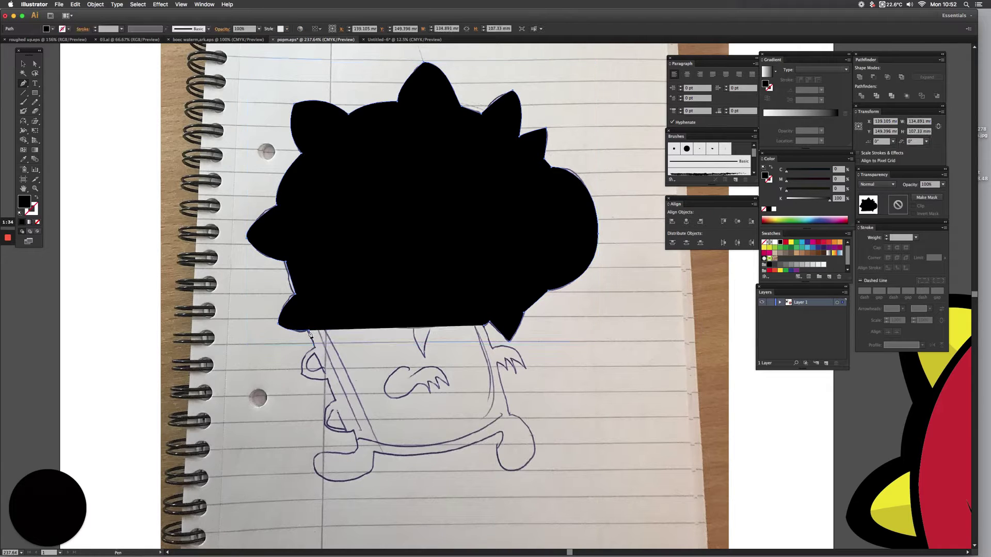
{"action": "left_click", "coordinate": [309, 331]}
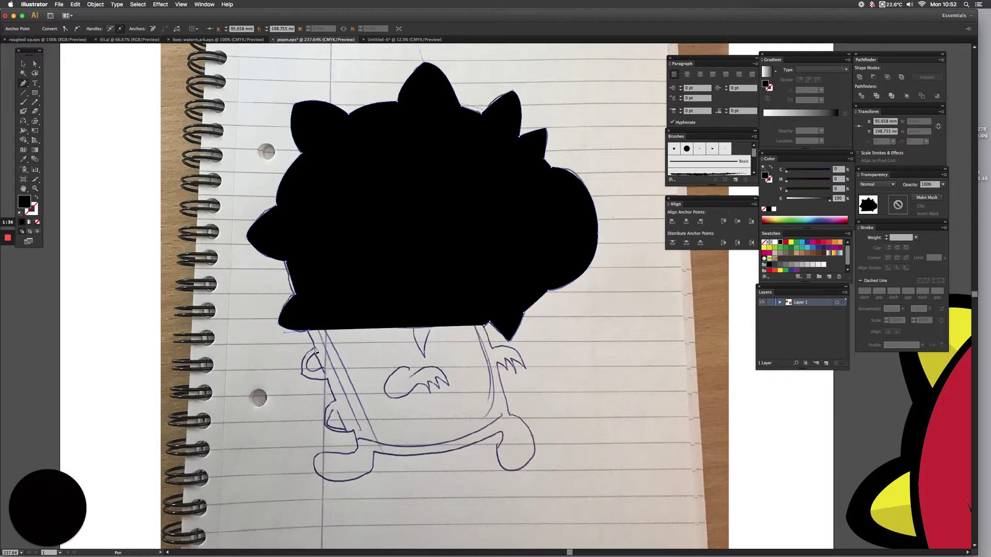
{"action": "left_click", "coordinate": [314, 346]}
{"action": "left_click", "coordinate": [300, 373]}
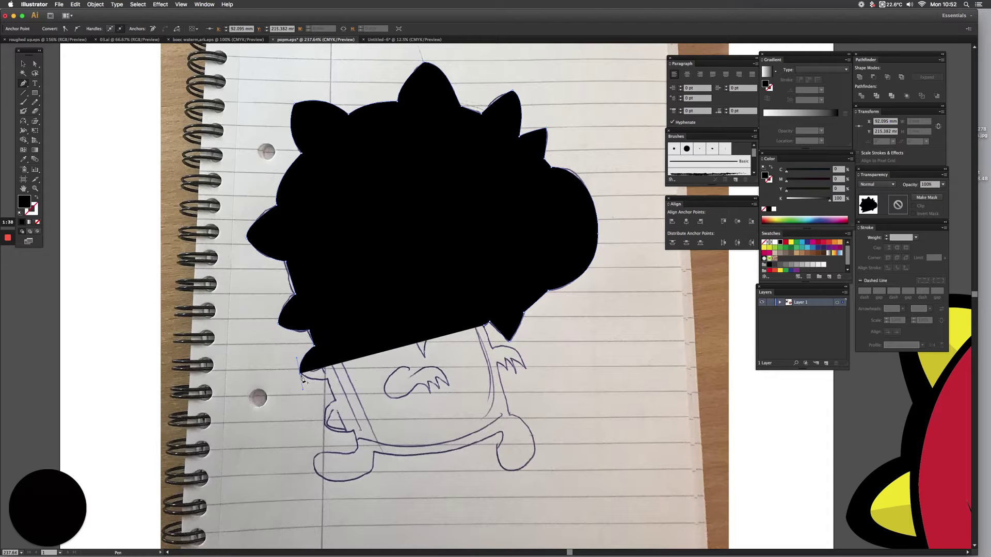
{"action": "left_click_drag", "start_coordinate": [327, 380], "coordinate": [352, 377]}
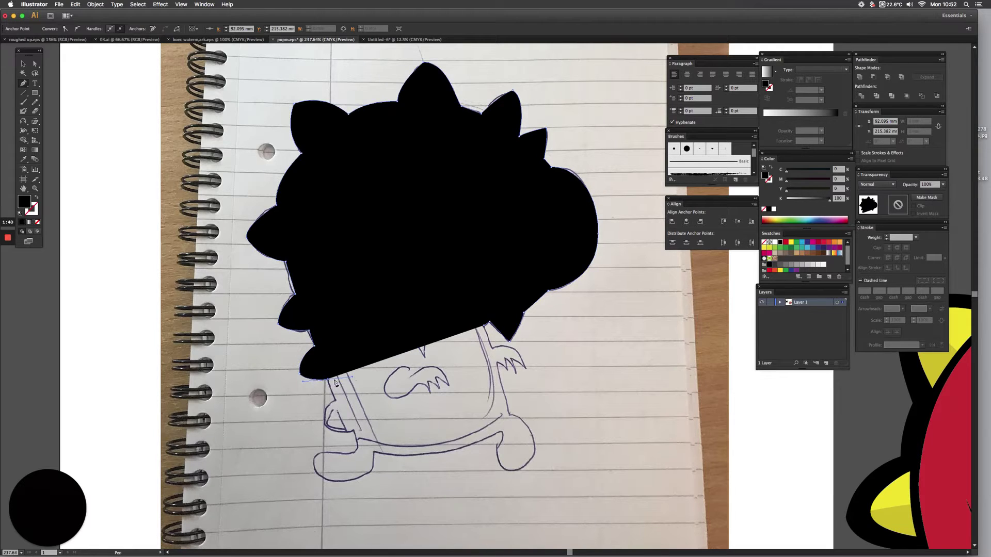
- Trace the lowest small back spike and the left foot, ending where the foot meets the body's bottom edge
{"action": "left_click", "coordinate": [336, 400]}
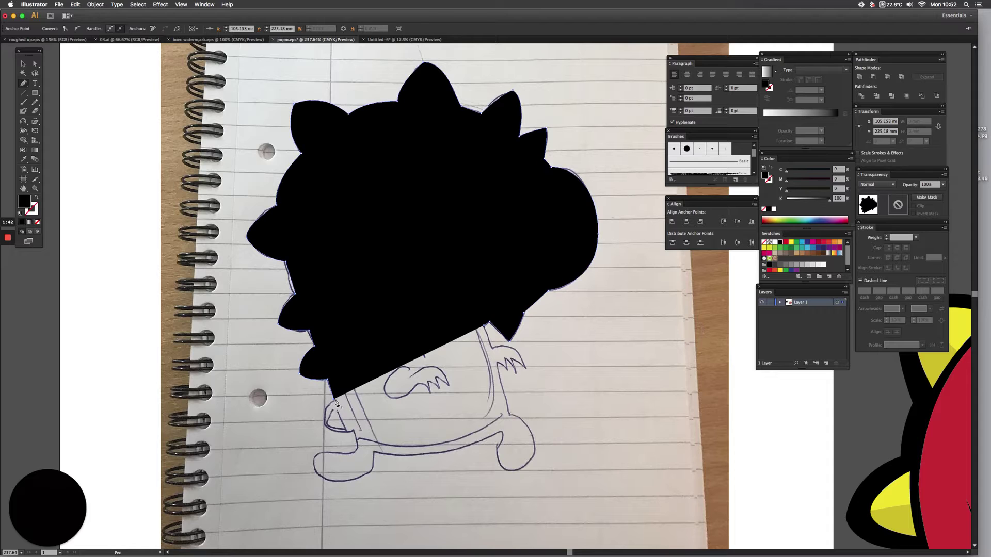
{"action": "left_click_drag", "start_coordinate": [320, 428], "coordinate": [375, 455]}
{"action": "left_click", "coordinate": [375, 454]}
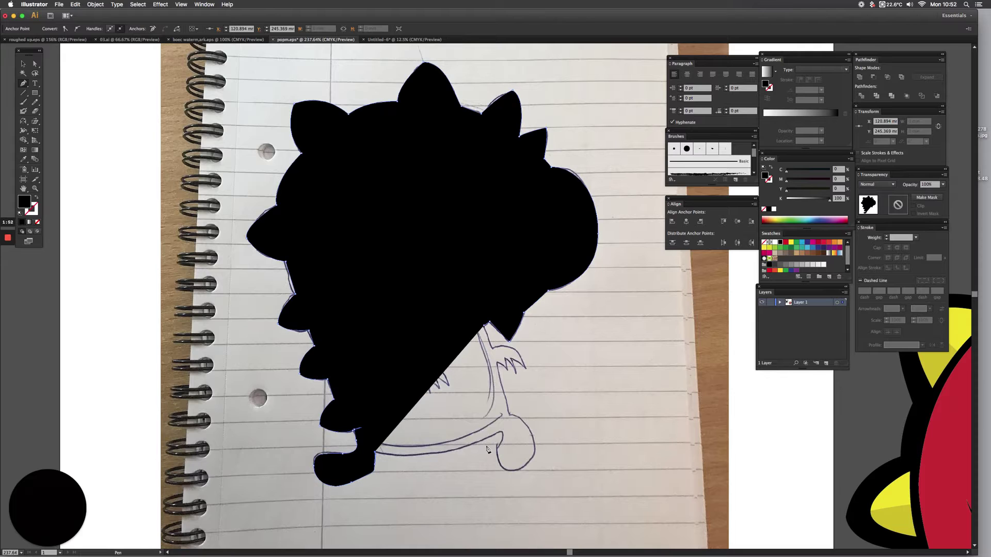
- Continue the silhouette along the body's bottom edge and around the right foot up to the body's side
{"action": "left_click_drag", "start_coordinate": [495, 435], "coordinate": [561, 392]}
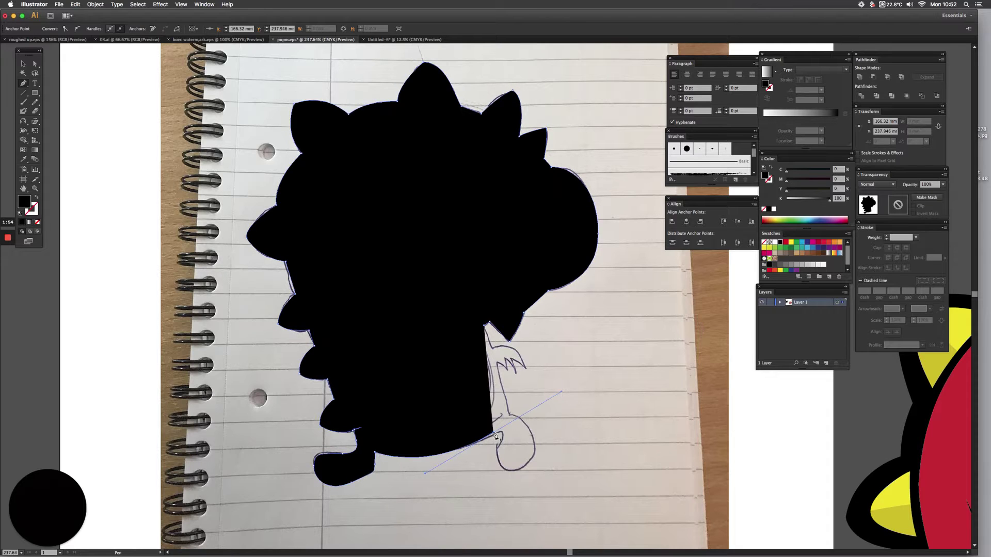
{"action": "left_click", "coordinate": [493, 433]}
{"action": "left_click_drag", "start_coordinate": [500, 440], "coordinate": [494, 413]}
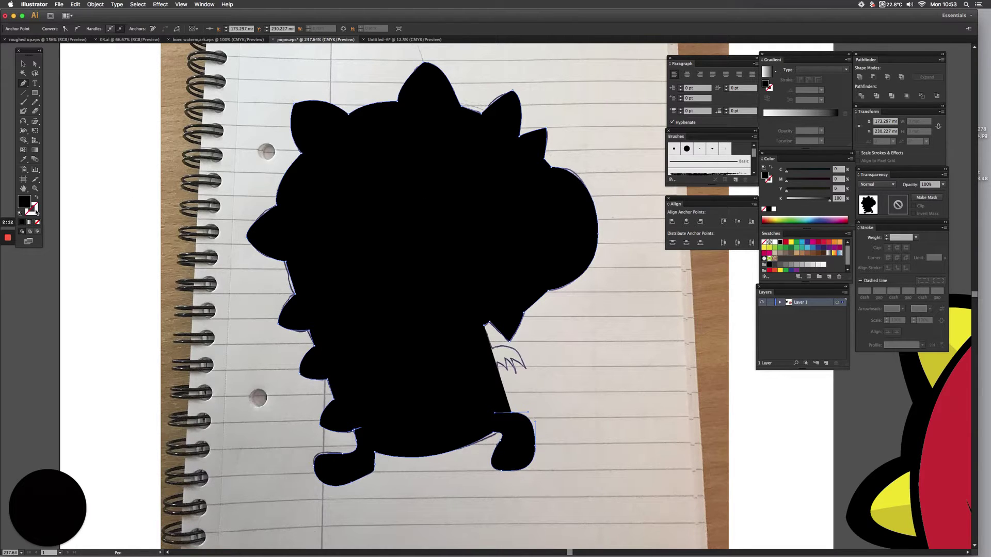
- Remove the silhouette's fill and trace the front side with its clawed right hand, ending beneath the head
{"action": "left_click_drag", "start_coordinate": [35, 210], "coordinate": [24, 200]}
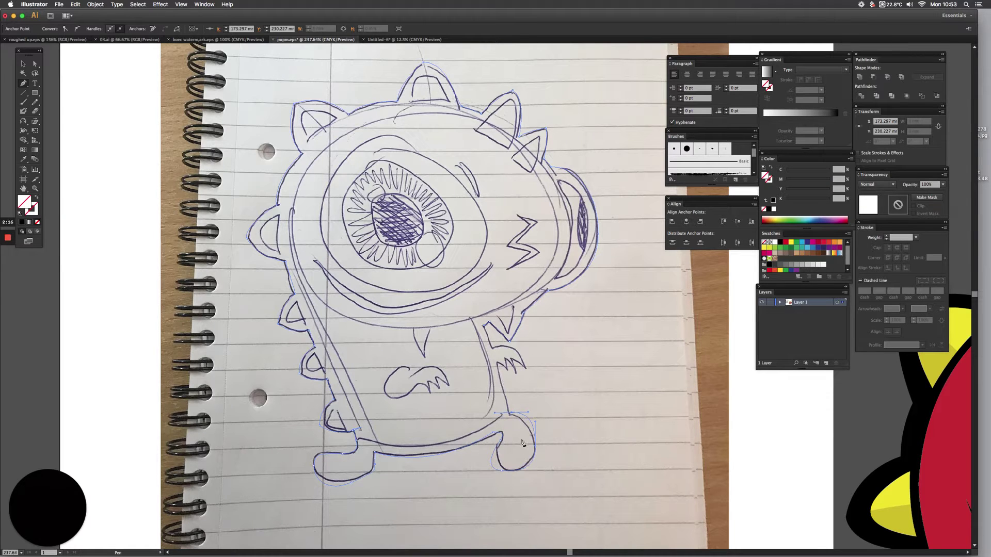
{"action": "left_click", "coordinate": [497, 365]}
{"action": "left_click", "coordinate": [508, 375]}
{"action": "left_click", "coordinate": [507, 360]}
{"action": "left_click", "coordinate": [531, 370]}
{"action": "left_click_drag", "start_coordinate": [492, 348], "coordinate": [464, 355]}
{"action": "left_click", "coordinate": [491, 349]}
{"action": "left_click", "coordinate": [485, 329]}
{"action": "key", "text": "super+y"}
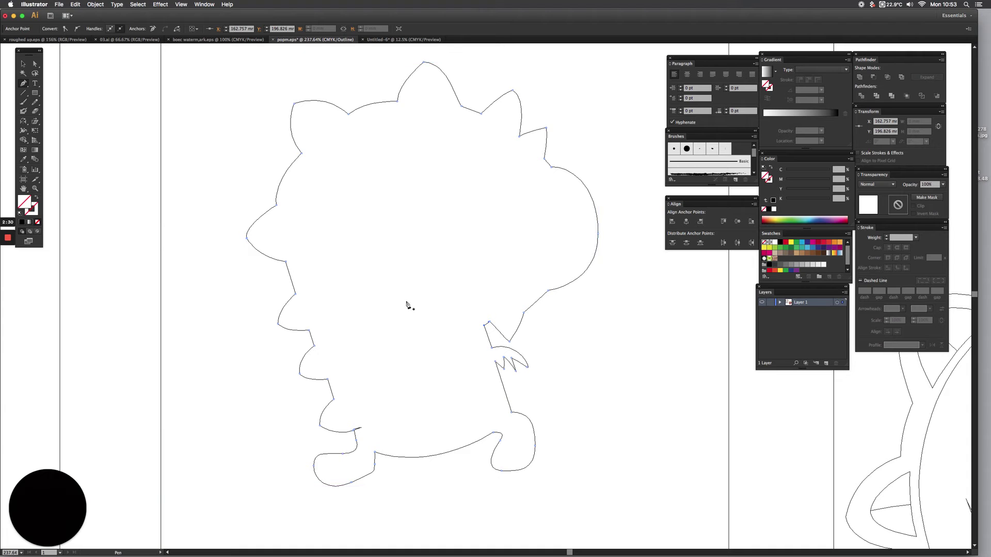
{"action": "key", "text": "super+y"}
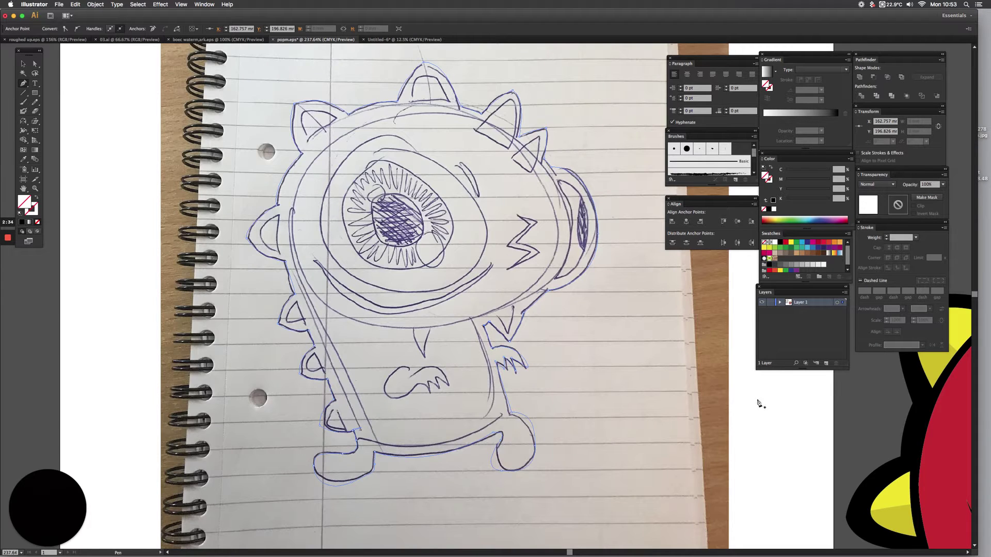
- In outline view, draw a closed head-and-body shape inset inside the silhouette, leaving out the spikes, ear and feet
{"action": "left_click_drag", "start_coordinate": [833, 449], "coordinate": [466, 335]}
{"action": "mouse_move", "coordinate": [310, 295]}
{"action": "left_mouse_down"}
{"action": "mouse_move", "coordinate": [617, 285]}
{"action": "mouse_move", "coordinate": [552, 339]}
{"action": "mouse_move", "coordinate": [628, 416]}
{"action": "mouse_move", "coordinate": [700, 456]}
{"action": "left_mouse_up"}
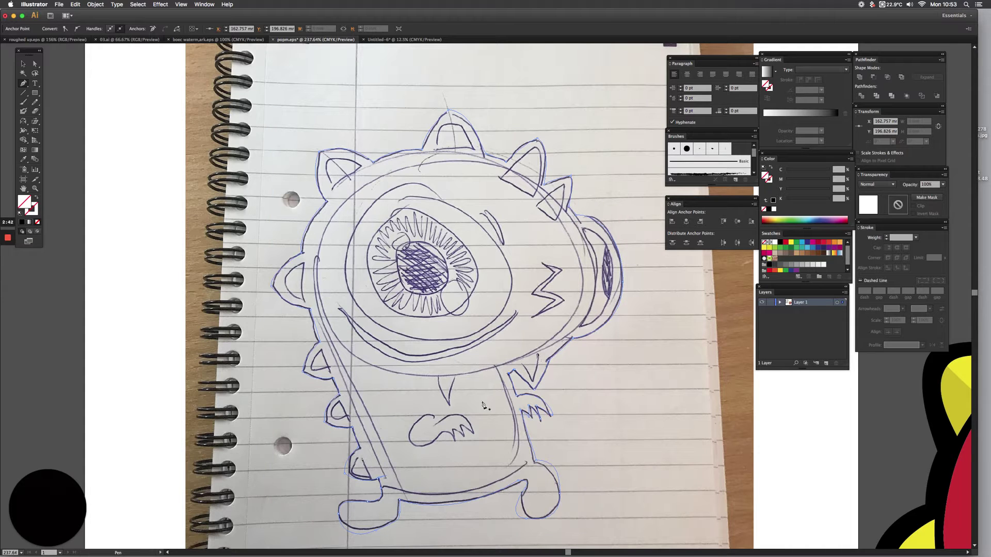
{"action": "key", "text": "super+a"}
{"action": "key", "text": "super+y"}
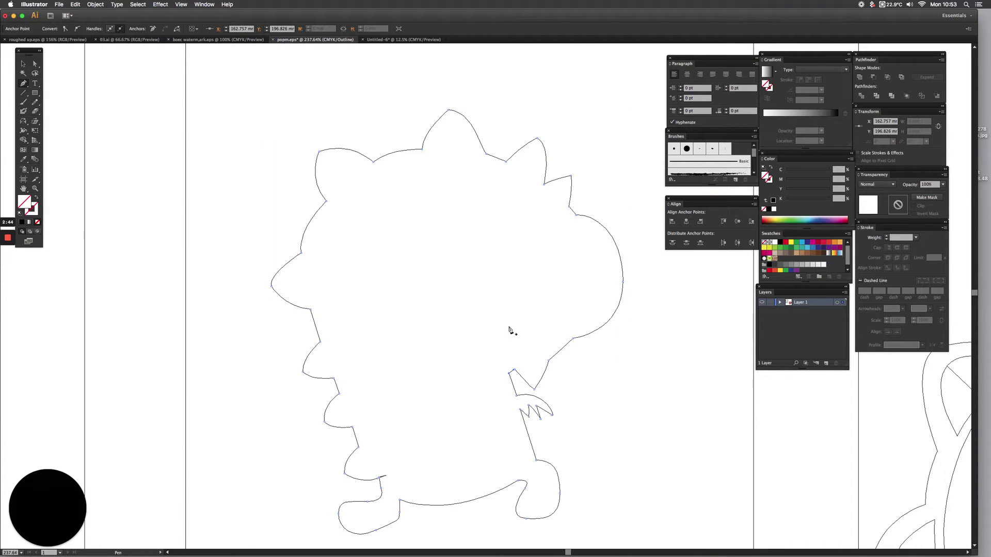
{"action": "left_click", "coordinate": [522, 460]}
{"action": "left_click_drag", "start_coordinate": [493, 355], "coordinate": [493, 351]}
{"action": "left_click_drag", "start_coordinate": [578, 284], "coordinate": [570, 223]}
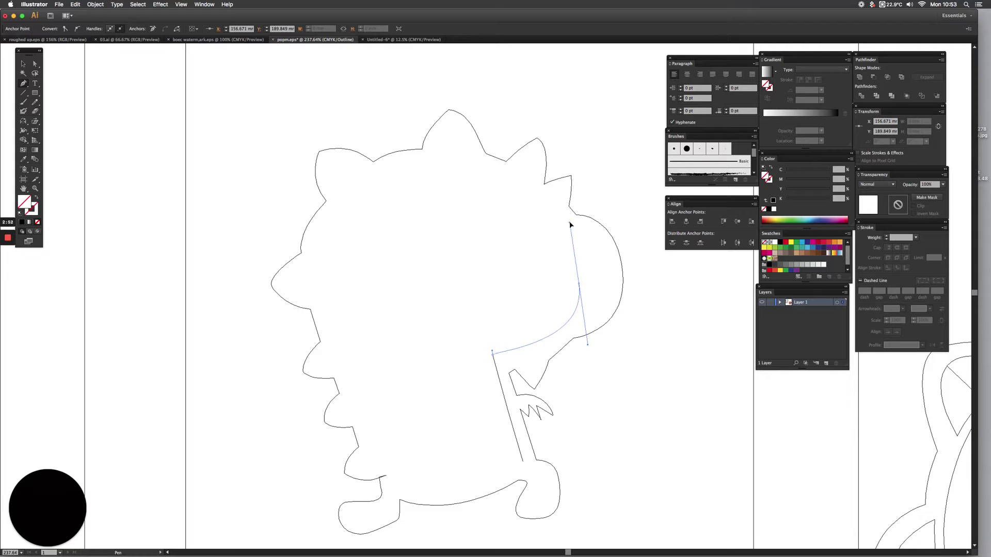
{"action": "left_click_drag", "start_coordinate": [436, 158], "coordinate": [334, 163]}
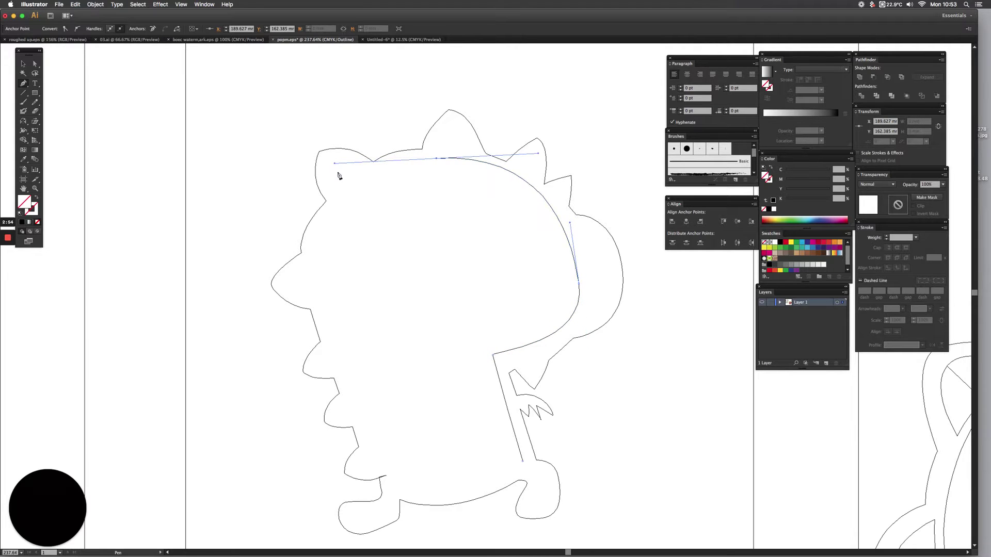
{"action": "left_click_drag", "start_coordinate": [334, 351], "coordinate": [377, 455]}
{"action": "left_click", "coordinate": [393, 489]}
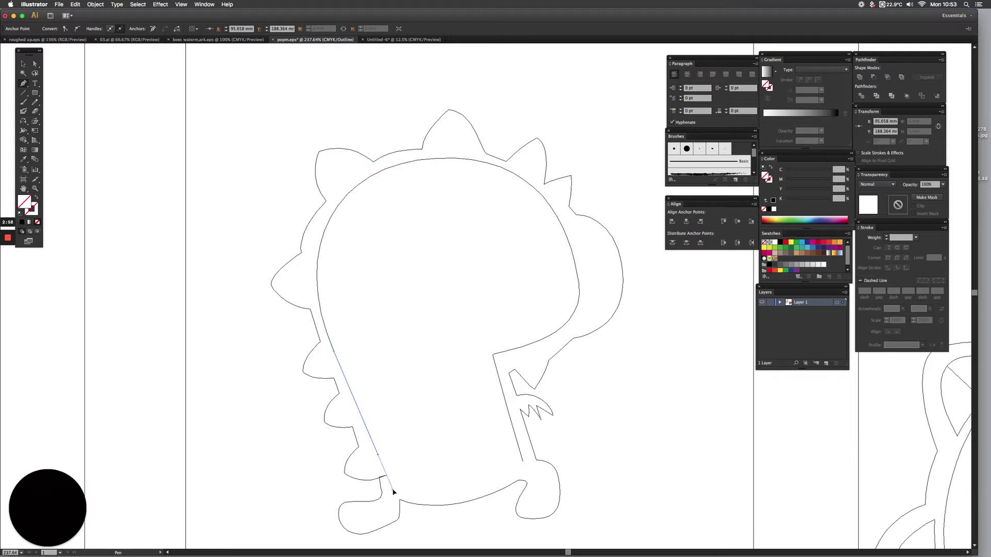
{"action": "left_click_drag", "start_coordinate": [523, 462], "coordinate": [564, 413]}
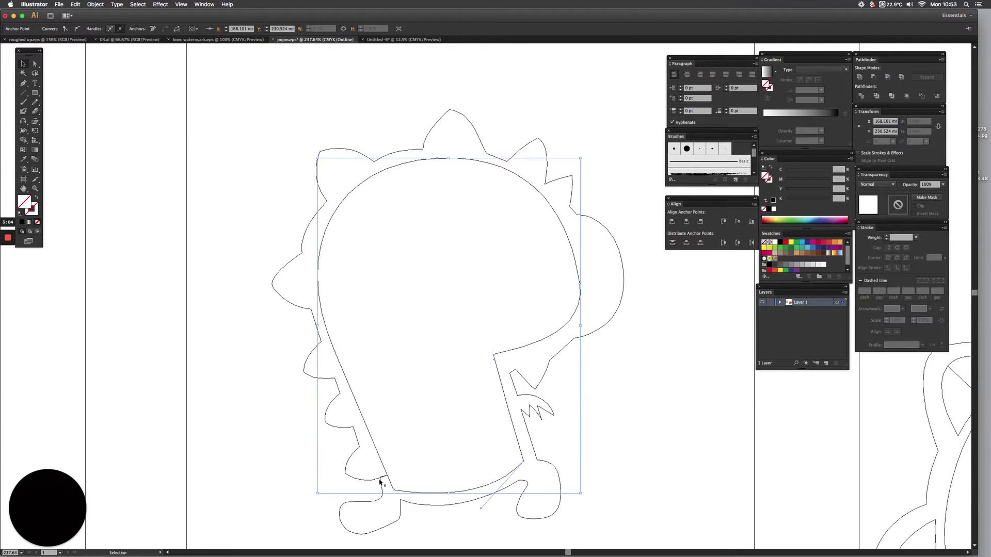
- Delete the stray overlapping anchor between the lowest back spike and left leg, and move the leg's end anchor onto the spike's end
{"action": "key", "text": "super+space"}
{"action": "left_click_drag", "start_coordinate": [363, 461], "coordinate": [418, 495]}
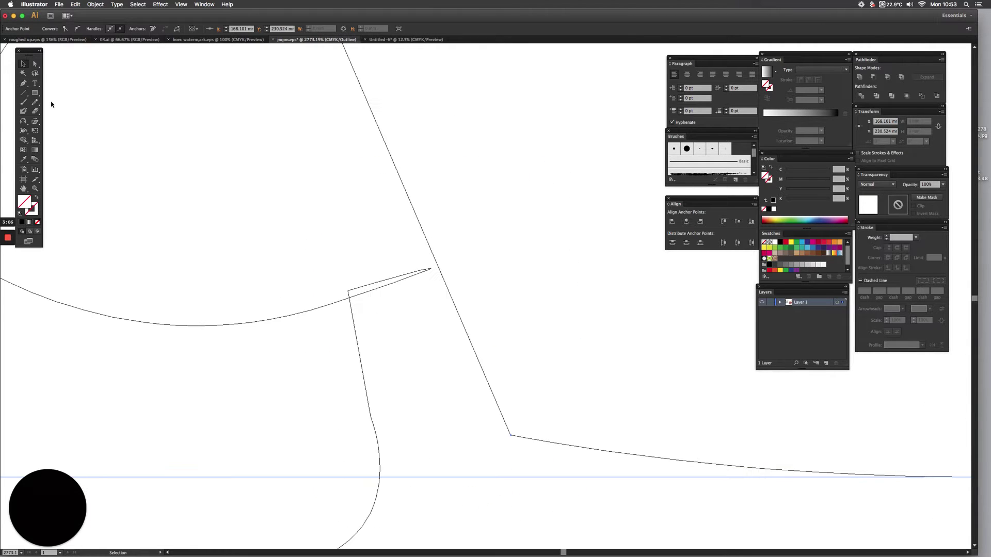
{"action": "left_click", "coordinate": [34, 64]}
{"action": "left_click_drag", "start_coordinate": [412, 256], "coordinate": [428, 279]}
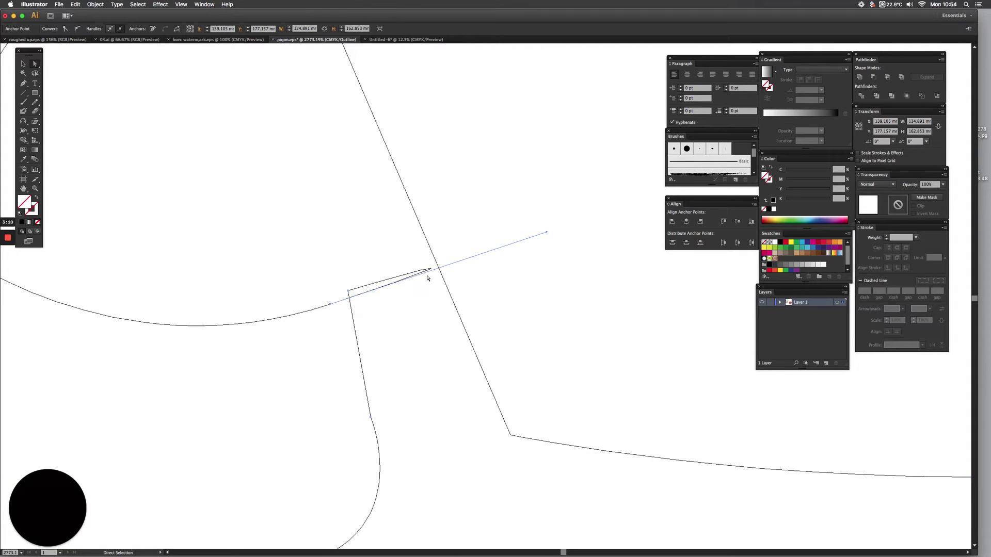
{"action": "key", "text": "Delete"}
{"action": "left_click", "coordinate": [348, 292]}
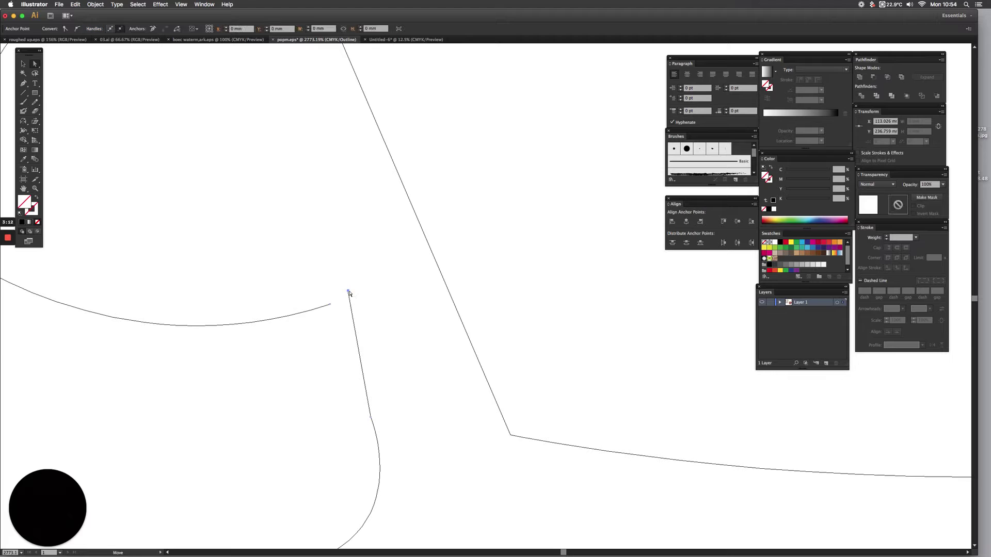
{"action": "mouse_move", "coordinate": [349, 293]}
{"action": "left_mouse_down"}
{"action": "mouse_move", "coordinate": [336, 304]}
{"action": "mouse_move", "coordinate": [349, 306]}
{"action": "left_mouse_up"}
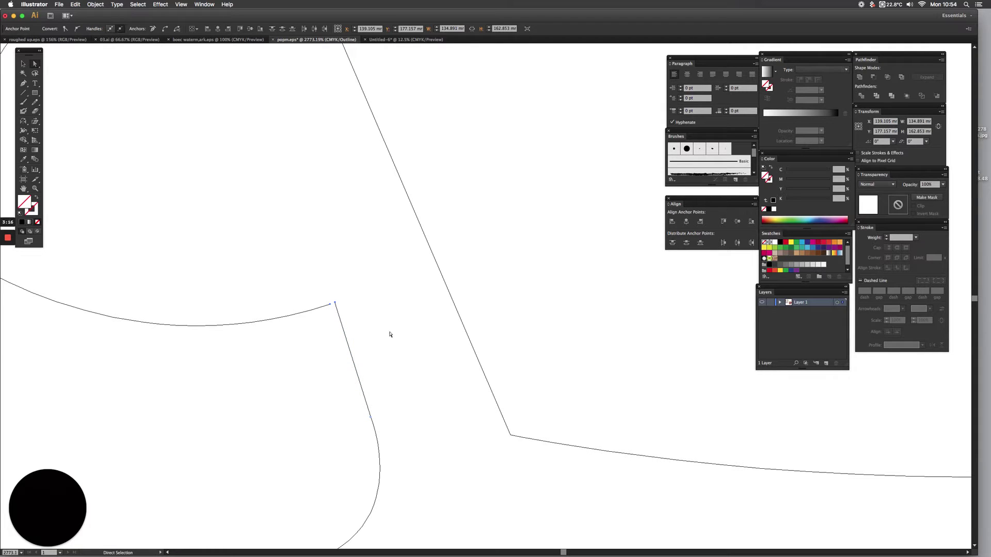
{"action": "key", "text": "v"}
{"action": "key", "text": "a"}
- Return to the sketch preview and trace the monster's large eye outline as a closed rounded path
{"action": "key", "text": "super+0"}
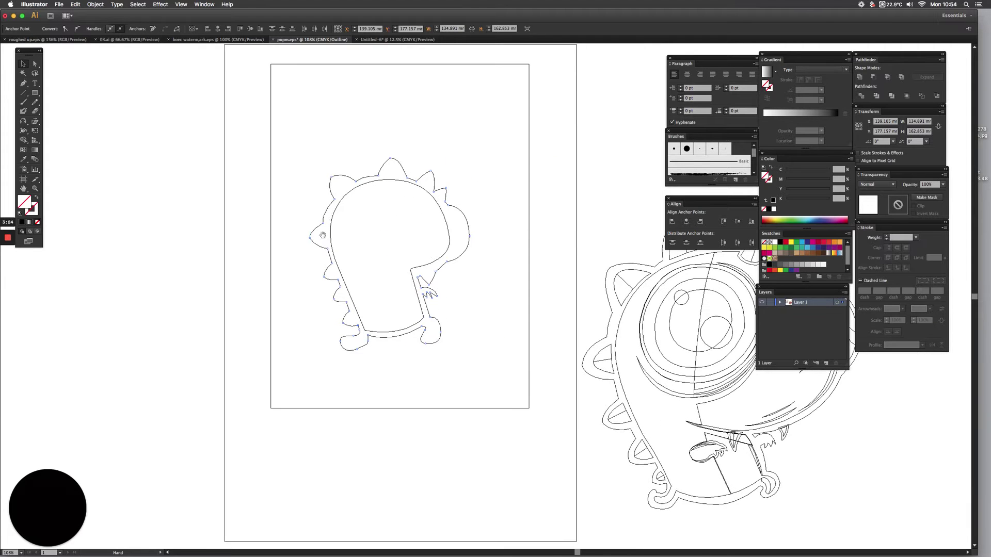
{"action": "left_click_drag", "start_coordinate": [409, 241], "coordinate": [326, 248]}
{"action": "key", "text": "super+y"}
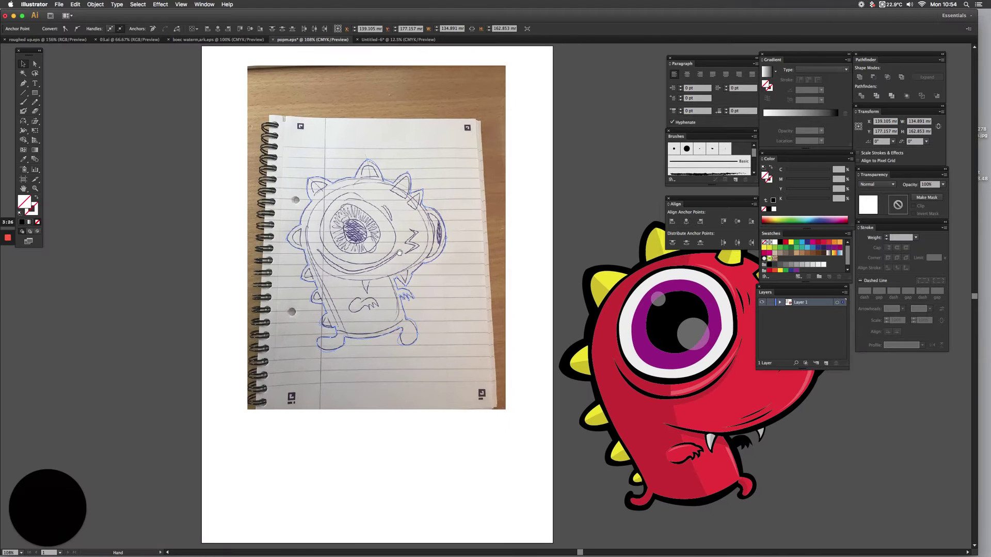
{"action": "key", "text": "super+space"}
{"action": "left_click_drag", "start_coordinate": [301, 157], "coordinate": [587, 402]}
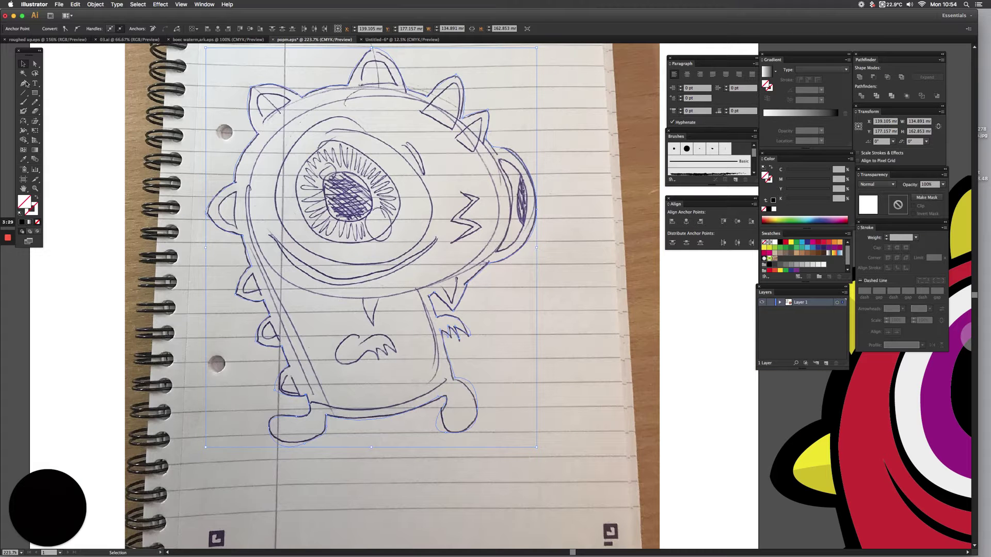
{"action": "left_click", "coordinate": [25, 84]}
{"action": "key", "text": "super+space"}
{"action": "mouse_move", "coordinate": [233, 98]}
{"action": "left_mouse_down"}
{"action": "mouse_move", "coordinate": [328, 156]}
{"action": "mouse_move", "coordinate": [507, 329]}
{"action": "left_mouse_up"}
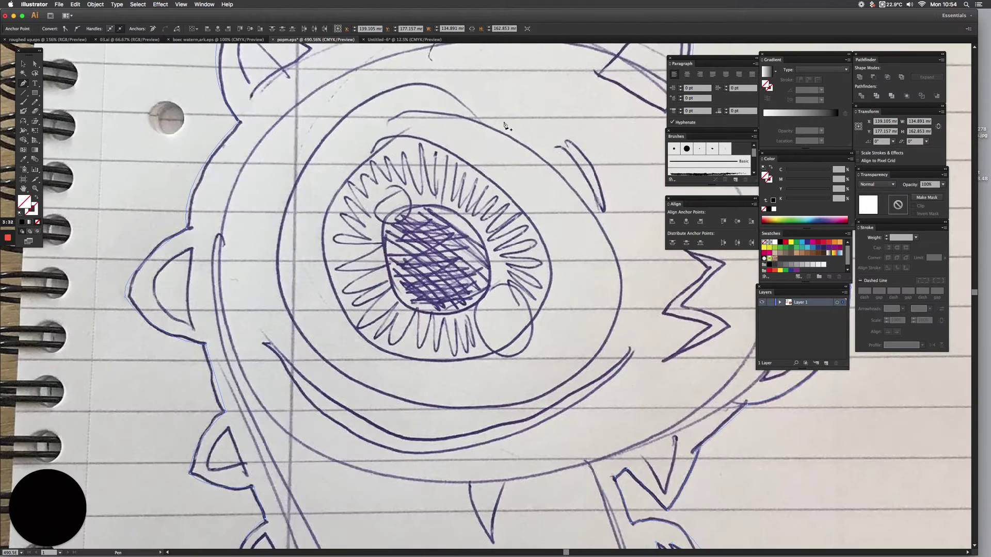
{"action": "left_click", "coordinate": [448, 98]}
{"action": "left_click_drag", "start_coordinate": [275, 248], "coordinate": [289, 427]}
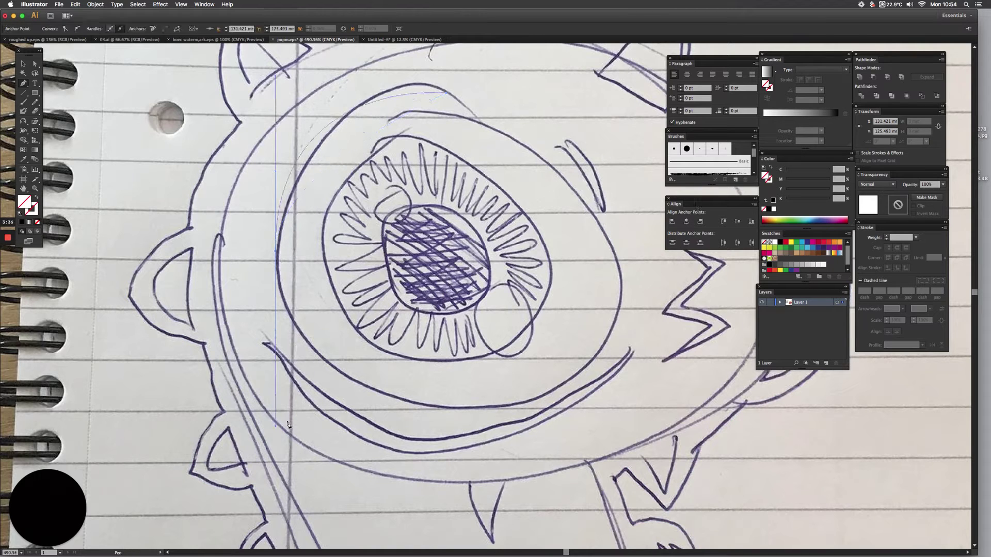
{"action": "left_click", "coordinate": [469, 409]}
{"action": "left_click_drag", "start_coordinate": [614, 264], "coordinate": [613, 124]}
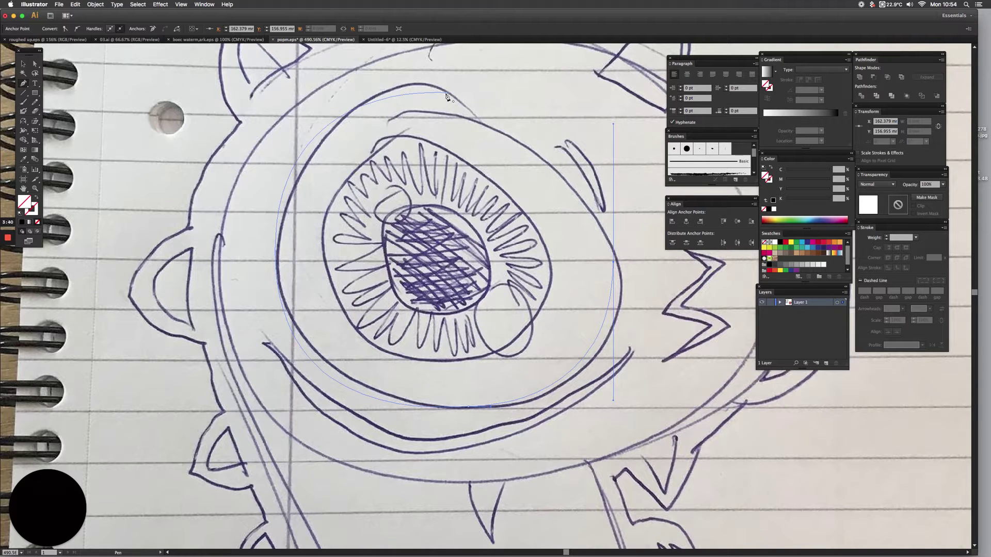
{"action": "left_click_drag", "start_coordinate": [446, 93], "coordinate": [412, 94]}
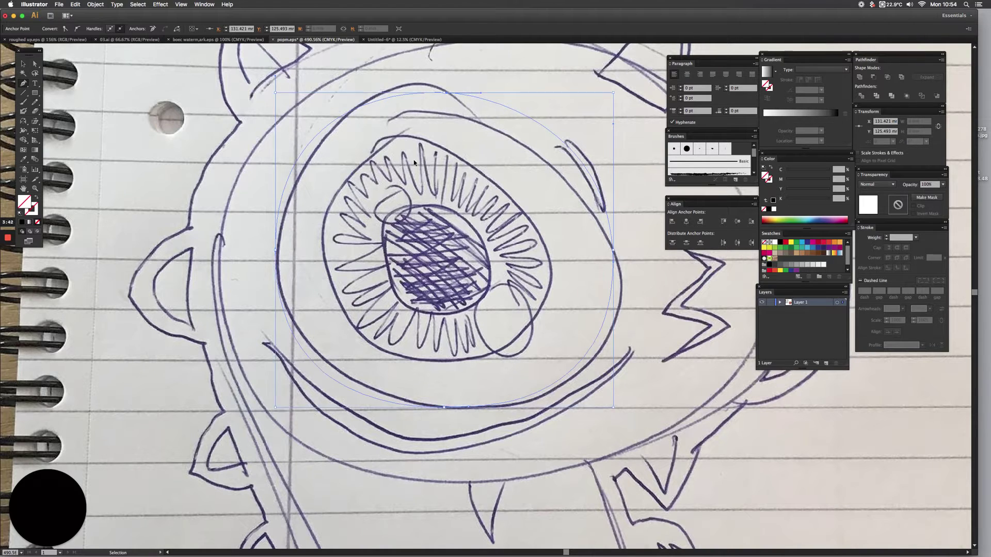
- In outline view, draw a smaller closed rounded shape inside the eye outline with the Pen tool
{"action": "key", "text": "super+y"}
{"action": "left_click", "coordinate": [438, 125]}
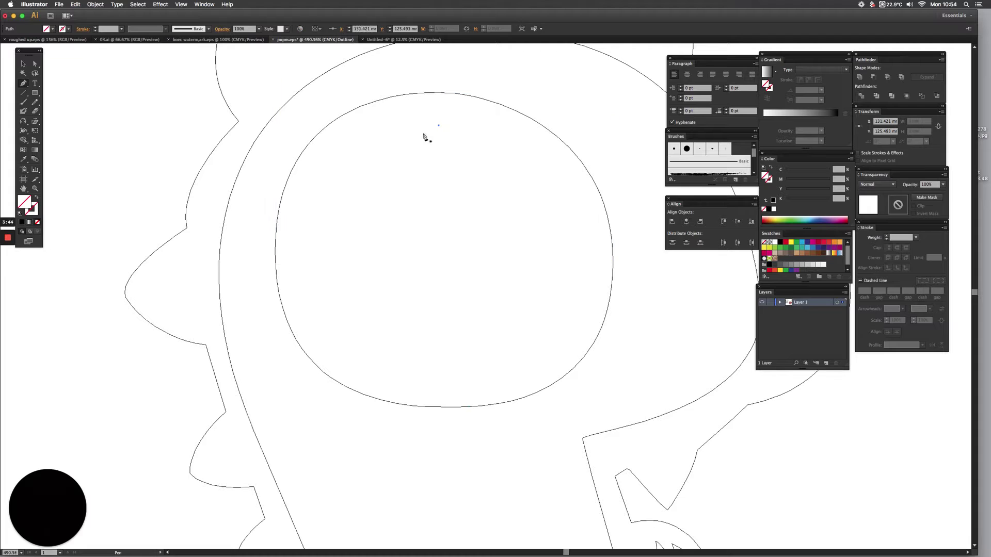
{"action": "left_click", "coordinate": [318, 274]}
{"action": "left_click_drag", "start_coordinate": [321, 288], "coordinate": [340, 410]}
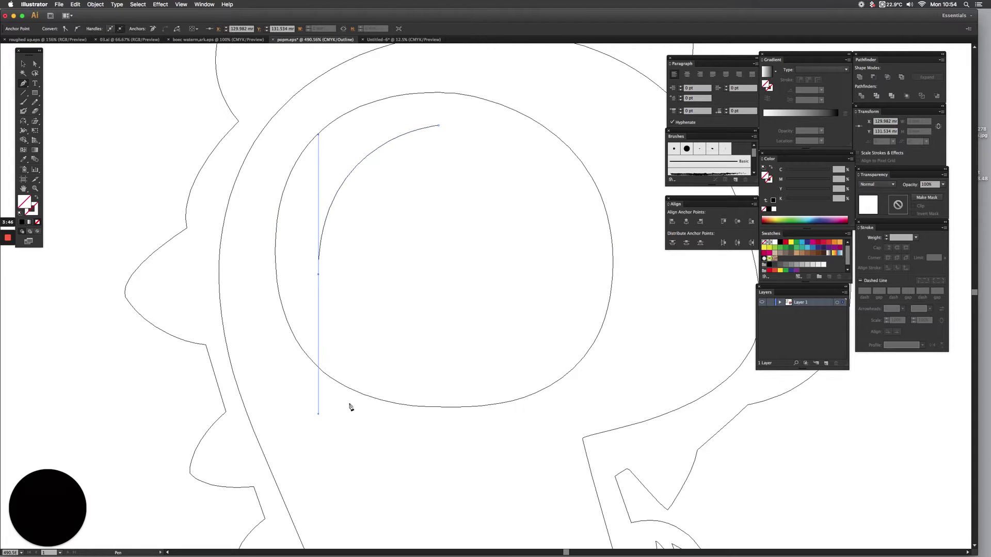
{"action": "left_click", "coordinate": [445, 366]}
{"action": "key", "text": "super+z"}
{"action": "left_click", "coordinate": [318, 274]}
{"action": "left_click_drag", "start_coordinate": [454, 373], "coordinate": [580, 357]}
{"action": "left_click", "coordinate": [455, 373]}
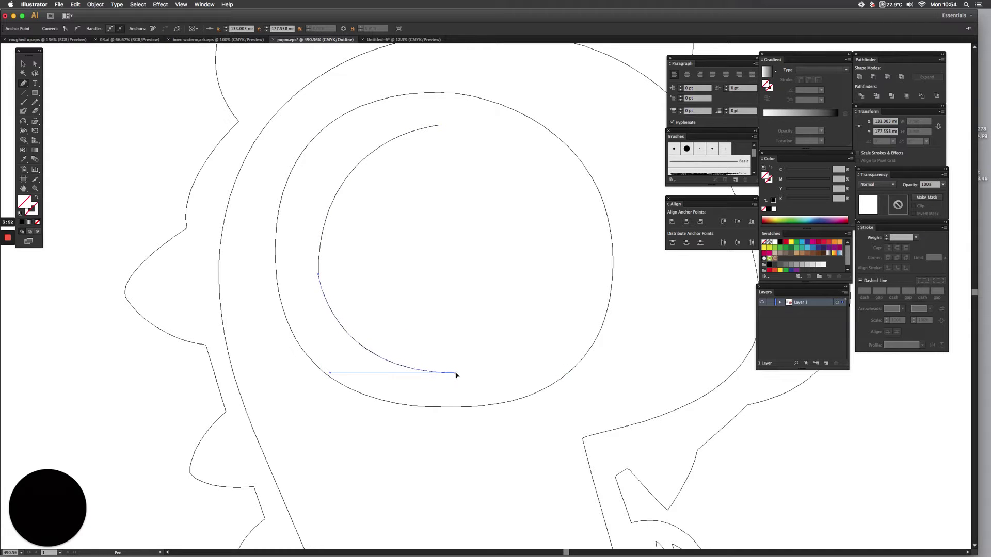
{"action": "left_click_drag", "start_coordinate": [563, 257], "coordinate": [563, 136]}
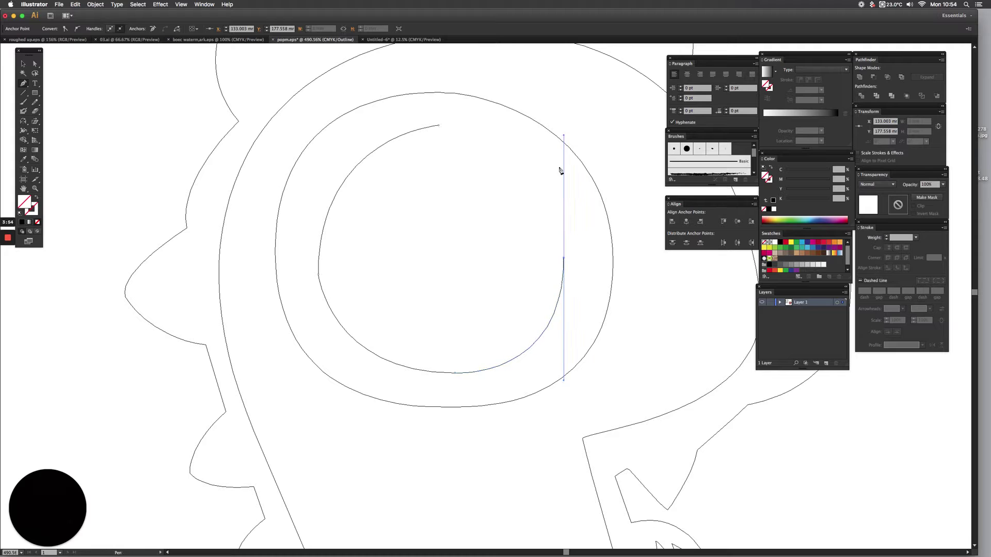
{"action": "left_click", "coordinate": [564, 258]}
{"action": "left_click_drag", "start_coordinate": [439, 125], "coordinate": [309, 126]}
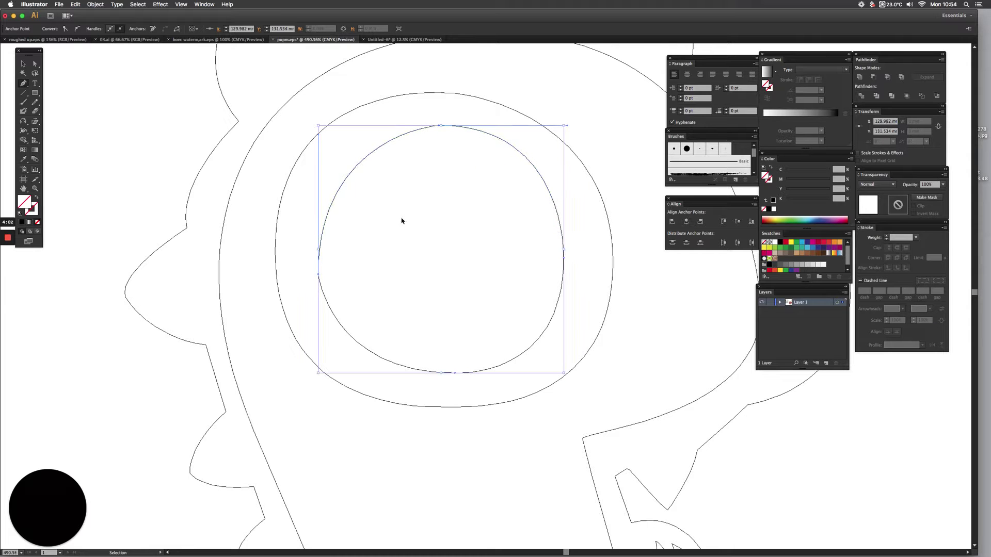
- Draw two concentric circles at the eye's centre plus two highlight circles, about 15 mm at its upper left and 9 mm at its lower right
{"action": "key", "text": "super+y"}
{"action": "key", "text": "super+y"}
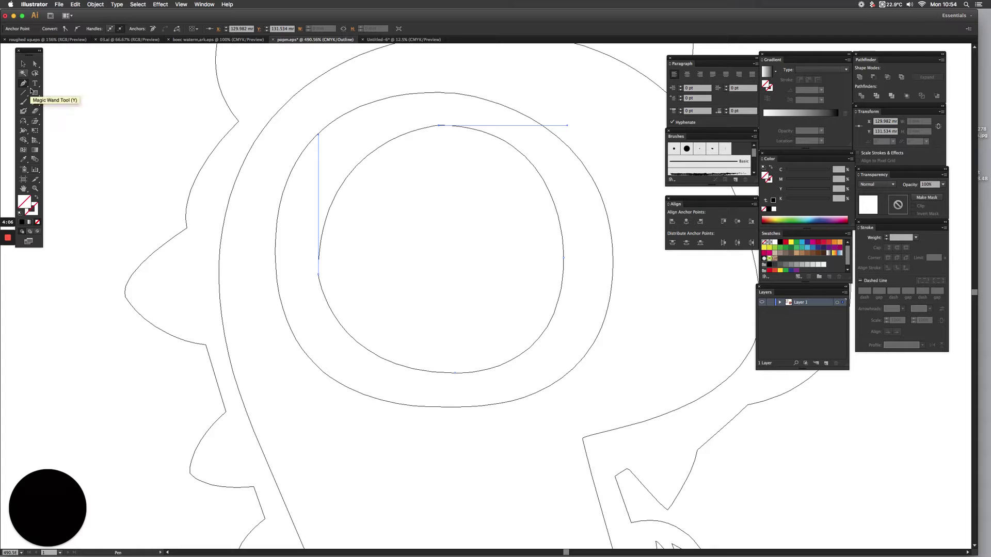
{"action": "left_click_drag", "start_coordinate": [34, 94], "coordinate": [53, 111]}
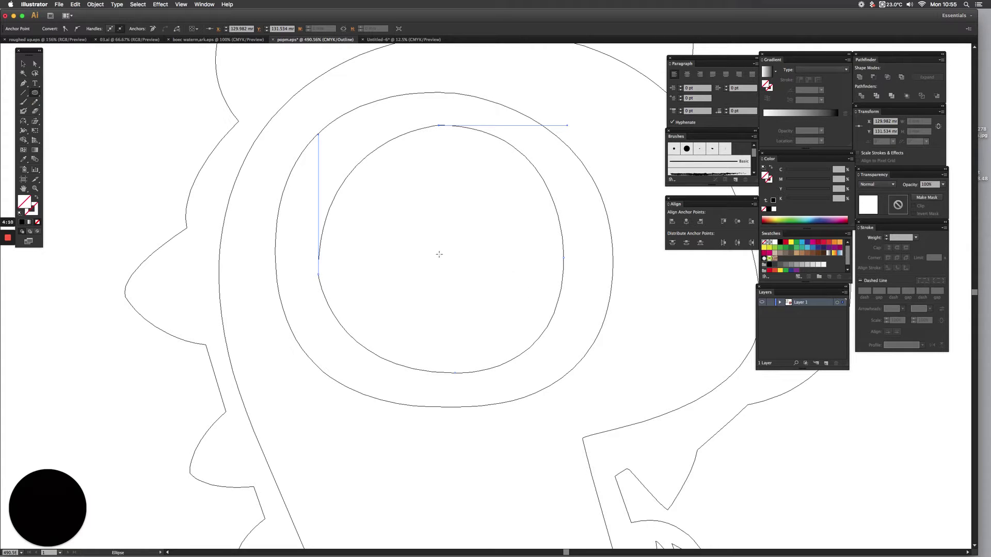
{"action": "left_click_drag", "start_coordinate": [438, 255], "coordinate": [489, 328]}
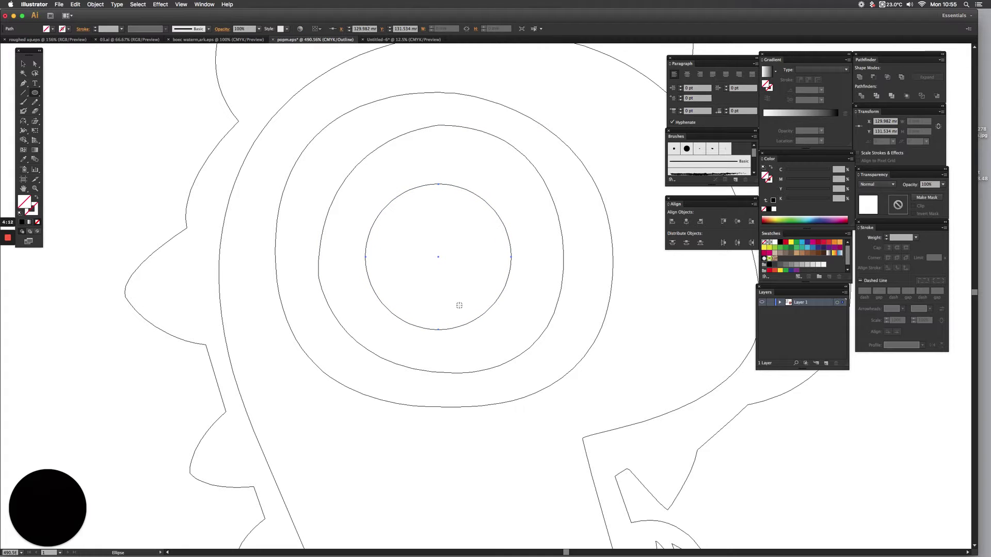
{"action": "left_click_drag", "start_coordinate": [439, 256], "coordinate": [471, 290]}
{"action": "left_click_drag", "start_coordinate": [390, 186], "coordinate": [422, 220]}
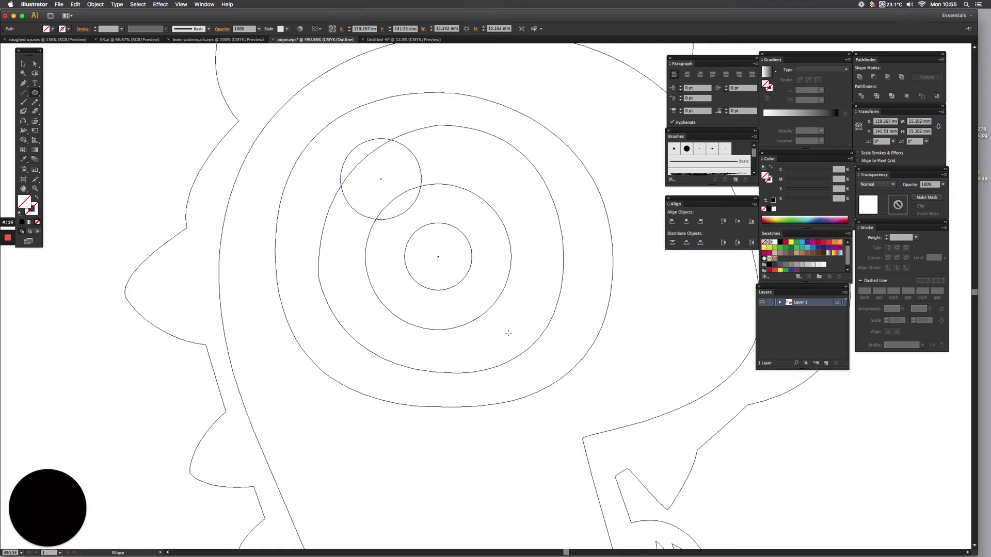
{"action": "left_click_drag", "start_coordinate": [503, 327], "coordinate": [526, 353]}
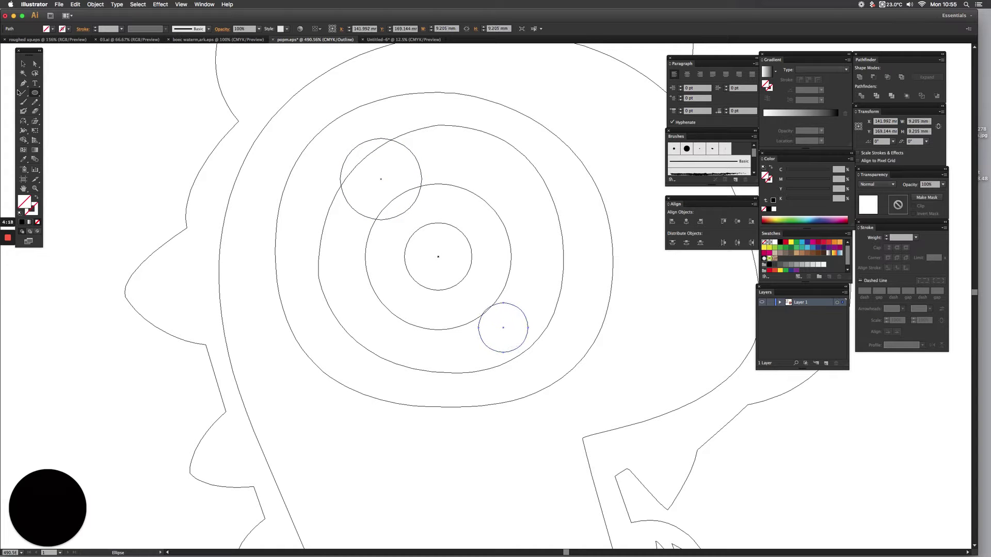
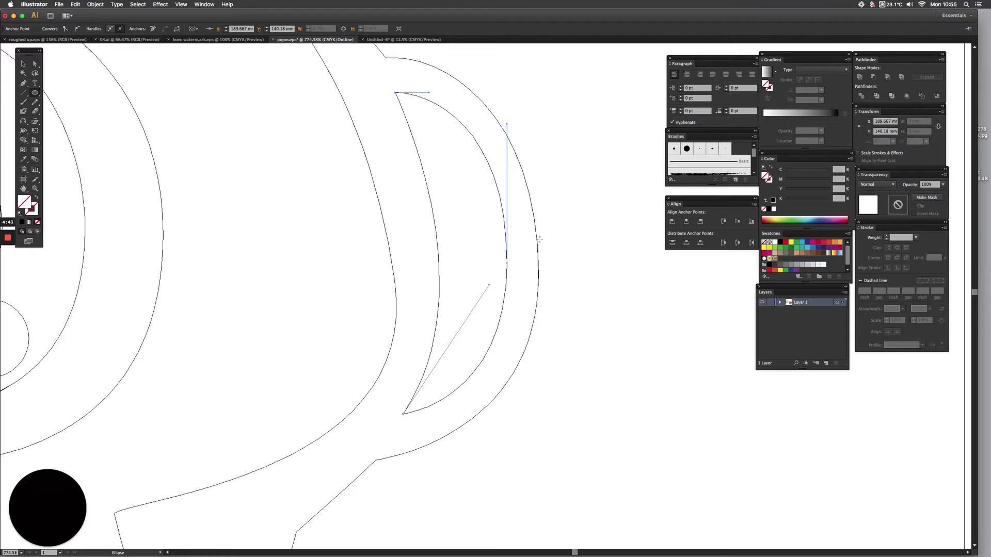
- Draw a circle about 33 mm across overlapping the ear crescent, shift it slightly outward, and add a concentric circle about 26 mm across inside it
{"action": "left_click_drag", "start_coordinate": [539, 240], "coordinate": [602, 380]}
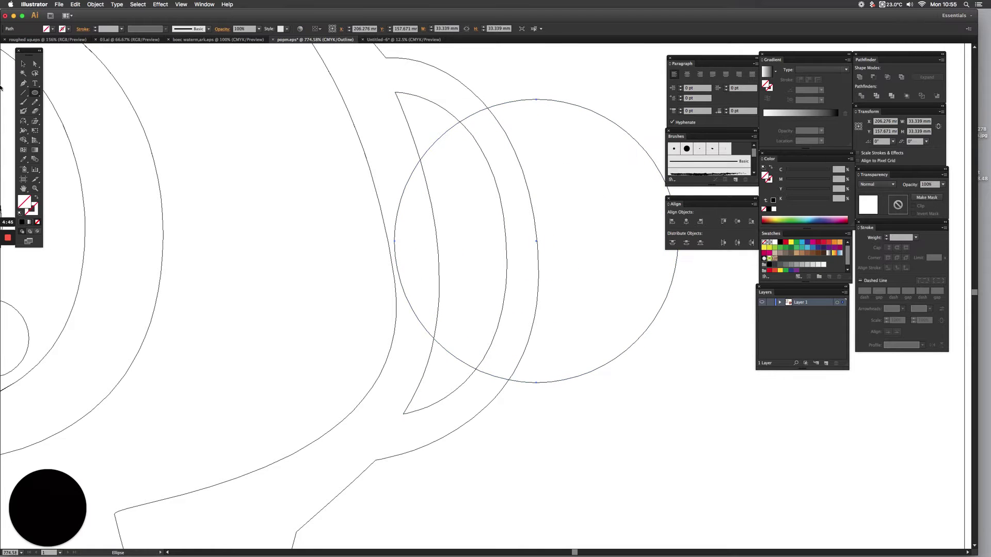
{"action": "left_click", "coordinate": [23, 64]}
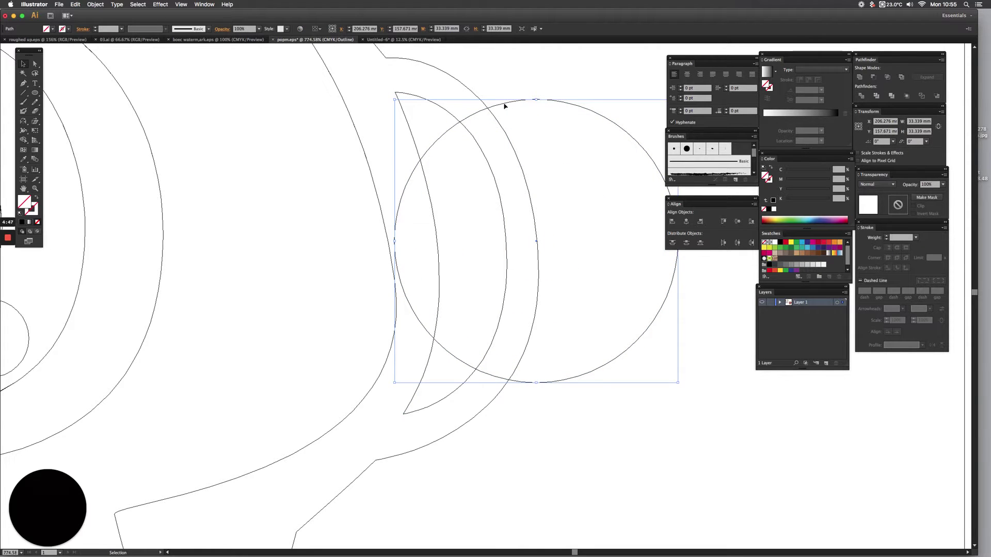
{"action": "left_click_drag", "start_coordinate": [504, 105], "coordinate": [555, 109]}
{"action": "scroll", "coordinate": [516, 122], "scroll_direction": "right", "scroll_amount": 3}
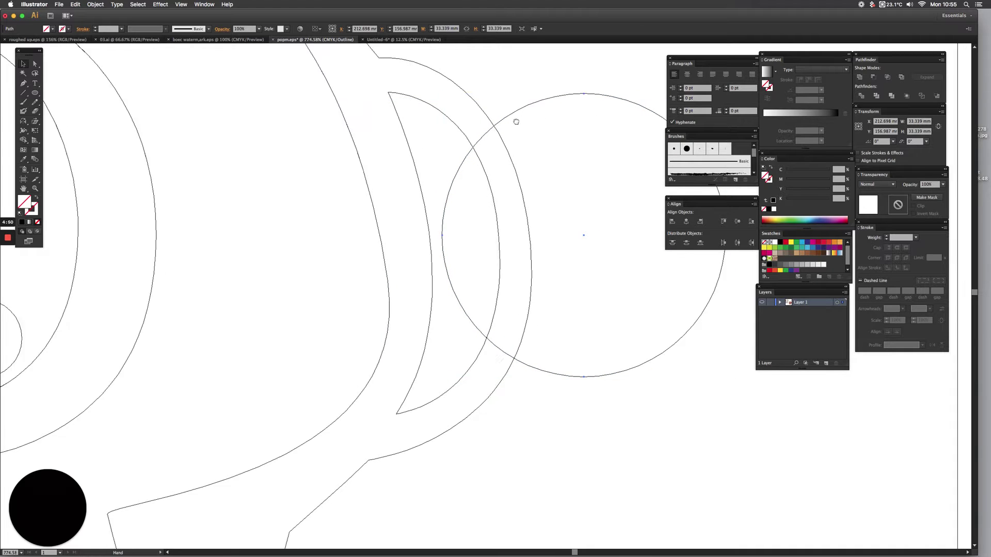
{"action": "left_click", "coordinate": [35, 93]}
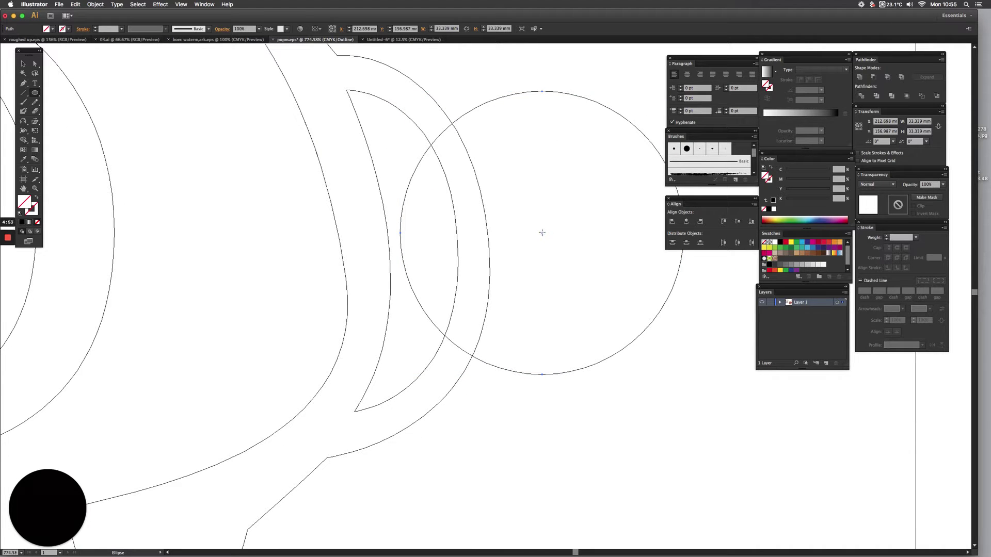
{"action": "left_click_drag", "start_coordinate": [541, 233], "coordinate": [640, 341]}
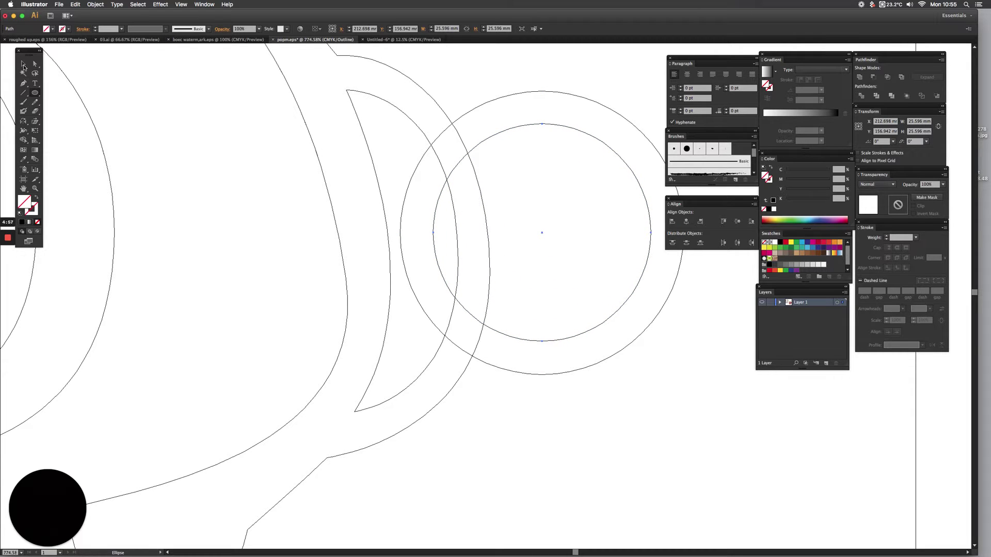
- Duplicate the ear crescent together with the two concentric circles and place the copy to the right, clear of the originals
{"action": "left_click", "coordinate": [24, 64]}
{"action": "left_click", "coordinate": [513, 95]}
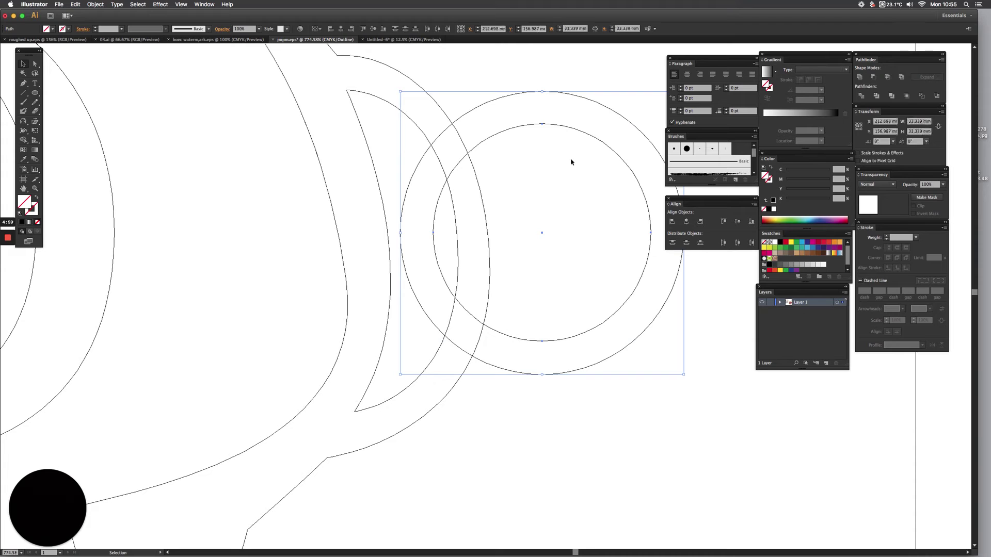
{"action": "key", "text": "shift"}
{"action": "key", "text": "super"}
{"action": "key", "text": "super"}
{"action": "key", "text": "shift"}
{"action": "left_click", "coordinate": [361, 94], "text": "shift"}
{"action": "scroll", "coordinate": [447, 110], "scroll_direction": "right", "scroll_amount": 10}
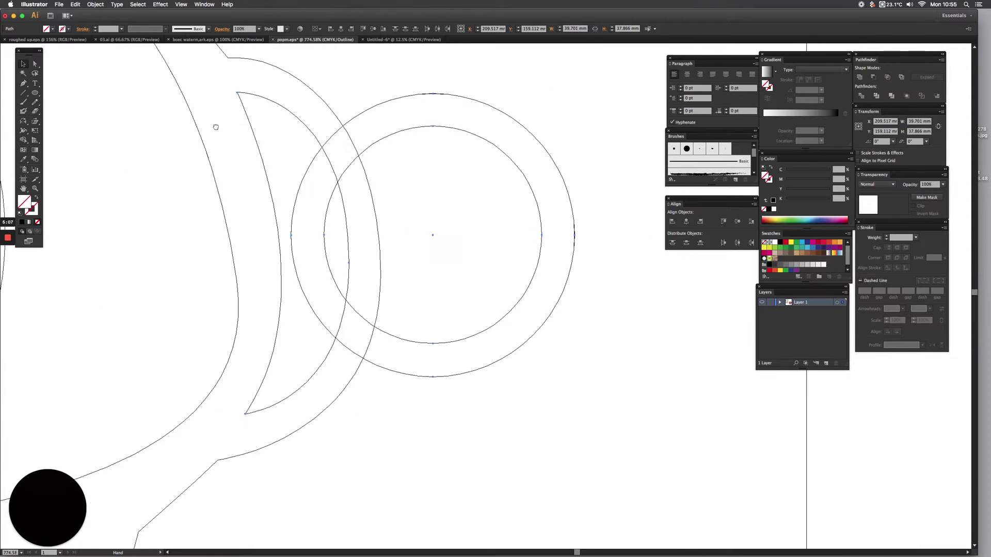
{"action": "left_click_drag", "start_coordinate": [268, 115], "coordinate": [491, 113]}
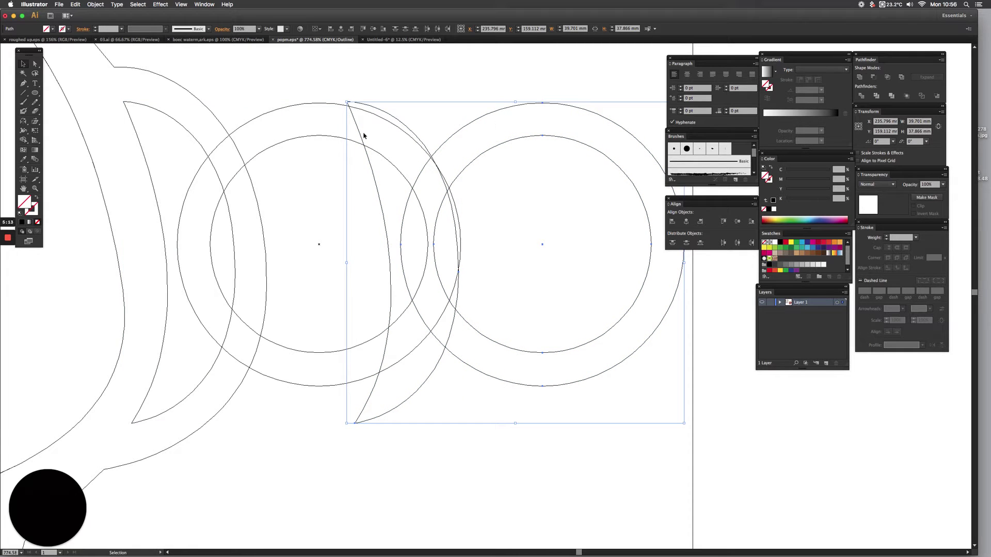
{"action": "scroll", "coordinate": [364, 135], "scroll_direction": "right", "scroll_amount": 5}
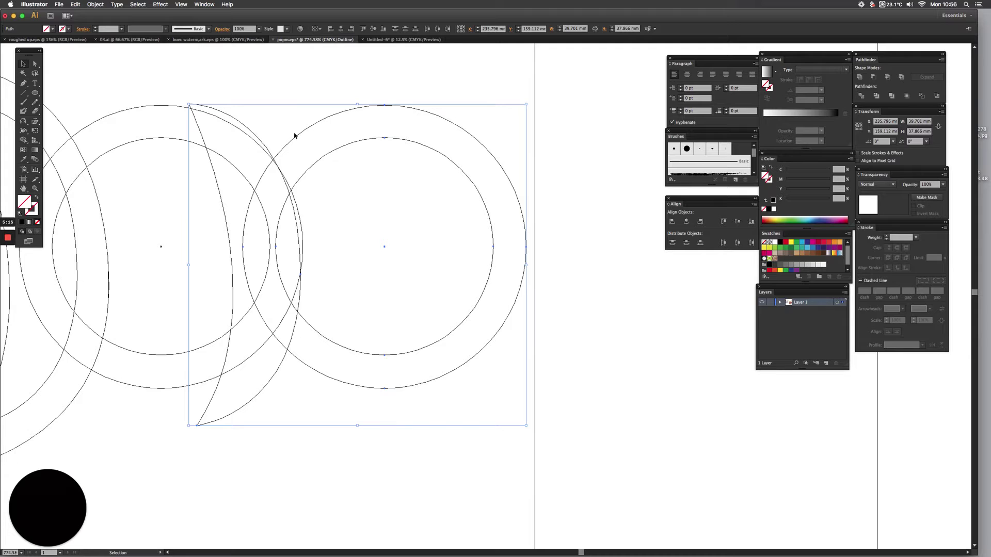
{"action": "left_click_drag", "start_coordinate": [295, 137], "coordinate": [480, 129]}
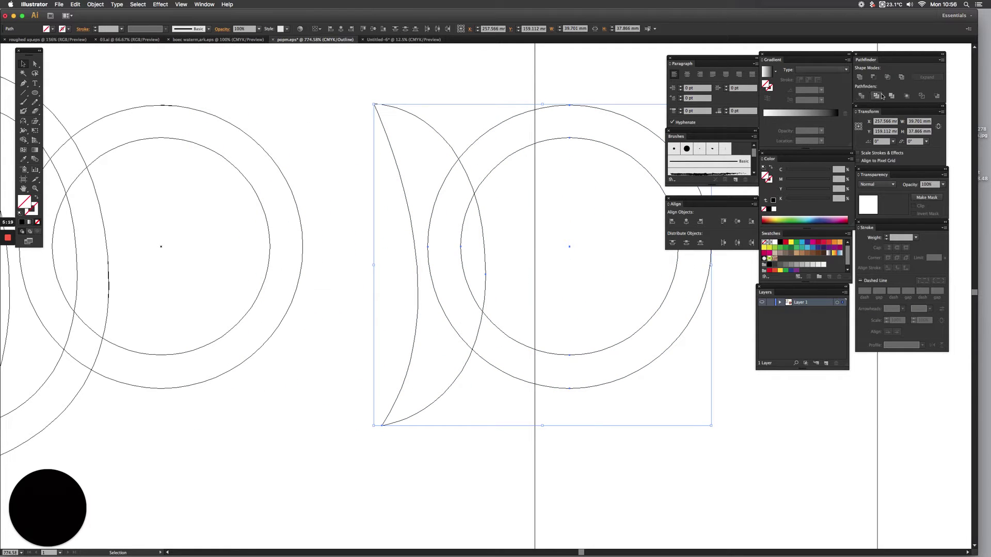
- Divide the copied crescent and circles with Pathfinder, ungroup the result, and delete the circle parts lying outside the crescent
{"action": "left_click", "coordinate": [861, 96]}
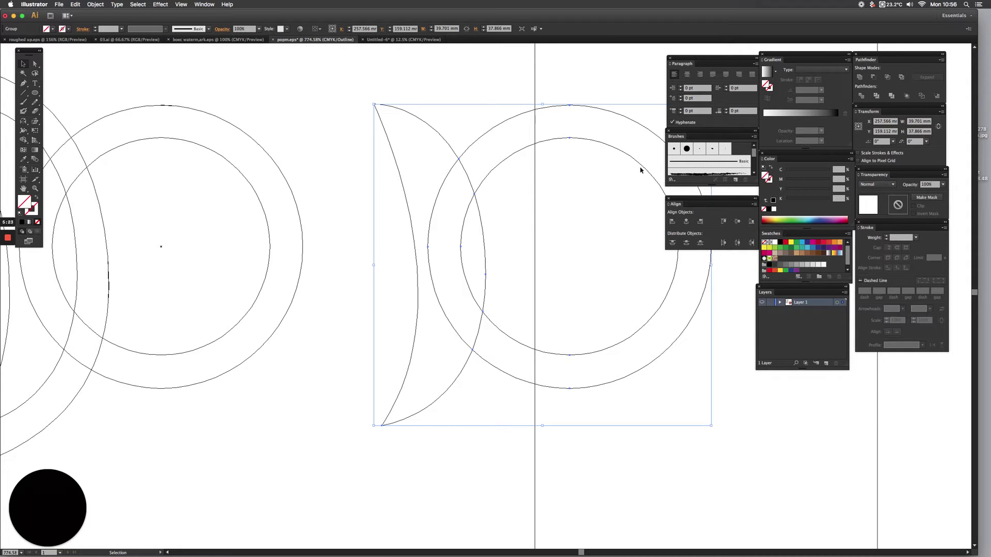
{"action": "key", "text": "super"}
{"action": "key", "text": "super"}
{"action": "left_click", "coordinate": [485, 100]}
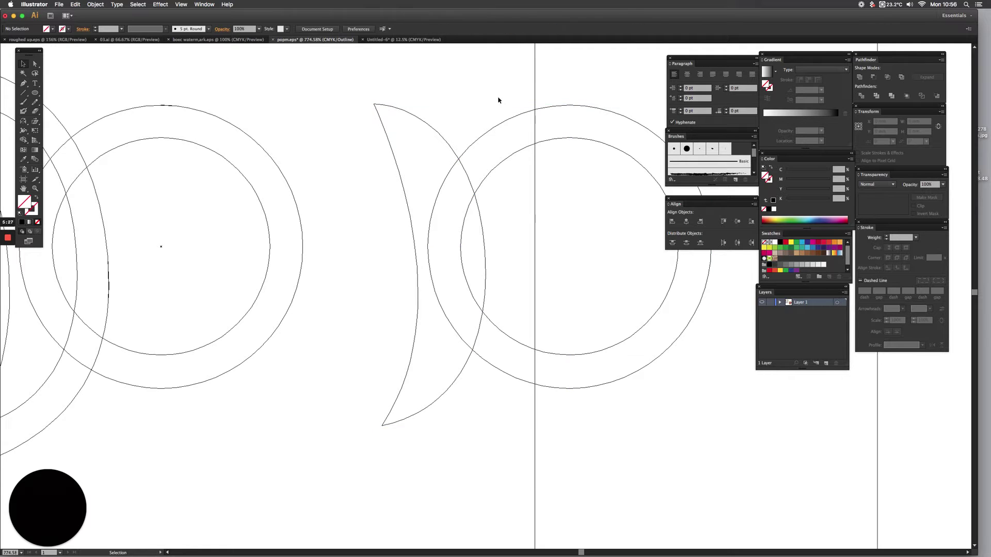
{"action": "left_click_drag", "start_coordinate": [518, 97], "coordinate": [549, 159]}
{"action": "key", "text": "Delete"}
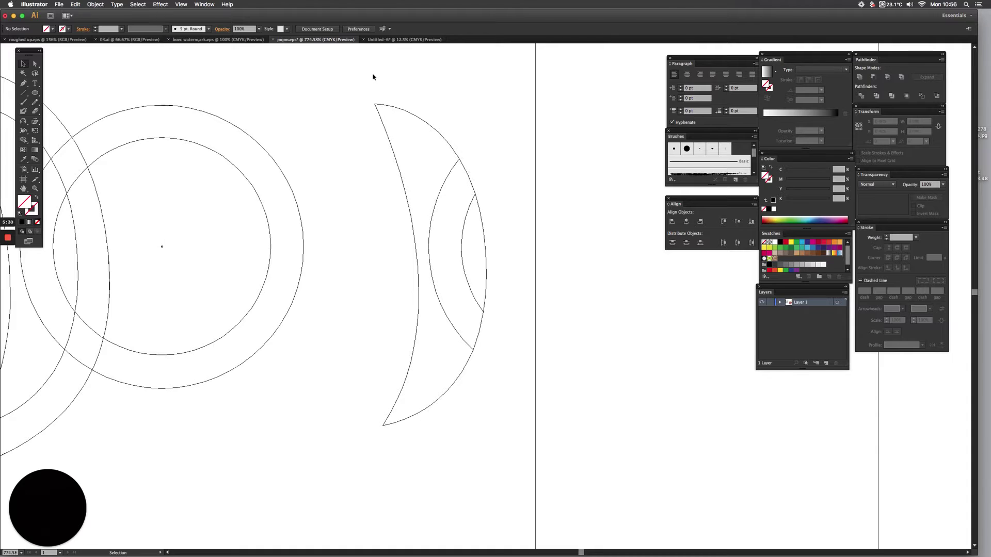
- In preview, fill the divided crescent pieces light grey (K 20), then the curved band purple (C 75, M 100) and the innermost sliver black
{"action": "key", "text": "super+y"}
{"action": "left_click_drag", "start_coordinate": [360, 75], "coordinate": [565, 322]}
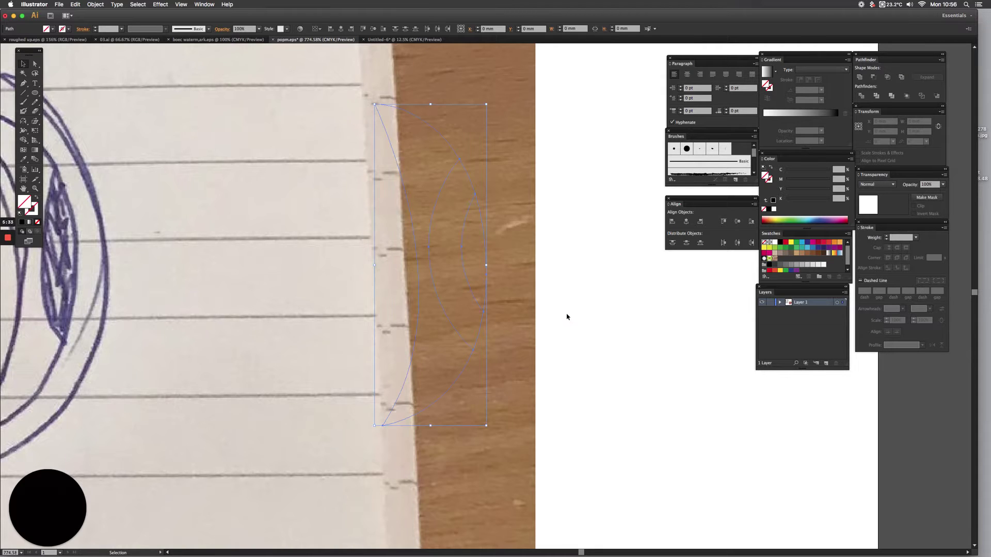
{"action": "left_click", "coordinate": [815, 265]}
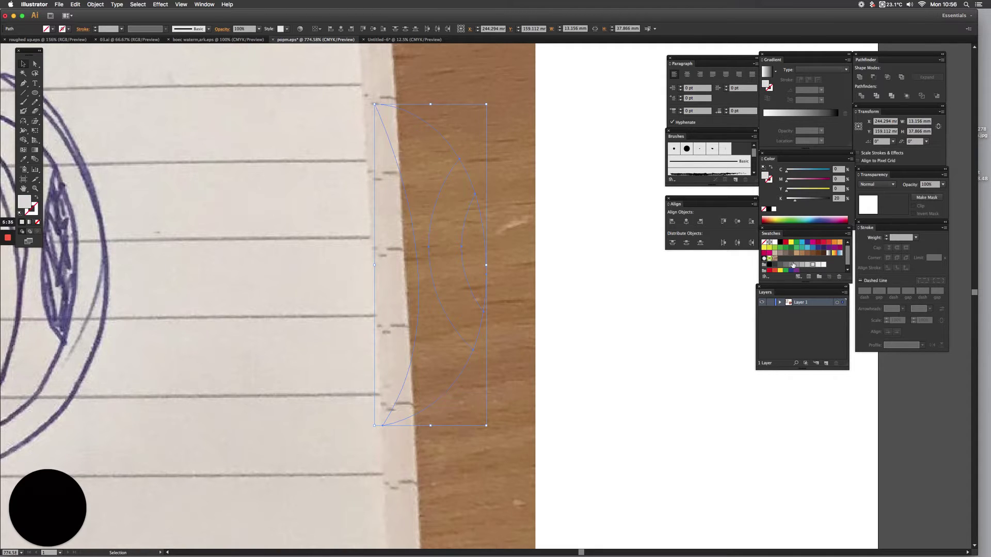
{"action": "left_click", "coordinate": [568, 263]}
{"action": "left_click", "coordinate": [456, 262]}
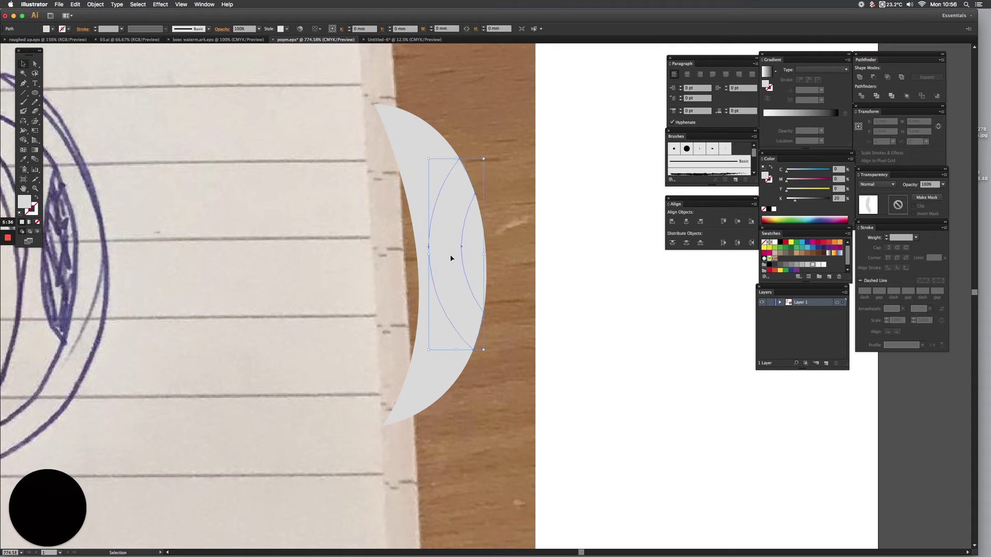
{"action": "left_click", "coordinate": [827, 248]}
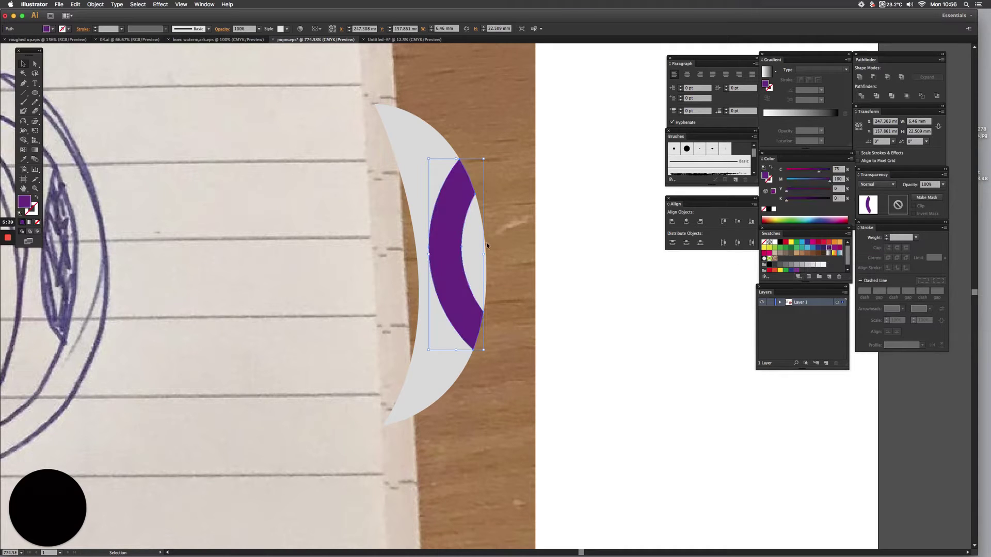
{"action": "left_click", "coordinate": [474, 274]}
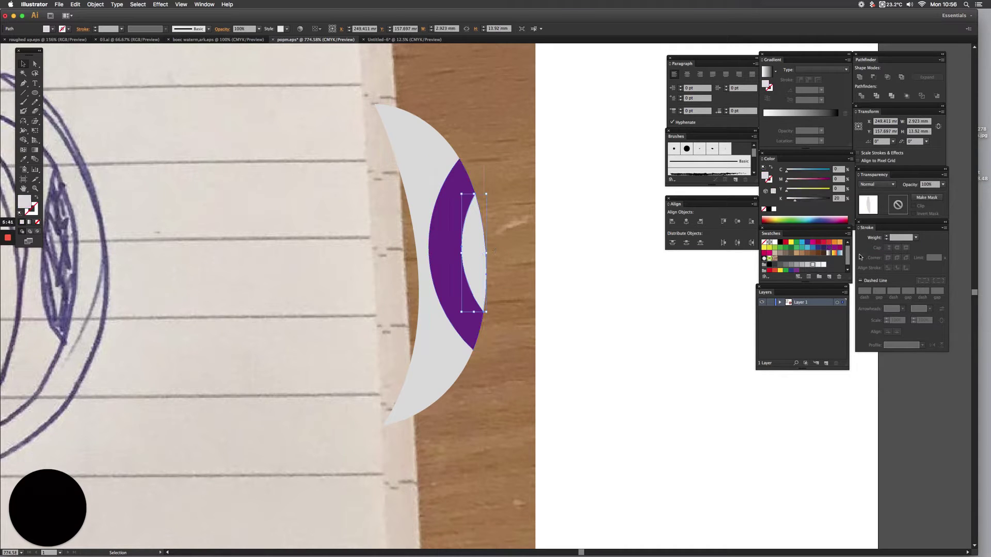
{"action": "left_click", "coordinate": [780, 243]}
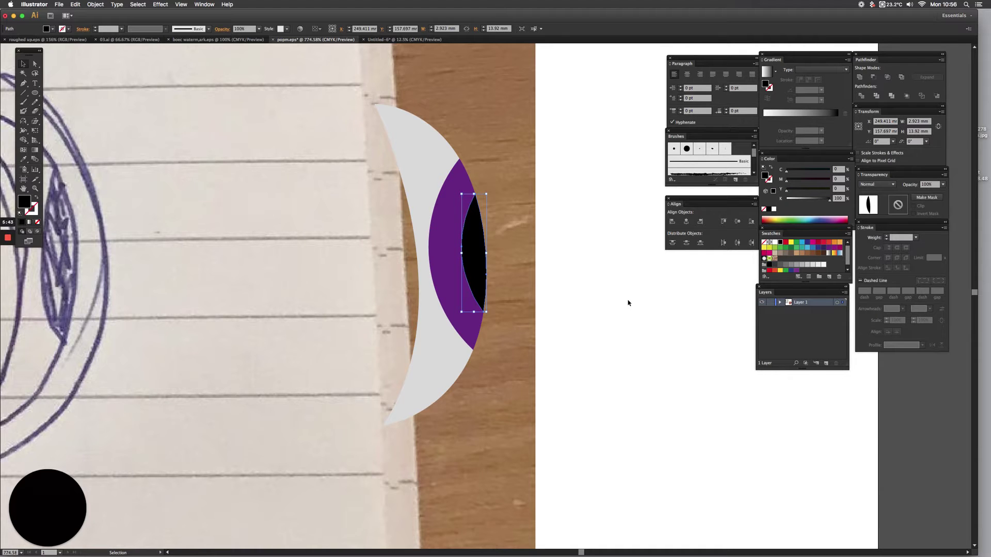
- Fill the large eye outline with the light grey sampled from the divided crescent using the Eyedropper, then deselect it
{"action": "key", "text": "super+0"}
{"action": "left_click_drag", "start_coordinate": [562, 251], "coordinate": [495, 253]}
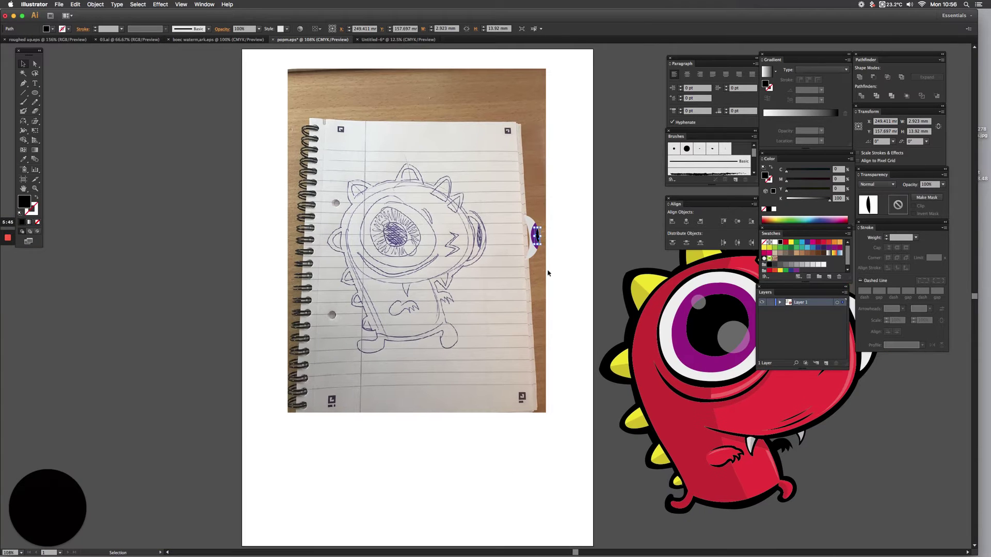
{"action": "left_click_drag", "start_coordinate": [320, 150], "coordinate": [634, 376]}
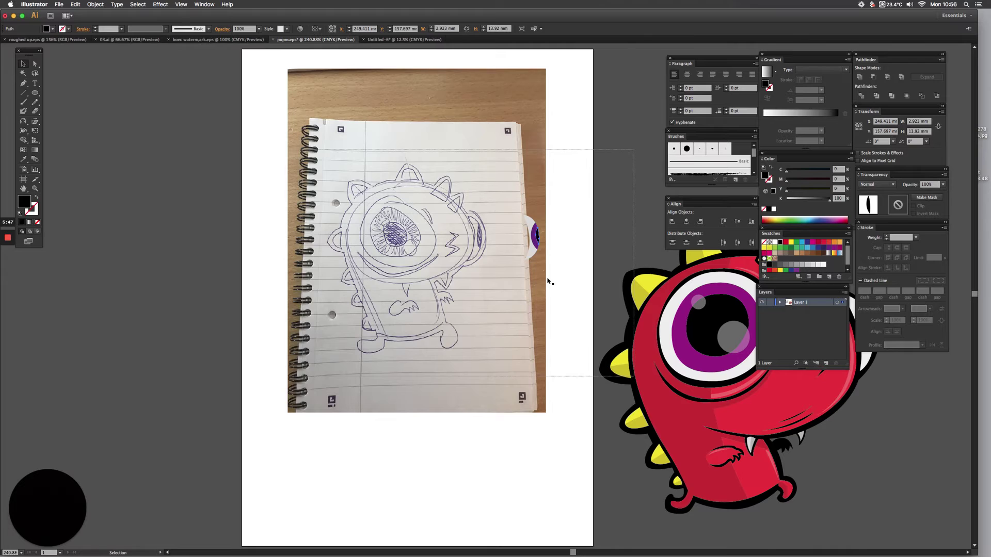
{"action": "key", "text": "super+y"}
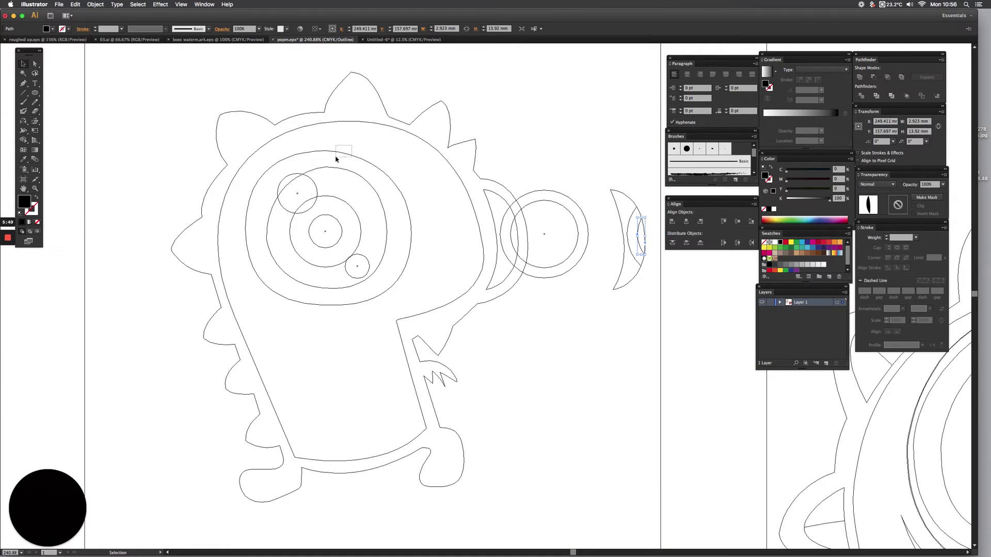
{"action": "left_click", "coordinate": [336, 153]}
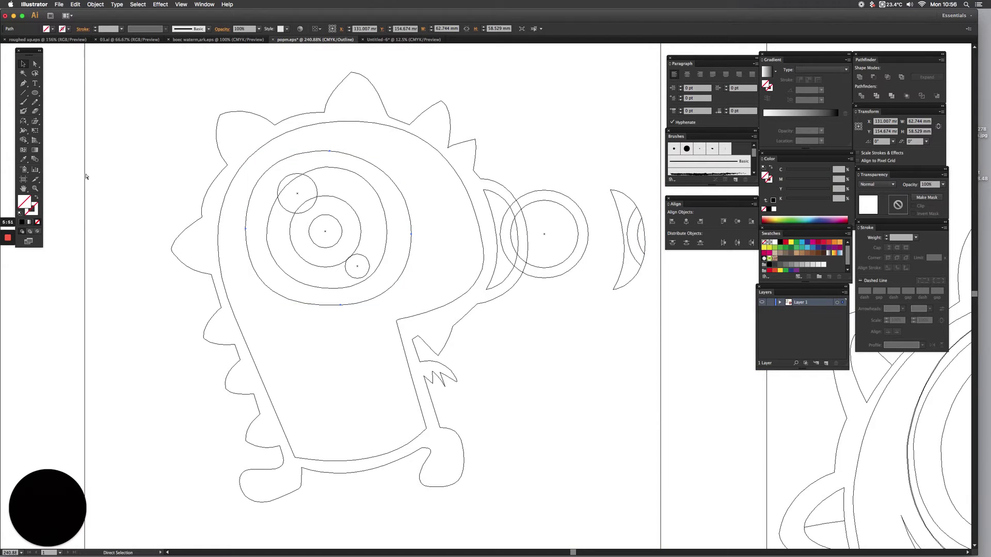
{"action": "key", "text": "super+y"}
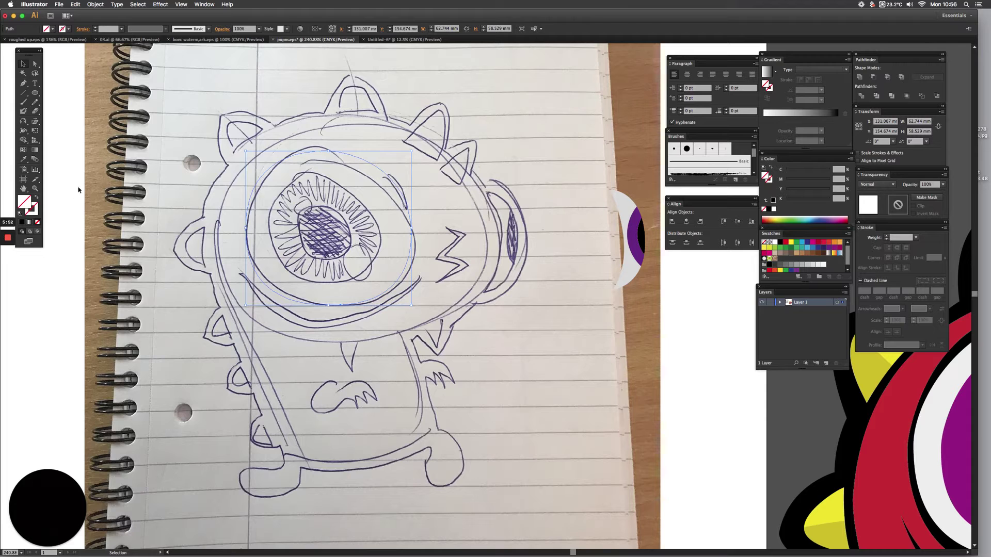
{"action": "left_click", "coordinate": [23, 161]}
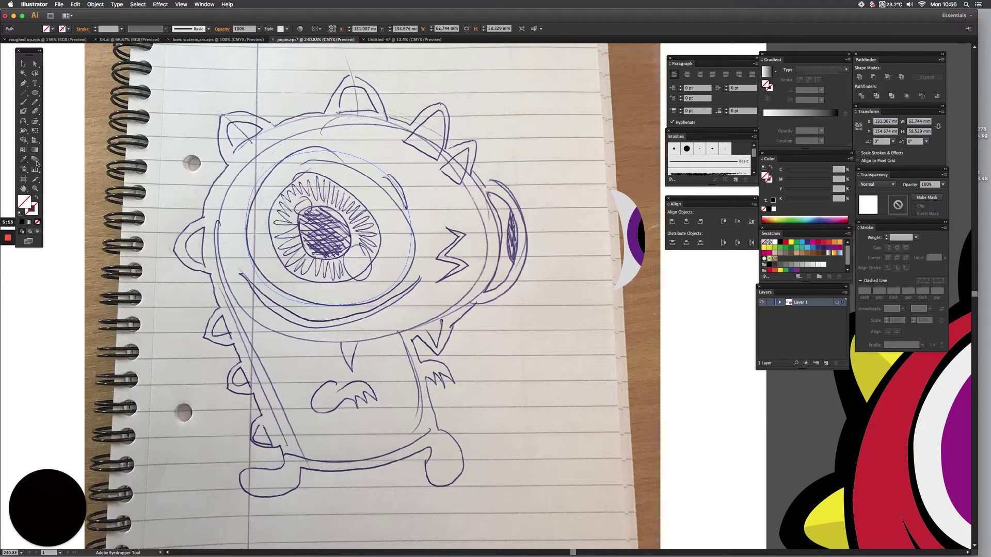
{"action": "left_click", "coordinate": [628, 208]}
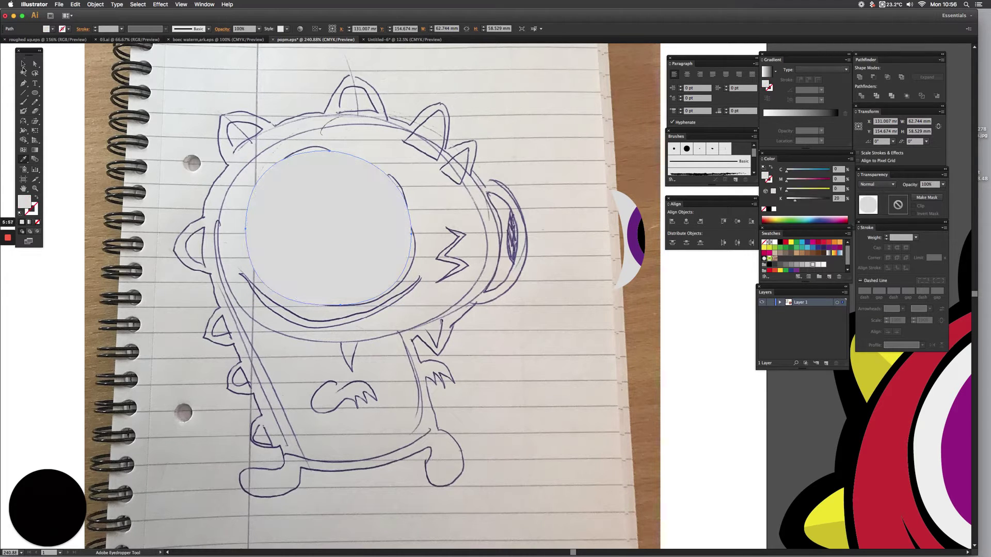
{"action": "left_click", "coordinate": [24, 64]}
{"action": "key", "text": "super+shift+a"}
- Fill the smaller rounded shape inside the eye outline with the purple sampled from the crescent's curved band
{"action": "key", "text": "super+y"}
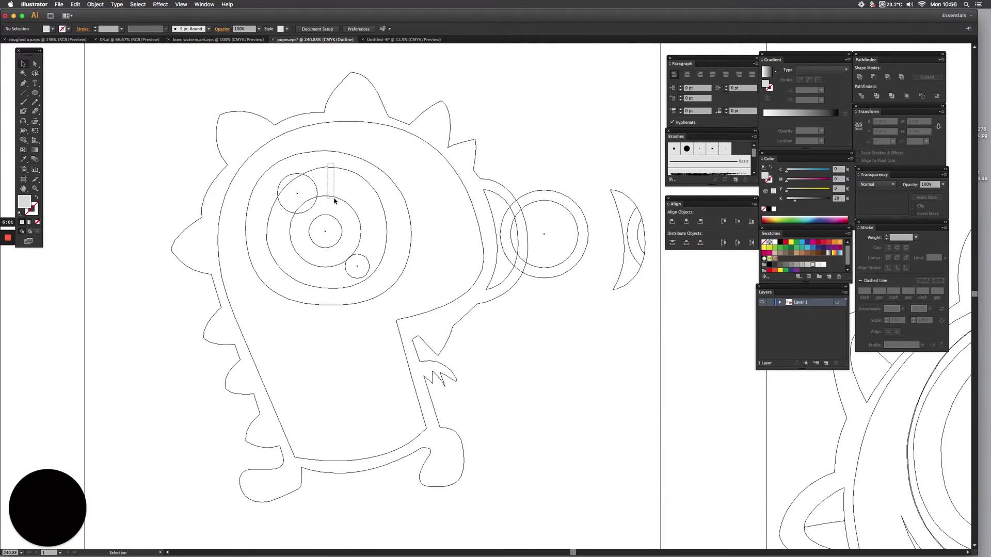
{"action": "left_click", "coordinate": [328, 168]}
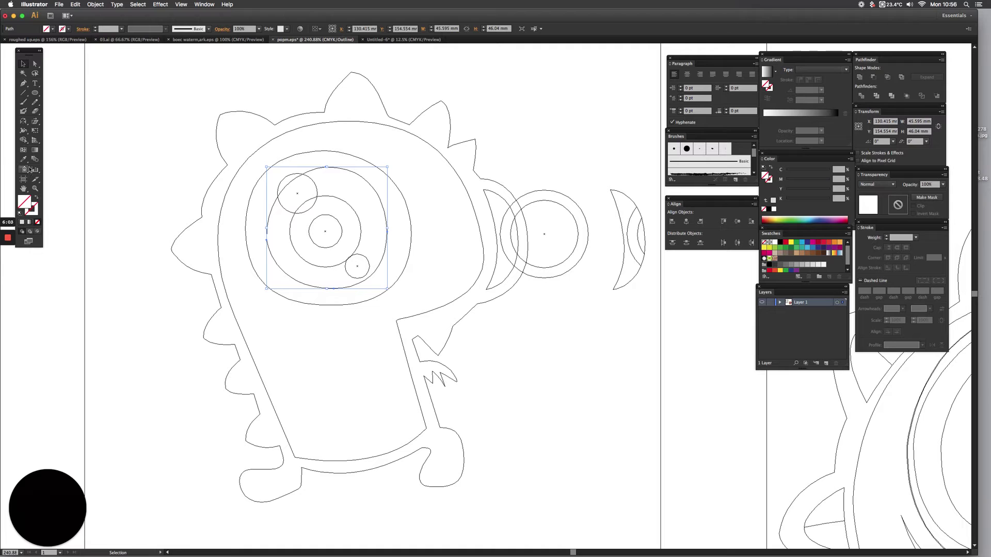
{"action": "left_click", "coordinate": [24, 160]}
{"action": "key", "text": "super+y"}
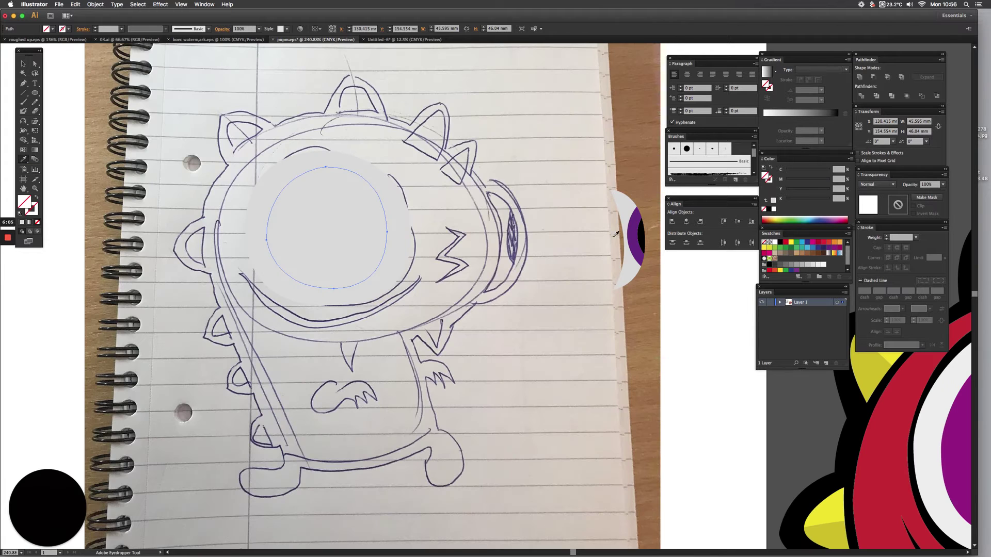
{"action": "left_click", "coordinate": [636, 225]}
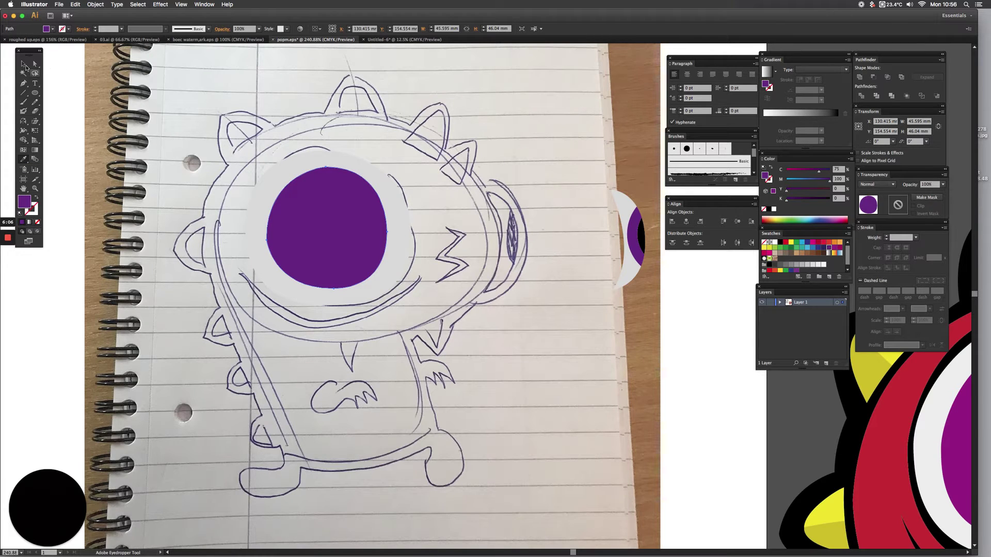
{"action": "left_click", "coordinate": [24, 63]}
- Return to outline view and delete the larger of the two concentric circles at the eye's centre
{"action": "key", "text": "super+y"}
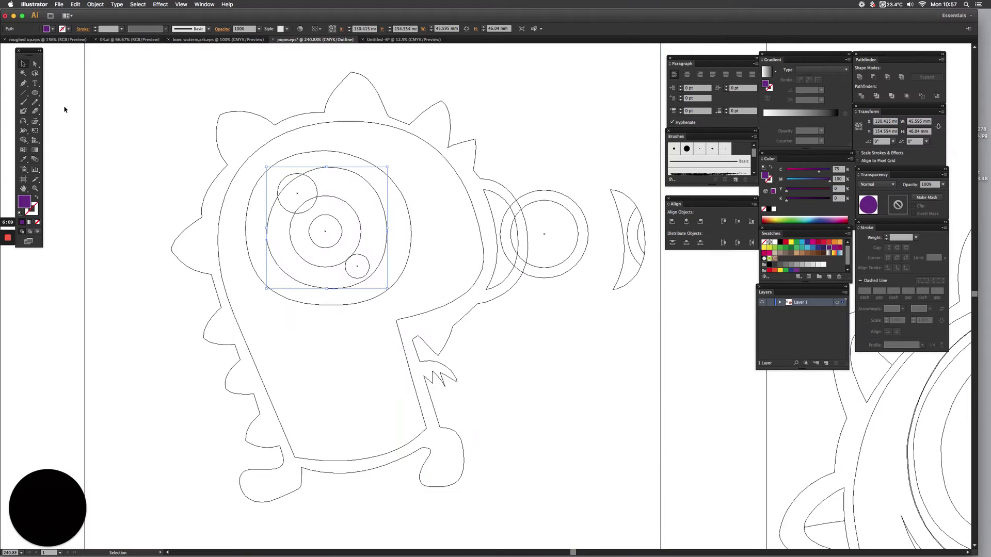
{"action": "left_click_drag", "start_coordinate": [344, 196], "coordinate": [333, 208]}
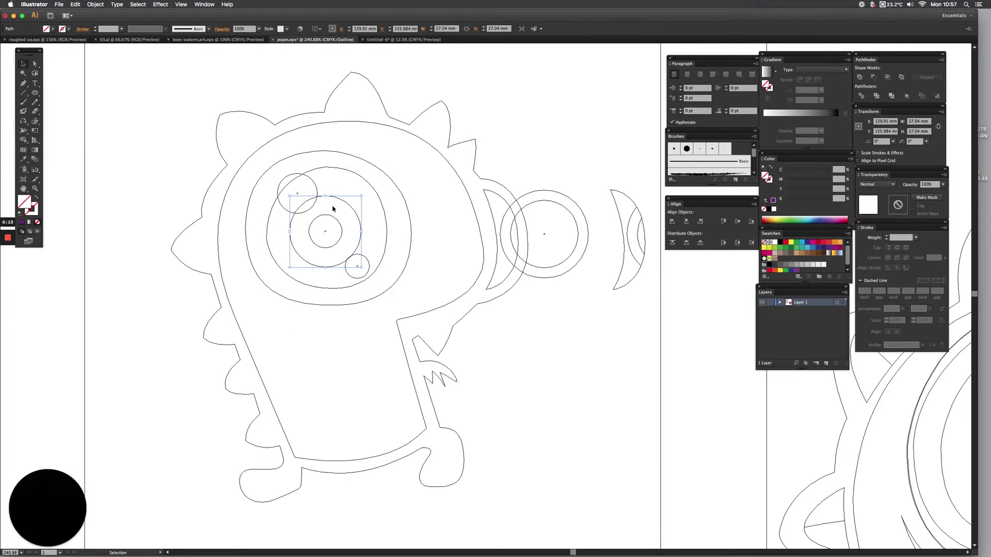
{"action": "key", "text": "a"}
{"action": "key", "text": "super+y"}
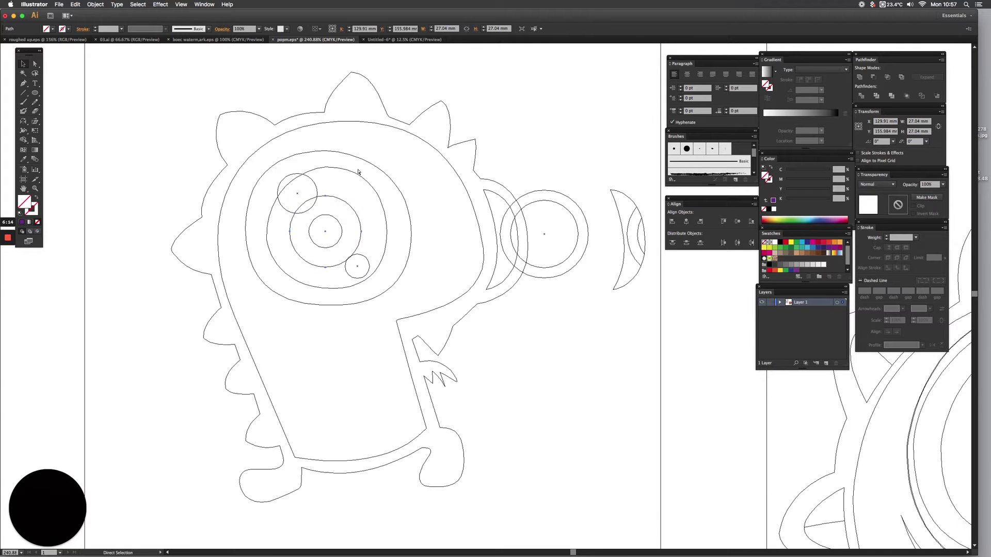
{"action": "key", "text": "super+y"}
{"action": "key", "text": "v"}
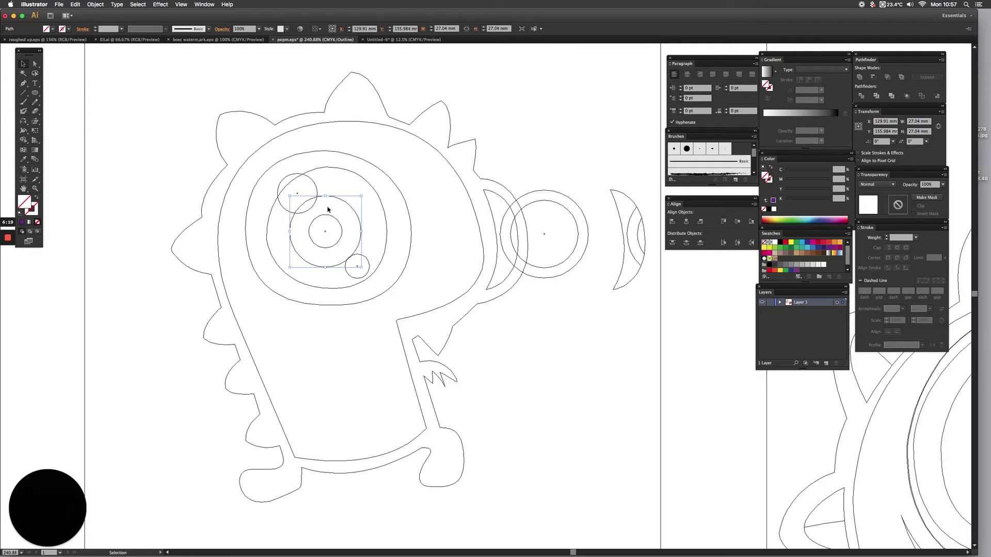
{"action": "key", "text": "Delete"}
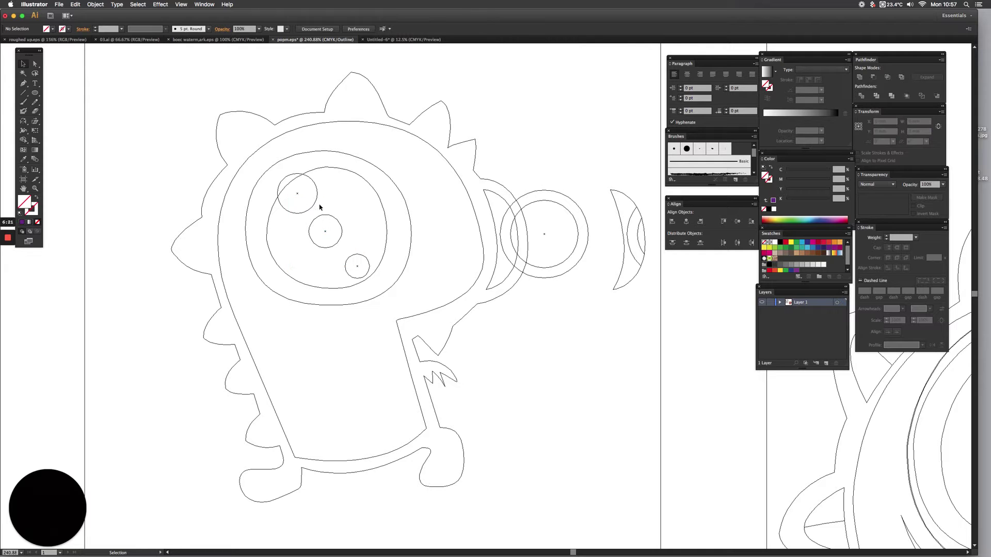
- Enlarge the small circle at the eye's centre from its middle to about 22.5 mm wide and fill it black as the pupil
{"action": "left_click", "coordinate": [326, 231]}
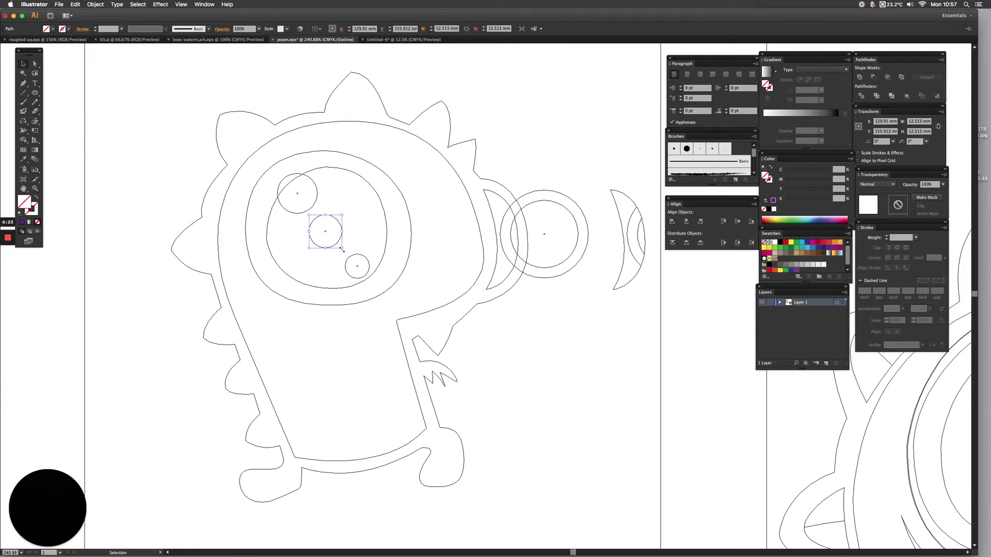
{"action": "left_click_drag", "start_coordinate": [342, 249], "coordinate": [348, 254]}
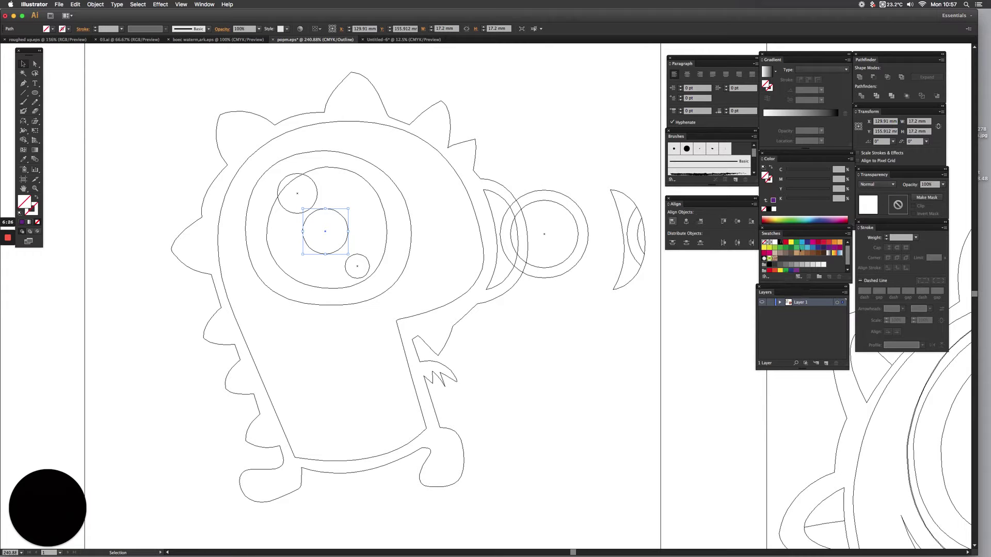
{"action": "left_click", "coordinate": [780, 242]}
{"action": "key", "text": "super+y"}
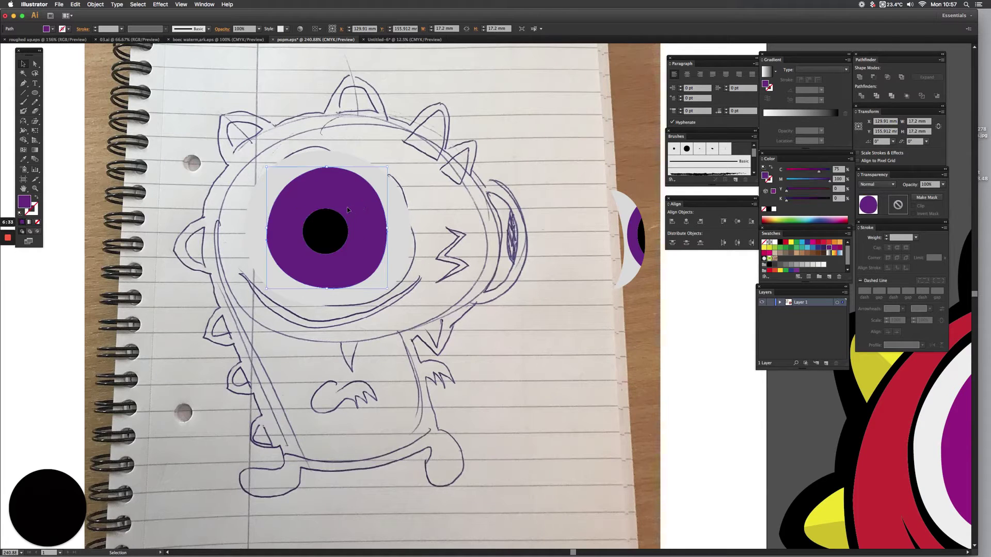
{"action": "left_click_drag", "start_coordinate": [348, 210], "coordinate": [356, 202]}
{"action": "key", "text": "super+y"}
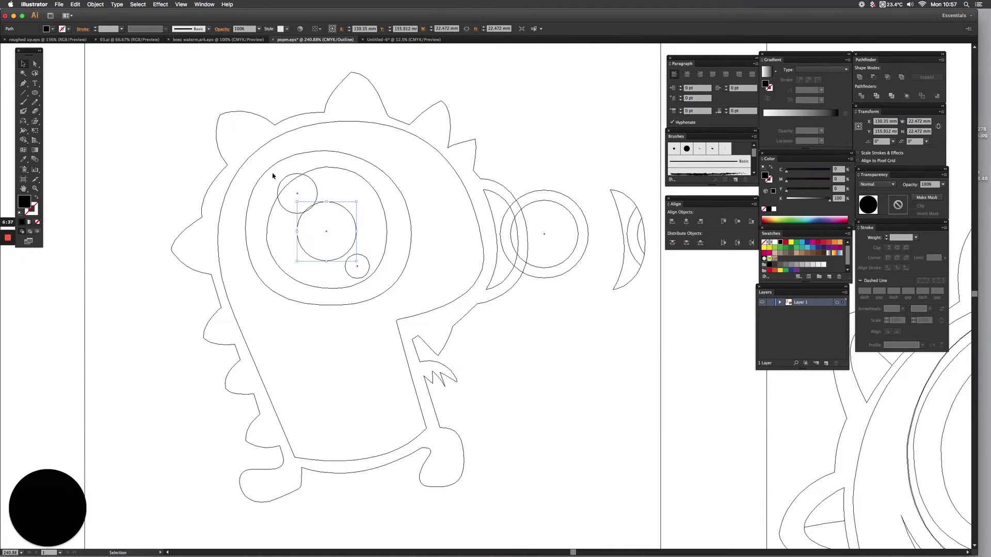
- Fill the two small highlight circles on the iris white, reduce their opacity to 30%, and deselect them
{"action": "left_click_drag", "start_coordinate": [288, 176], "coordinate": [351, 261]}
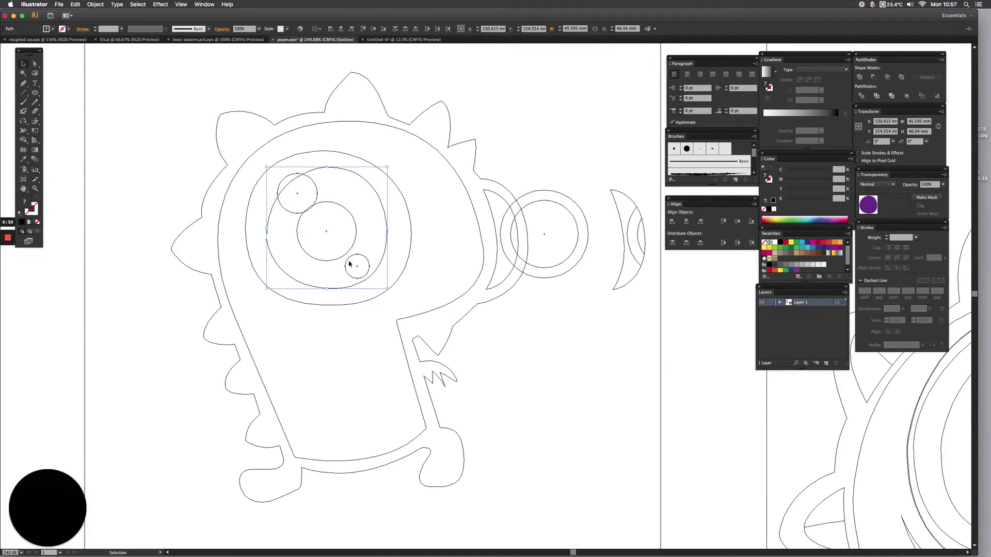
{"action": "left_click", "coordinate": [336, 170], "text": "shift"}
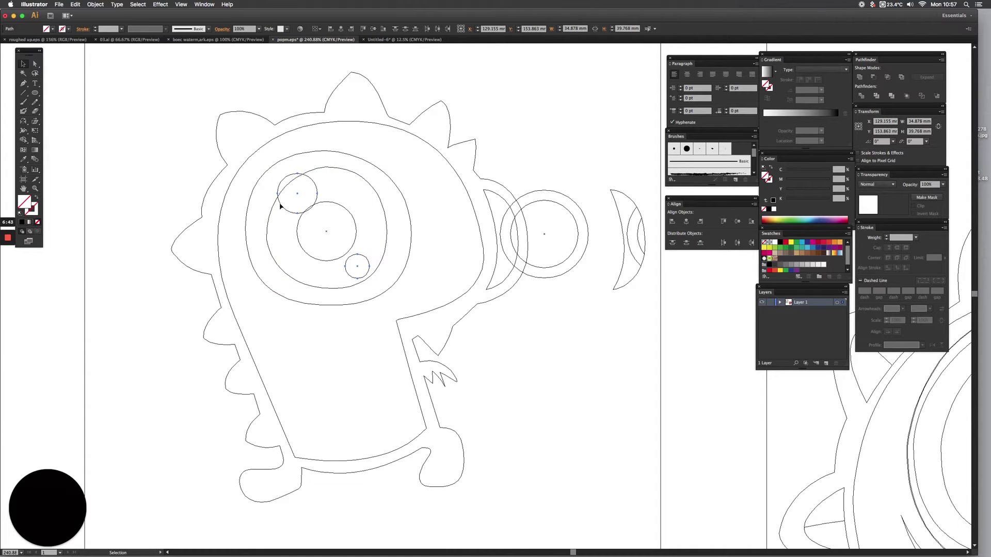
{"action": "key", "text": "super+y"}
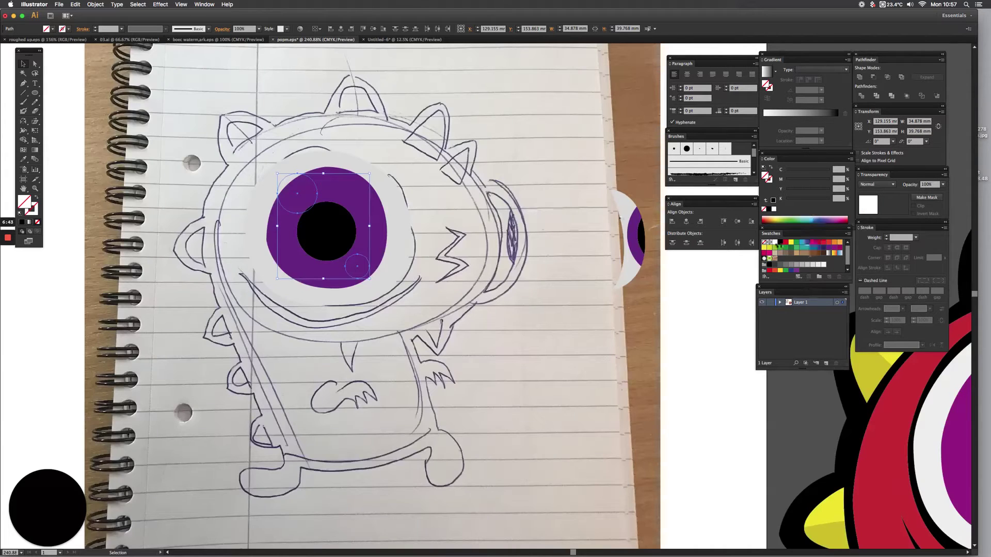
{"action": "left_click", "coordinate": [775, 242]}
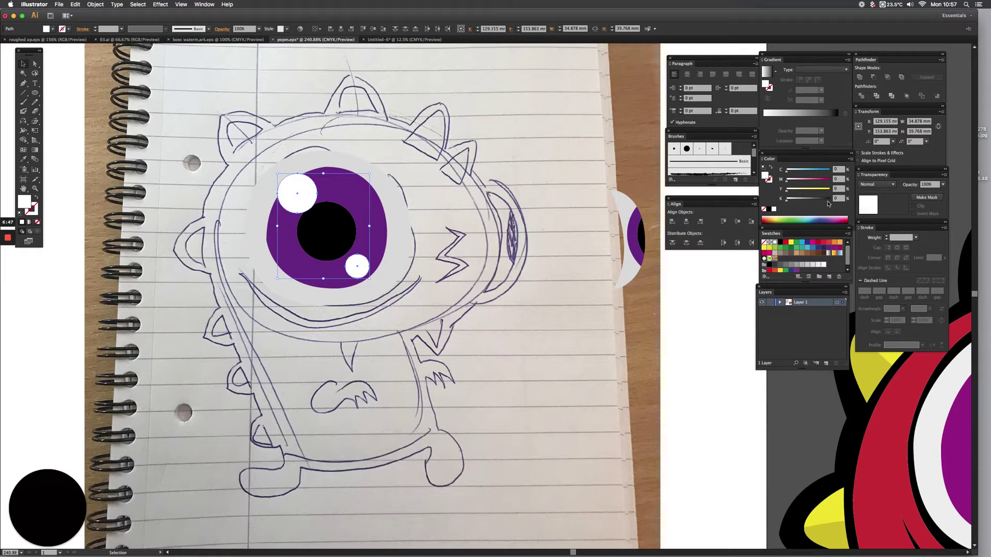
{"action": "left_click", "coordinate": [943, 185]}
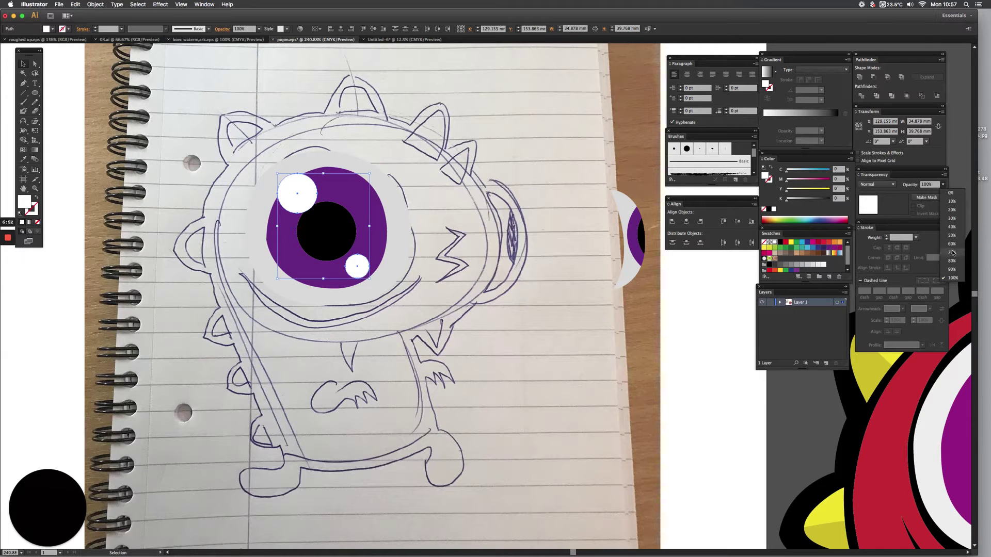
{"action": "left_click", "coordinate": [952, 219]}
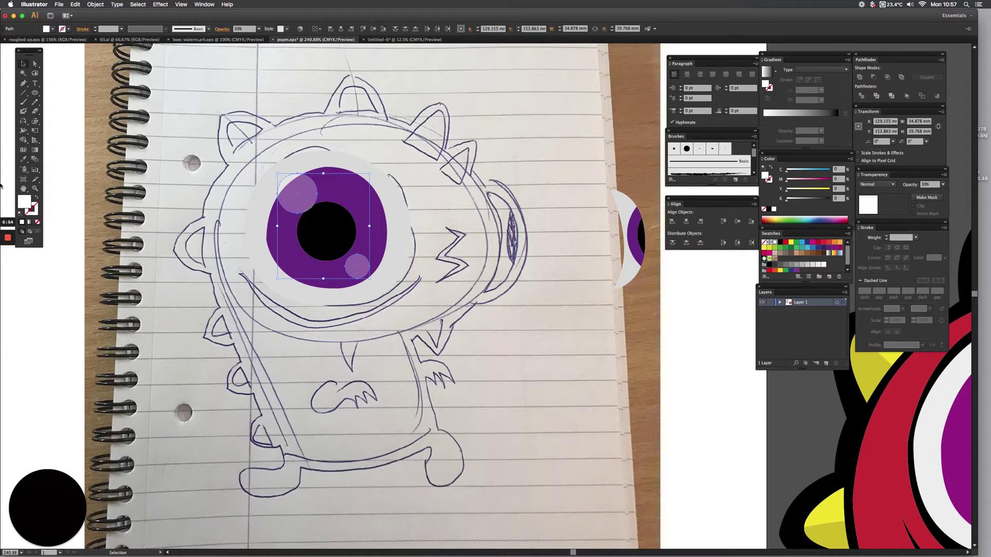
{"action": "left_click", "coordinate": [60, 81]}
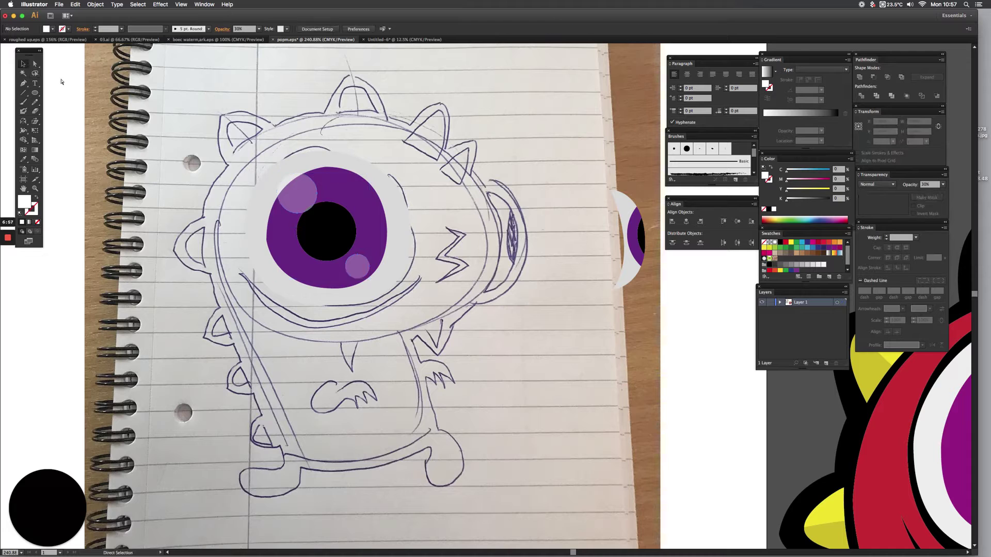
- In outline view, fill the monster's outer silhouette path with black
{"action": "key", "text": "ctrl+y"}
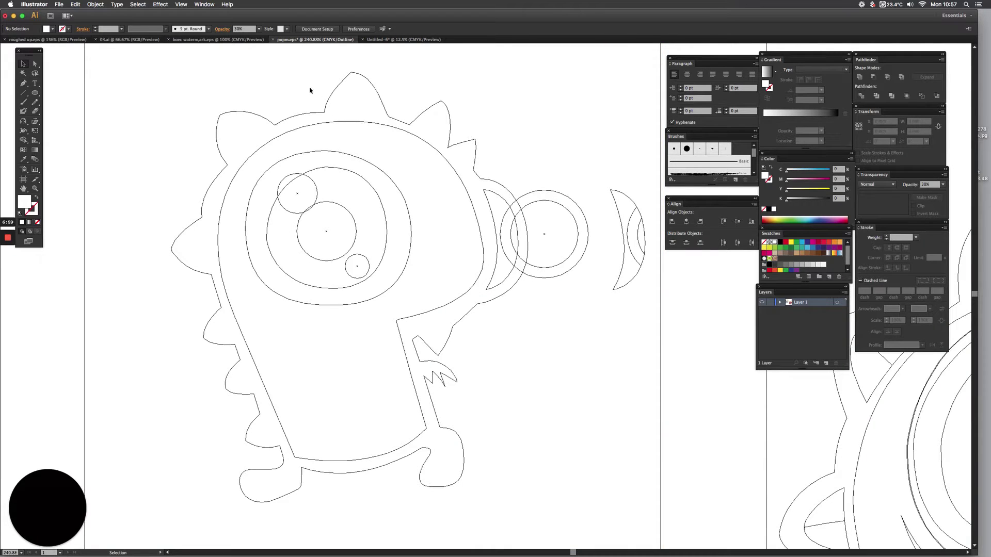
{"action": "left_click", "coordinate": [332, 100]}
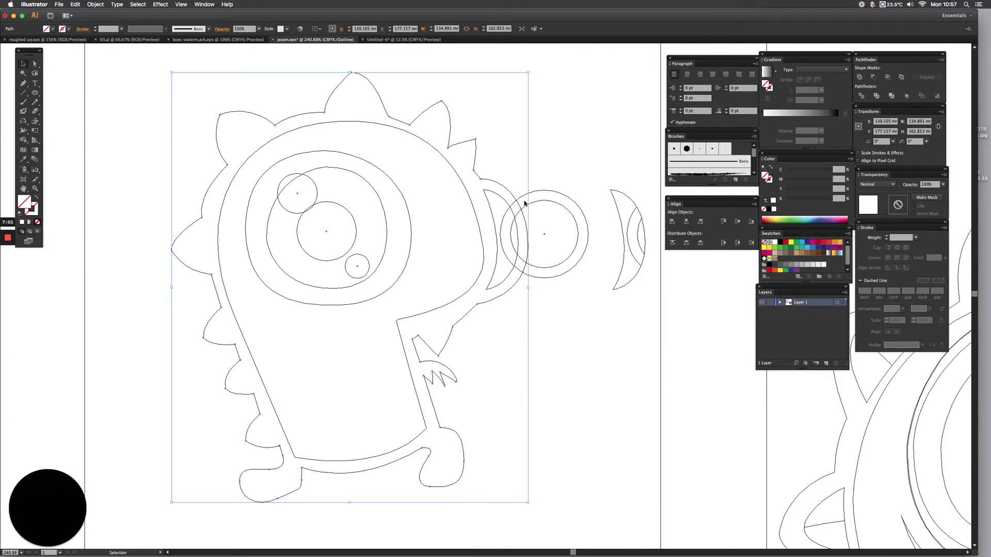
{"action": "left_click", "coordinate": [782, 244]}
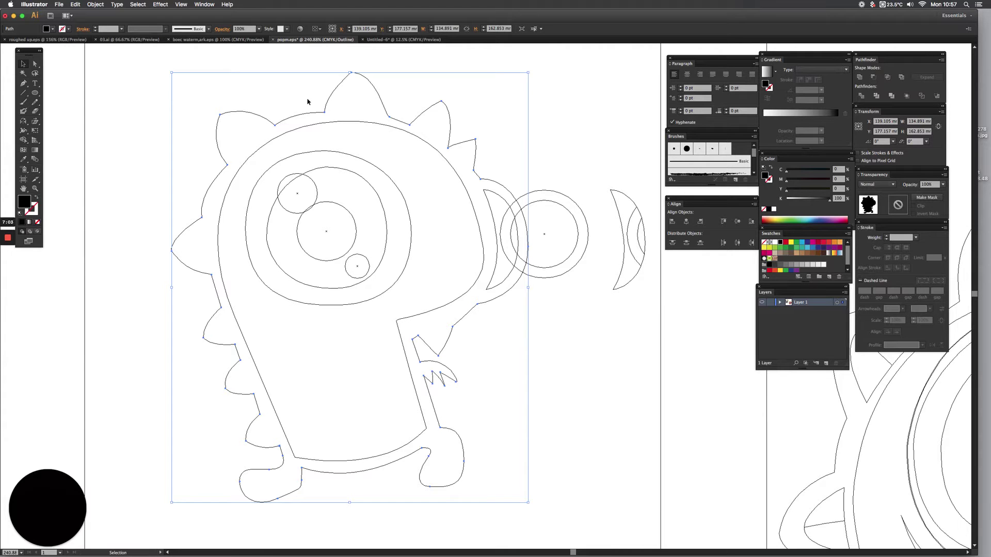
- Fill the inner head-and-body path with yellow (C 20, Y 100) and return to preview
{"action": "left_click", "coordinate": [292, 116]}
{"action": "left_click", "coordinate": [298, 125]}
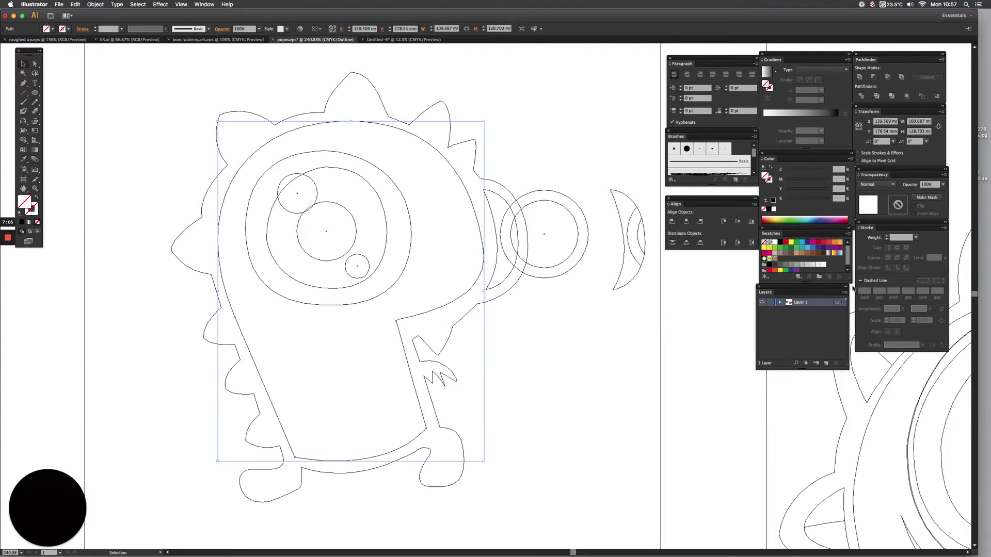
{"action": "left_click", "coordinate": [769, 248]}
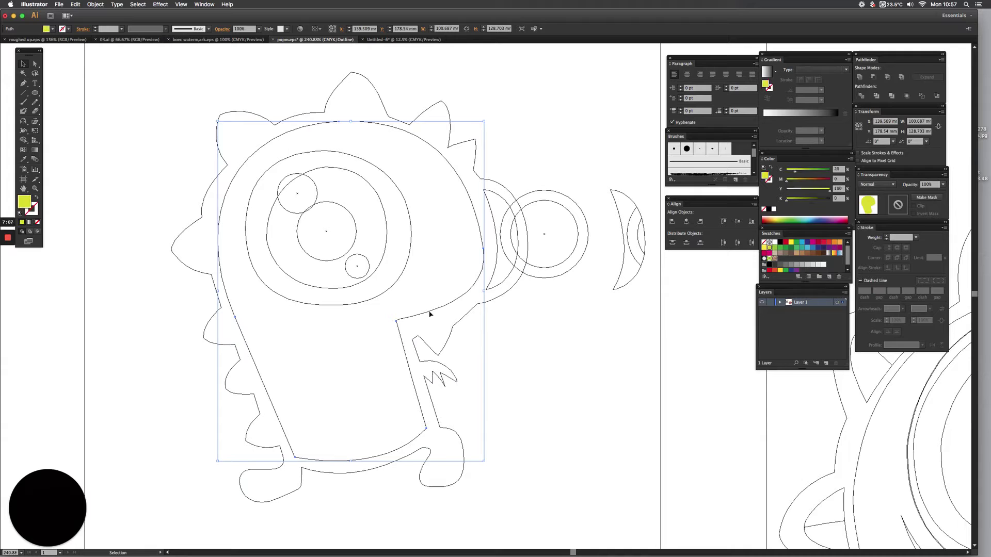
{"action": "left_click", "coordinate": [332, 271]}
{"action": "key", "text": "ctrl+y"}
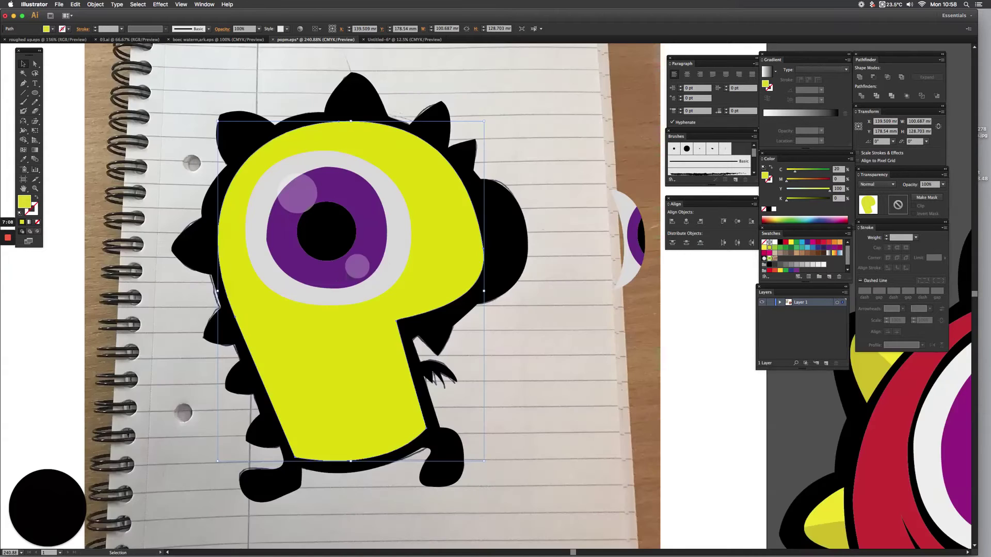
- Try placing the coloured crescent pieces over the black bump at the side of the head
{"action": "scroll", "coordinate": [625, 231], "scroll_direction": "right", "scroll_amount": 2}
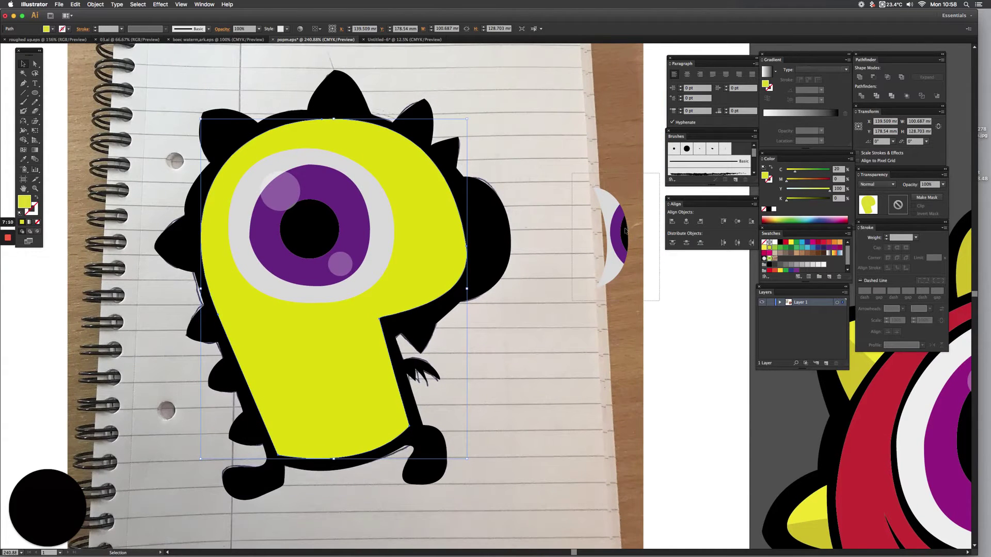
{"action": "left_click_drag", "start_coordinate": [626, 231], "coordinate": [497, 231]}
{"action": "left_click", "coordinate": [500, 295]}
{"action": "left_click_drag", "start_coordinate": [544, 292], "coordinate": [602, 275]}
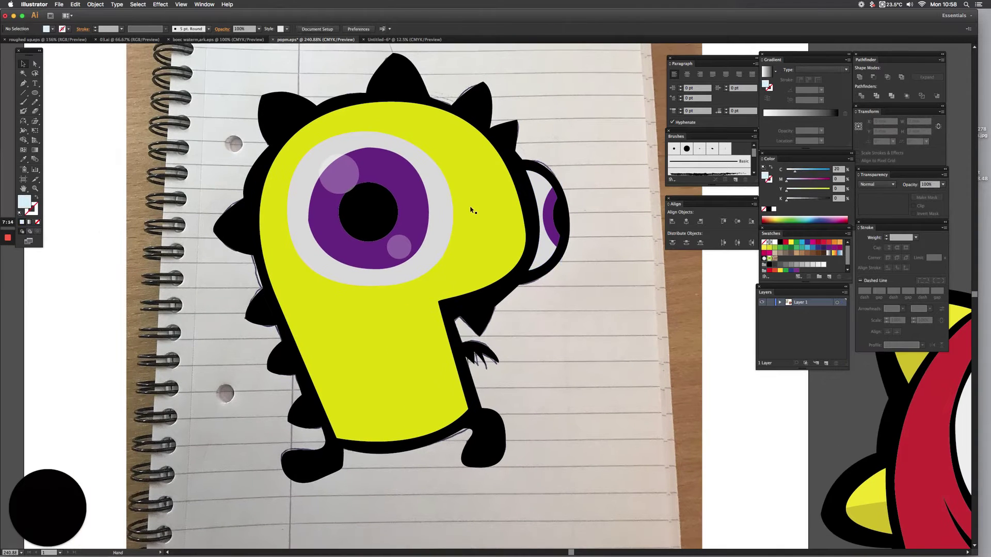
- Compare the whole traced character on the artboard with the finished red monster beside it
{"action": "scroll", "coordinate": [458, 258], "scroll_direction": "right", "scroll_amount": 5}
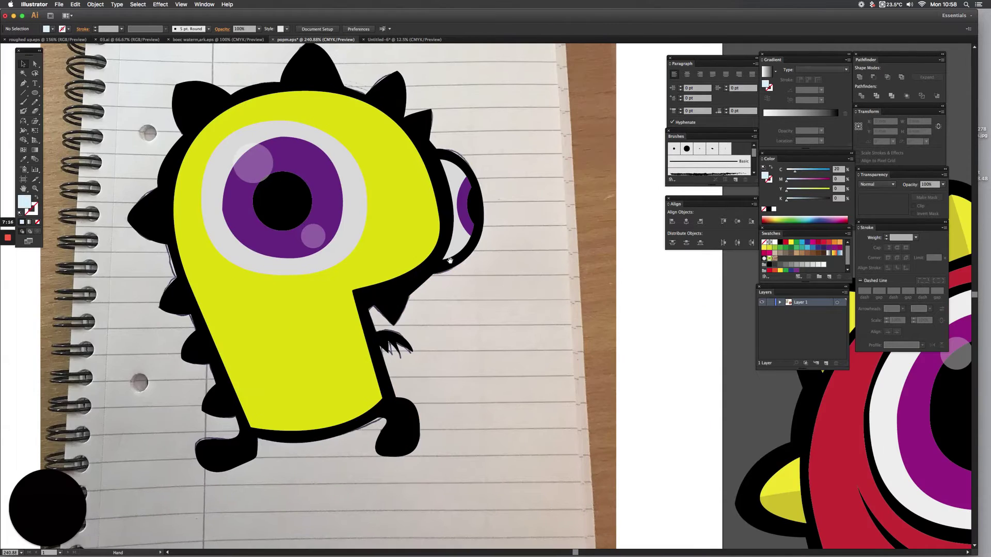
{"action": "scroll", "coordinate": [450, 261], "scroll_direction": "down", "scroll_amount": 4}
{"action": "scroll", "coordinate": [449, 261], "scroll_direction": "right", "scroll_amount": 5}
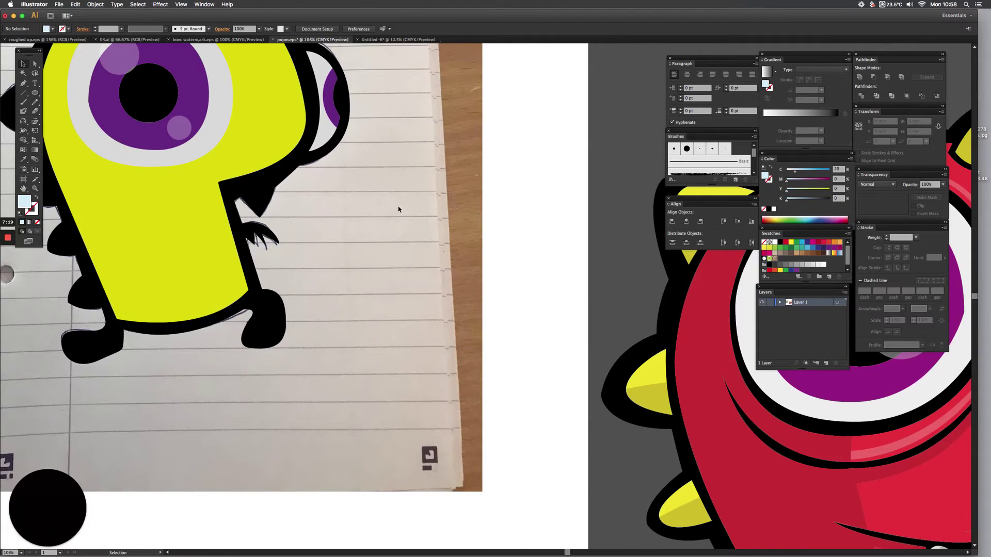
{"action": "key", "text": "z"}
{"action": "key", "text": "super+0"}
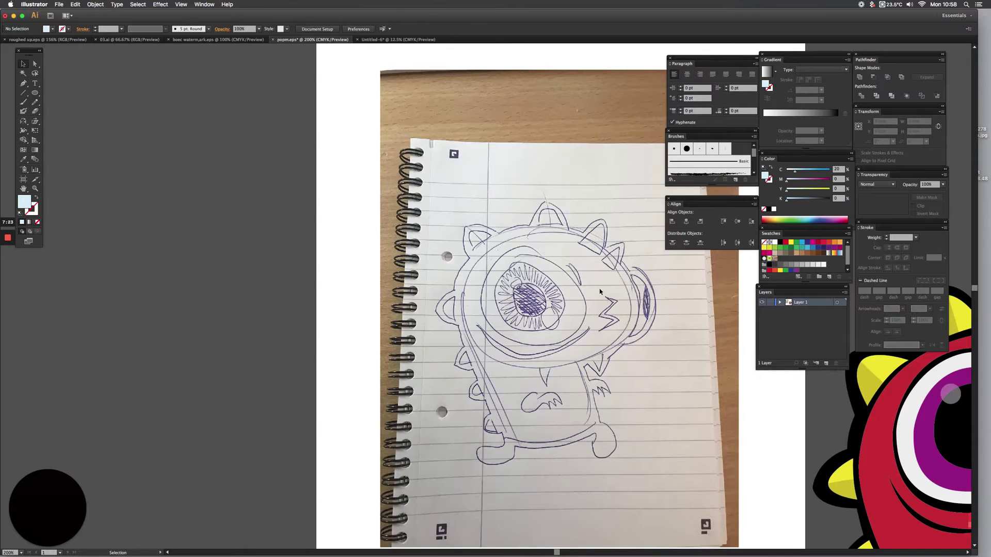
{"action": "key", "text": "super+equal"}
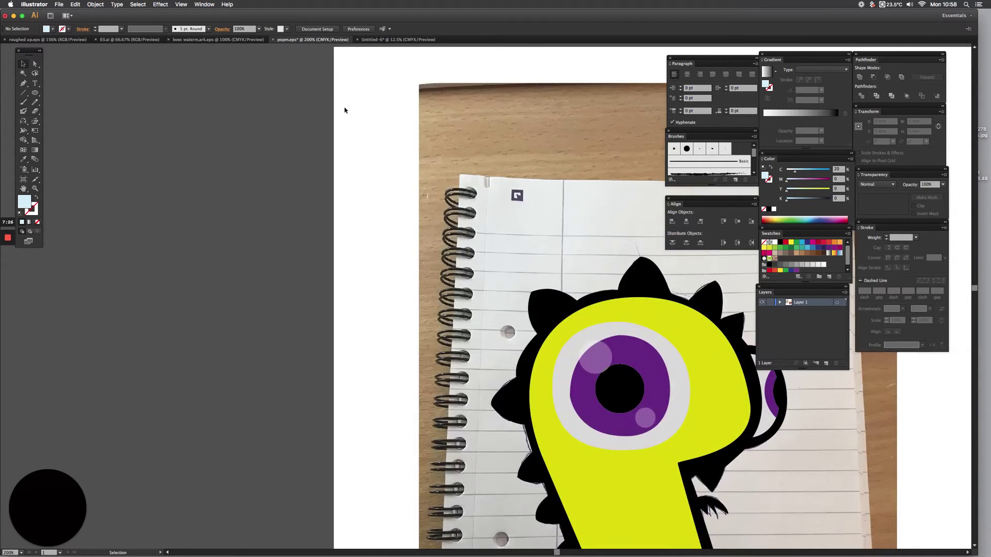
{"action": "key", "text": "h"}
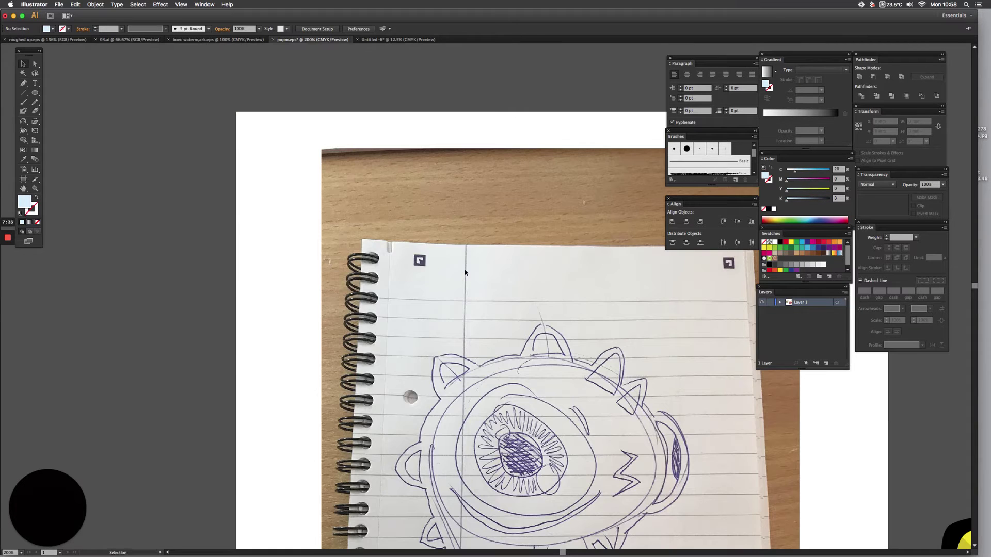
{"action": "left_click", "coordinate": [463, 291], "text": "alt+super"}
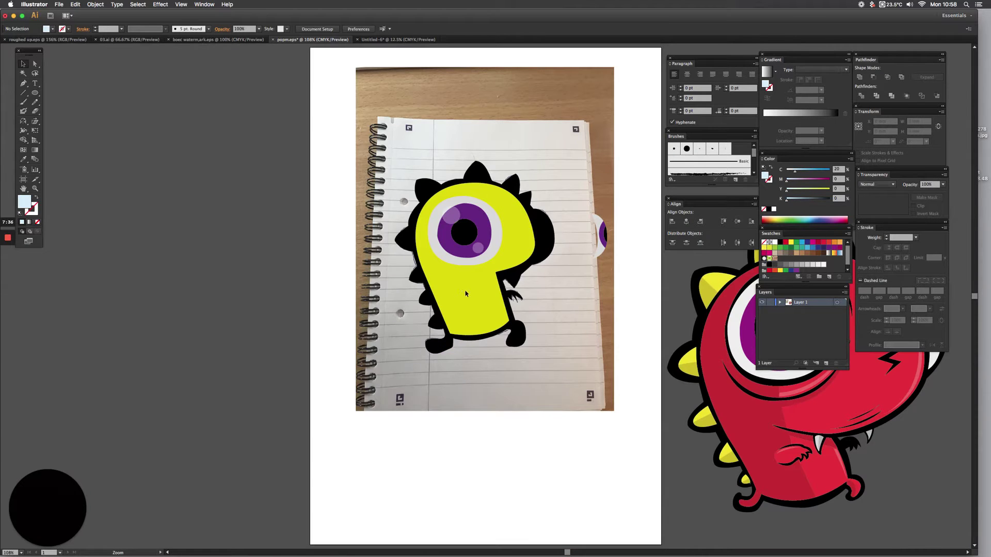
{"action": "left_click", "coordinate": [464, 291]}
{"action": "key", "text": "space"}
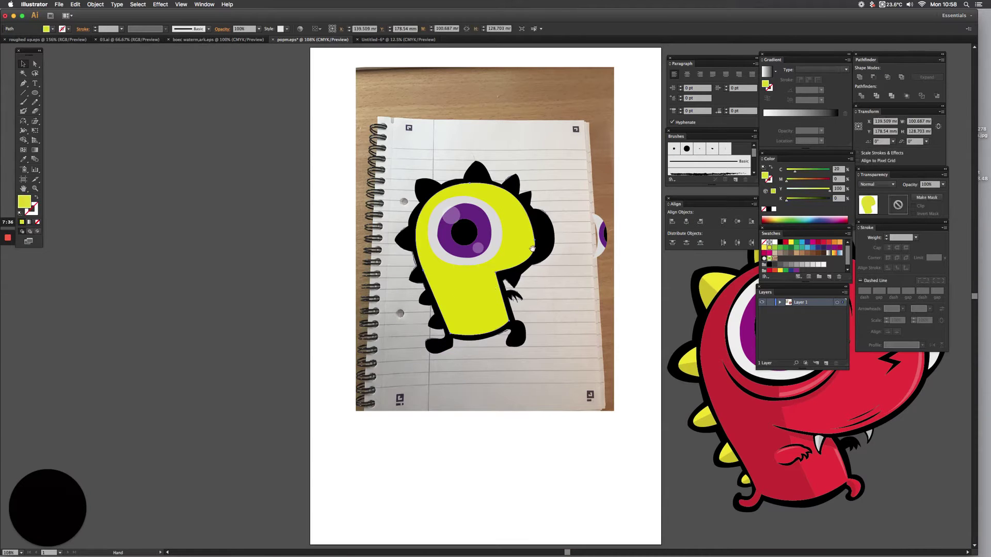
{"action": "left_click_drag", "start_coordinate": [532, 250], "coordinate": [387, 232]}
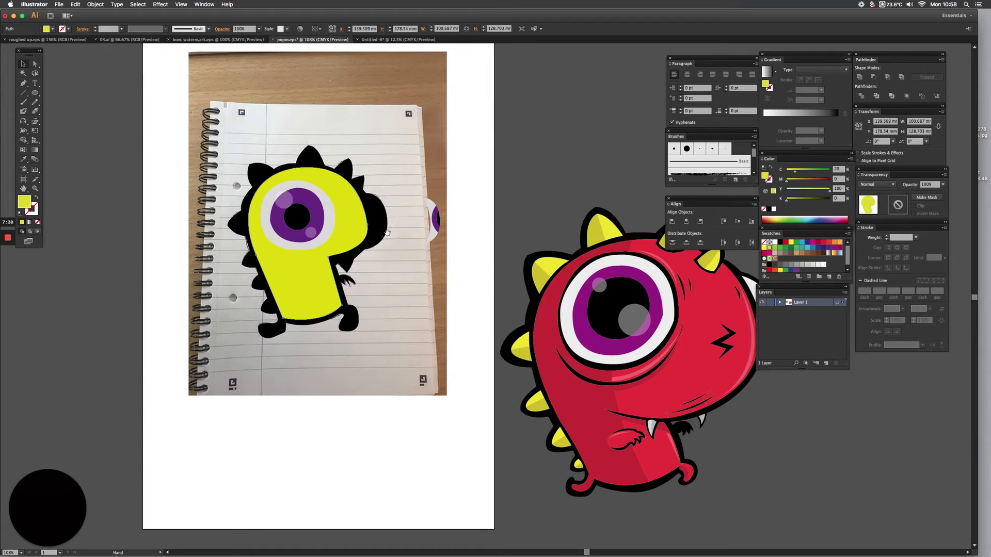
{"action": "key", "text": "space"}
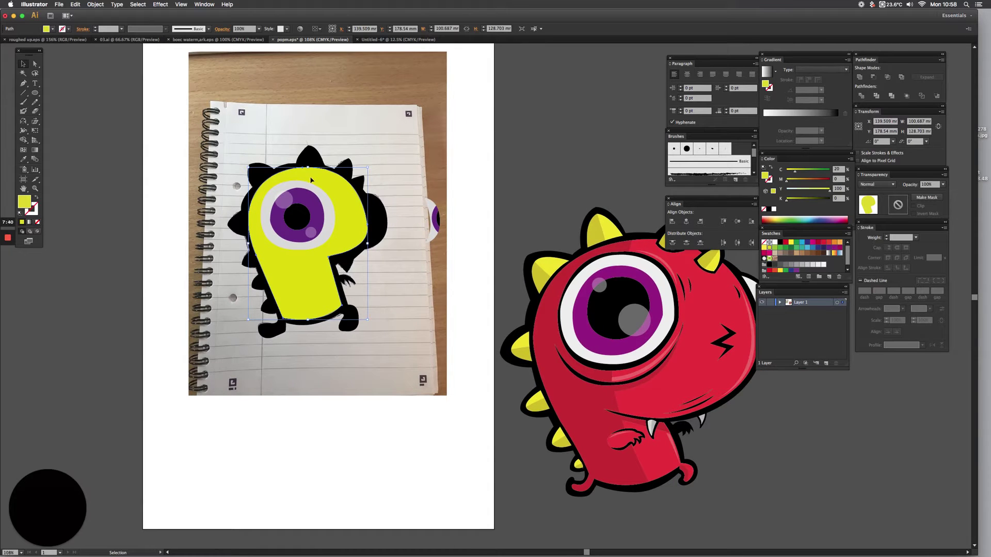
- Try nudging the yellow body shape slightly within the black silhouette, undo the move, and deselect it
{"action": "left_click_drag", "start_coordinate": [347, 183], "coordinate": [348, 182]}
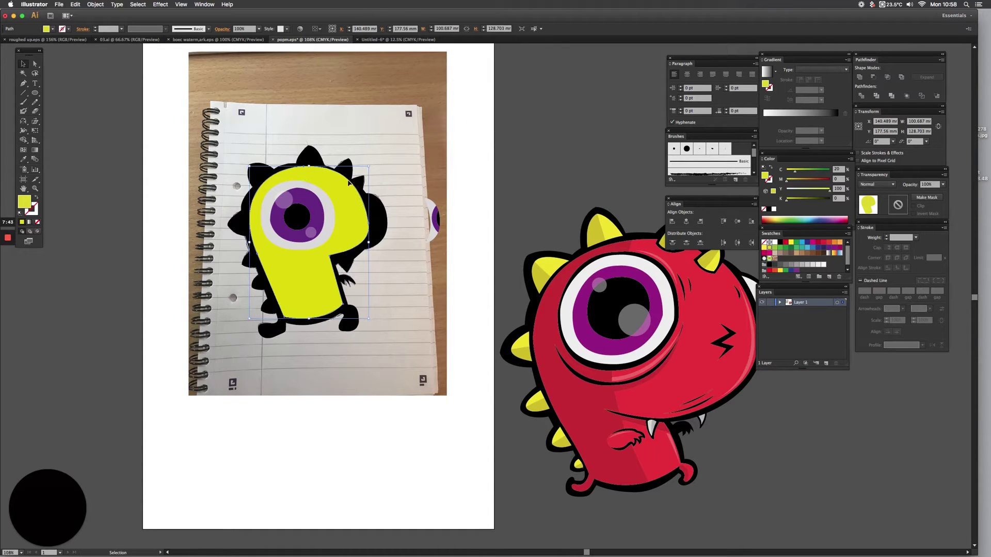
{"action": "key", "text": "super+z"}
{"action": "key", "text": "super+shift+a"}
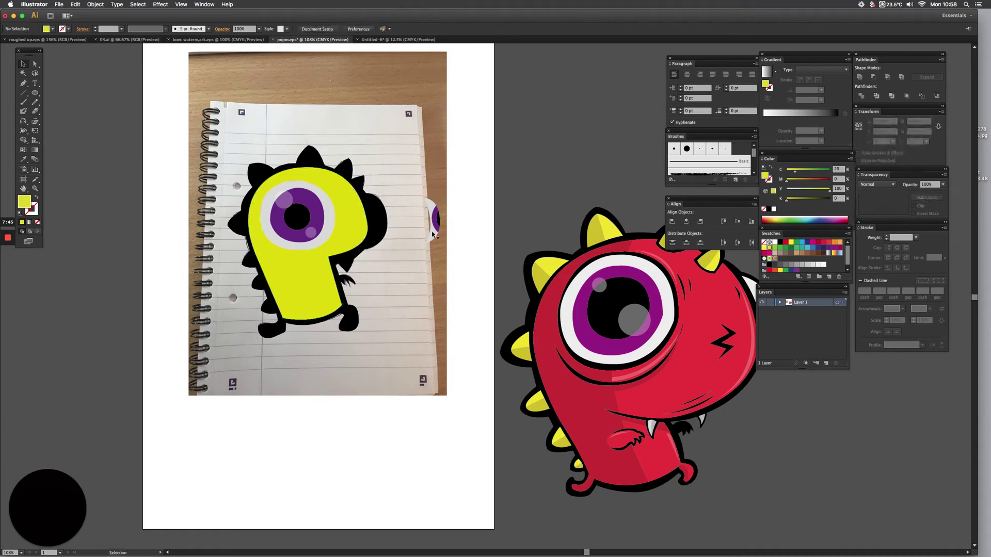
- Delete the leftover unfilled construction circles between the head and the coloured crescent pieces
{"action": "left_click", "coordinate": [436, 219]}
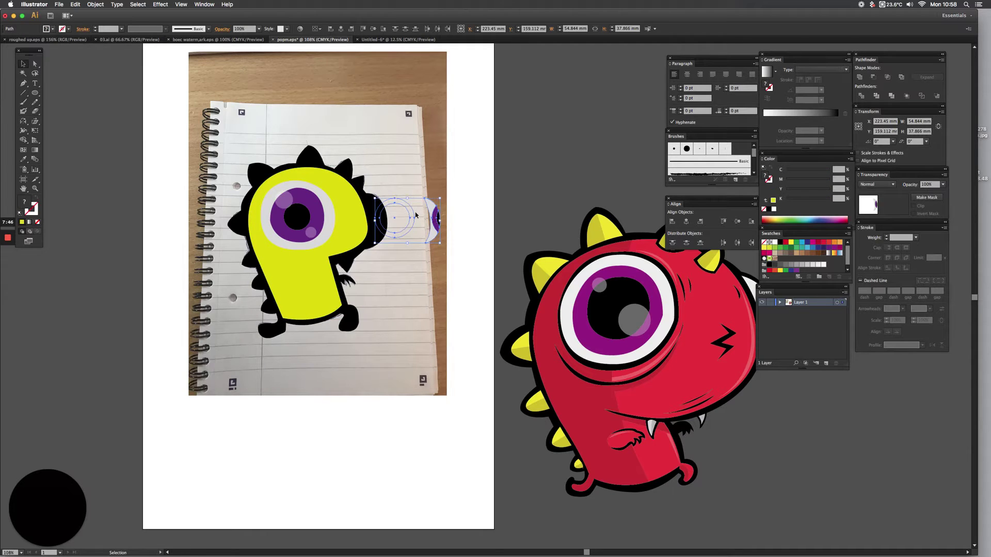
{"action": "left_click_drag", "start_coordinate": [393, 179], "coordinate": [406, 217]}
{"action": "key", "text": "Delete"}
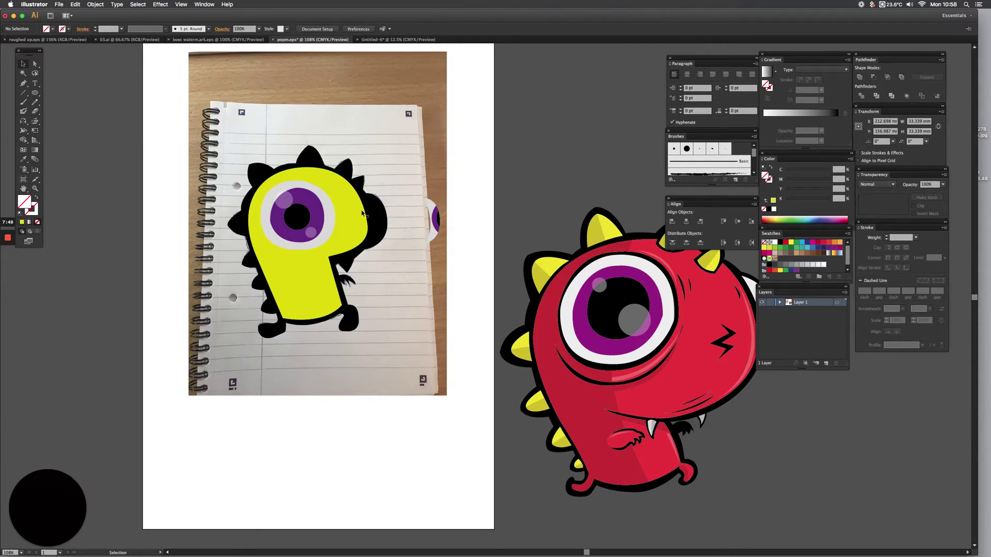
- Move the coloured crescent pieces into the black bump at the side of the head as the partly hidden second eye, and deselect them
{"action": "left_click", "coordinate": [437, 221]}
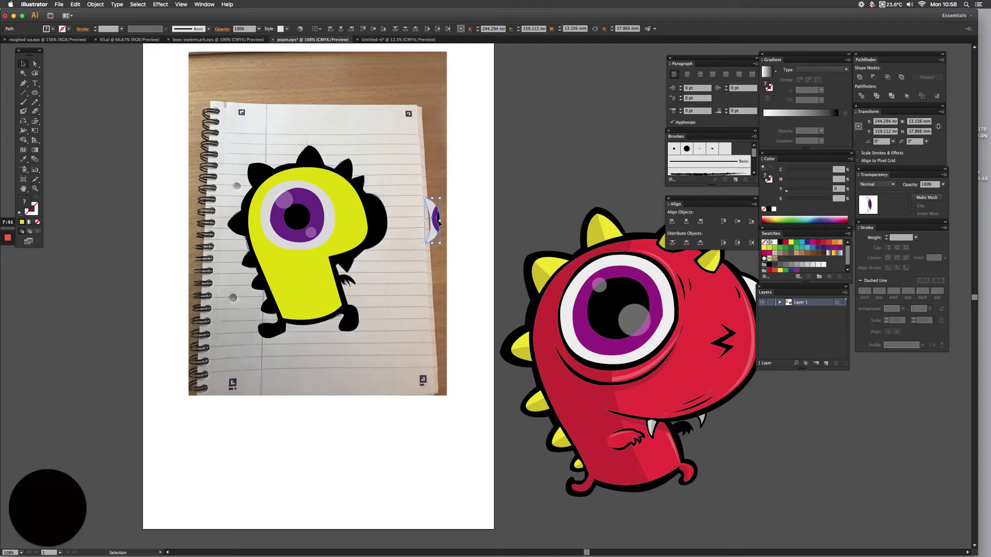
{"action": "left_click_drag", "start_coordinate": [422, 224], "coordinate": [378, 244]}
{"action": "key", "text": "super+shift+a"}
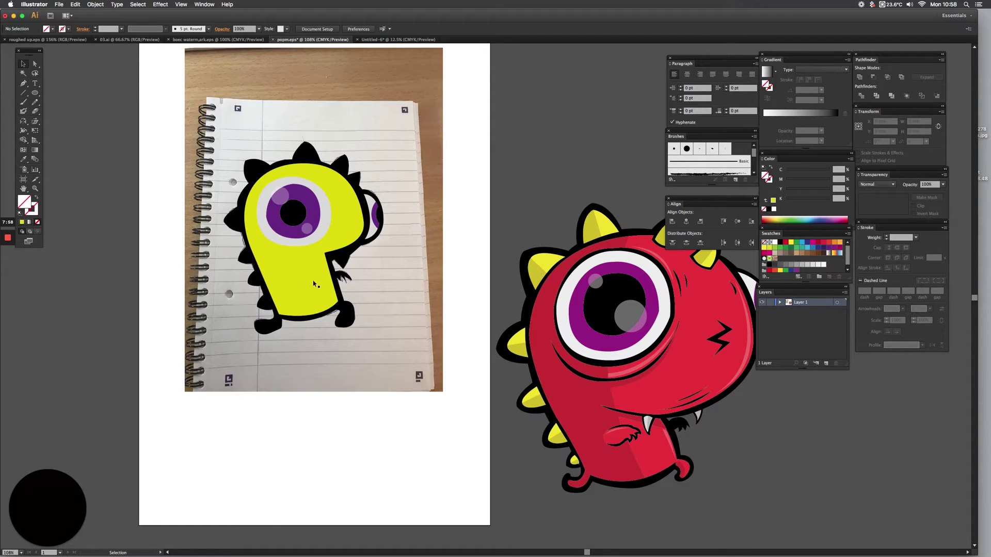
{"action": "key", "text": "super+space"}
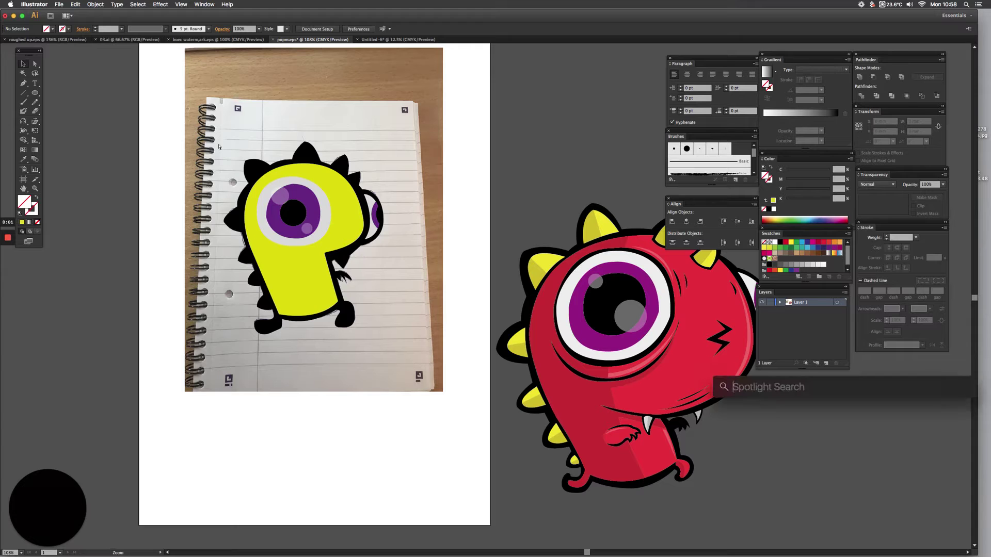
- Draw an unfilled curved triangle with the Pen tool inside the black spike on top of the monster's head
{"action": "left_click_drag", "start_coordinate": [469, 228], "coordinate": [429, 226]}
{"action": "key", "text": "super+space"}
{"action": "left_click_drag", "start_coordinate": [226, 116], "coordinate": [395, 275]}
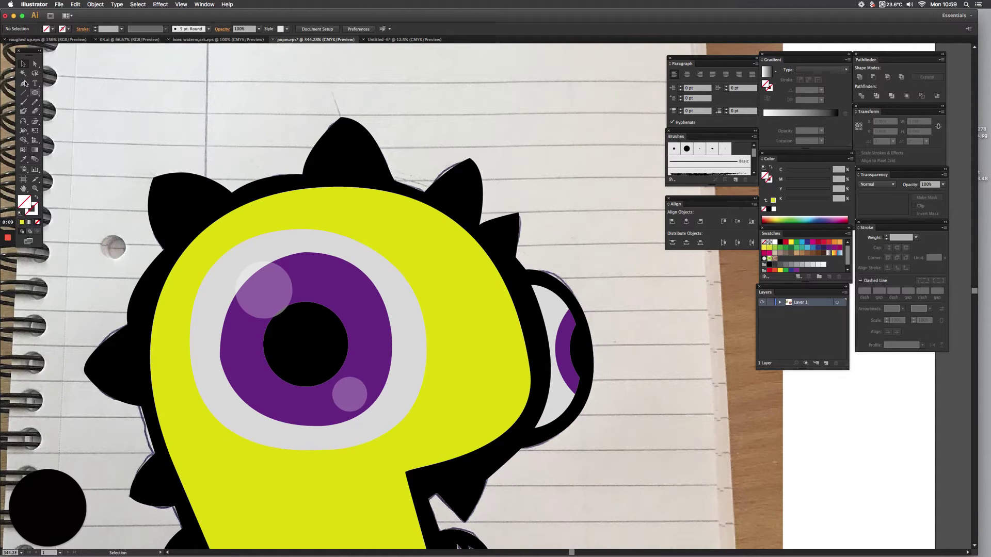
{"action": "left_click", "coordinate": [380, 176]}
{"action": "left_click", "coordinate": [355, 130]}
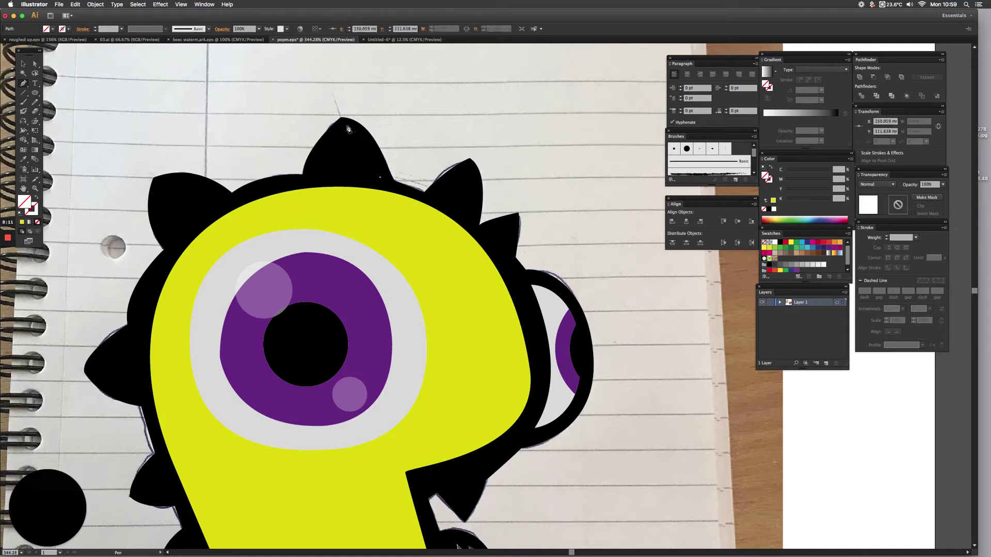
{"action": "left_click", "coordinate": [338, 120]}
{"action": "left_click_drag", "start_coordinate": [335, 120], "coordinate": [329, 117]}
{"action": "left_click", "coordinate": [348, 127]}
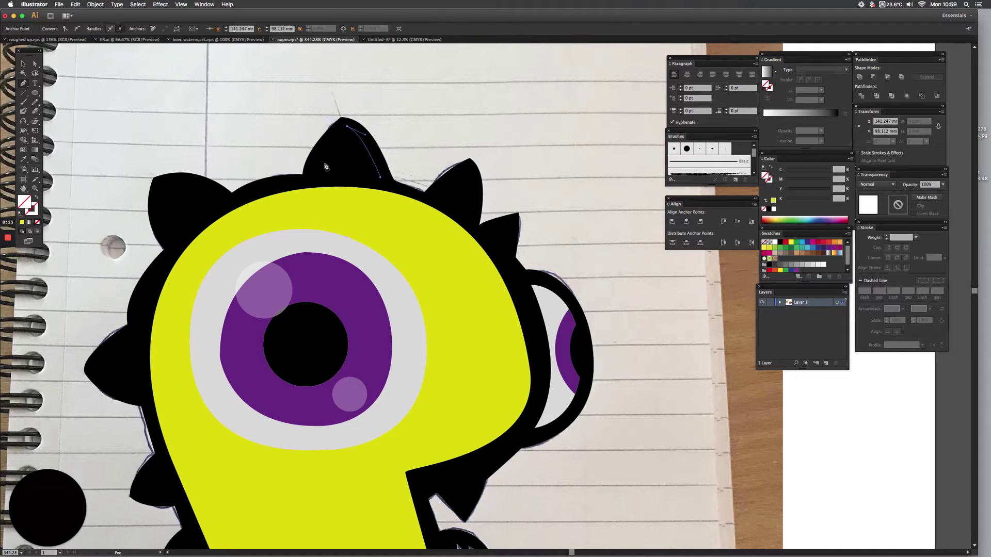
{"action": "left_click_drag", "start_coordinate": [315, 177], "coordinate": [316, 197]}
{"action": "left_click_drag", "start_coordinate": [380, 177], "coordinate": [411, 187]}
- Try cyan, red and green fills on the top spike's inner shape, and undo the fills
{"action": "left_click", "coordinate": [798, 244]}
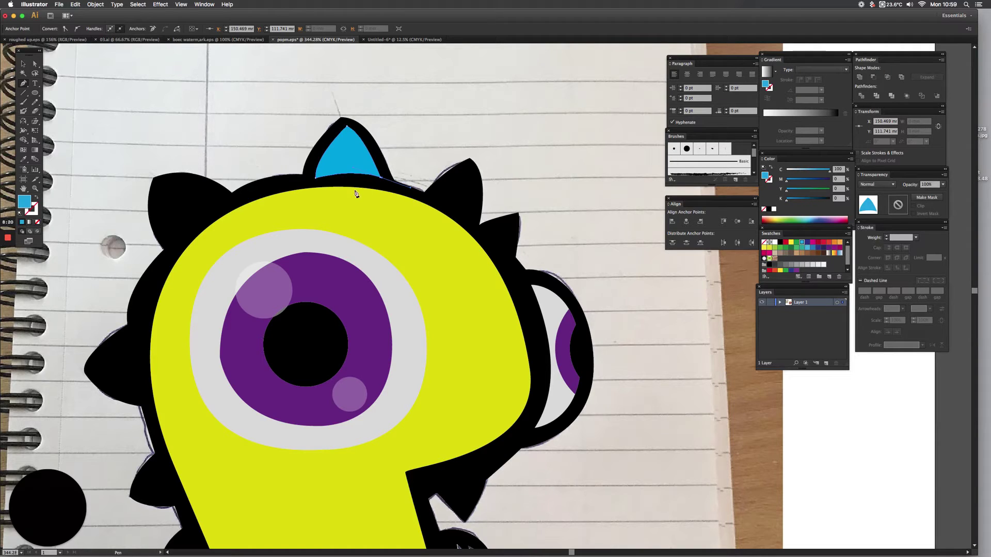
{"action": "left_click", "coordinate": [824, 243]}
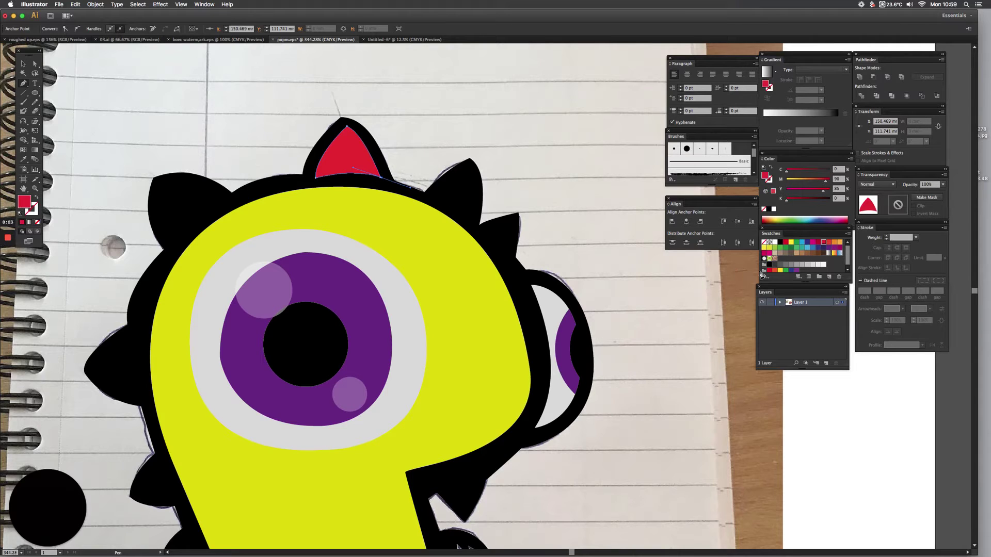
{"action": "left_click", "coordinate": [781, 249]}
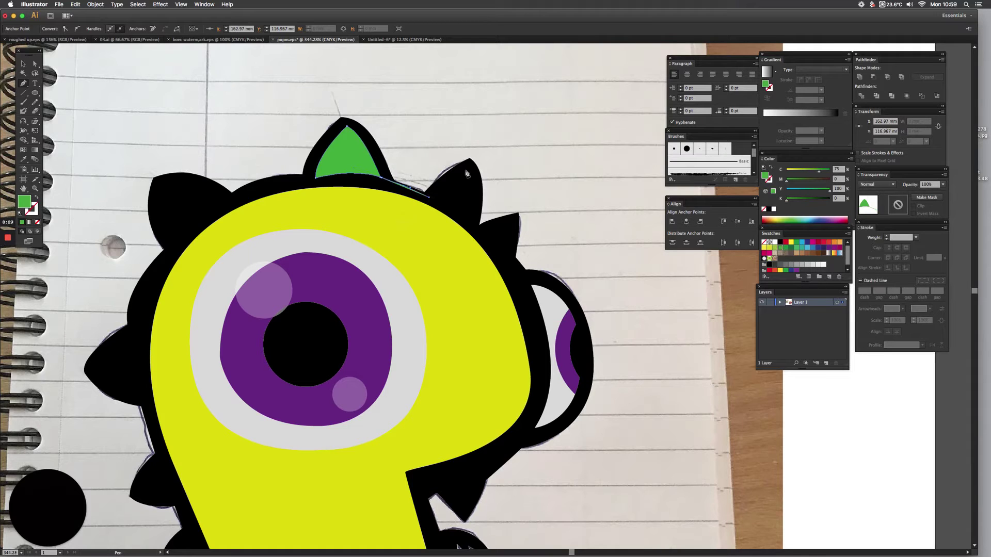
{"action": "key", "text": "v"}
{"action": "left_click", "coordinate": [384, 174]}
{"action": "key", "text": "super+z"}
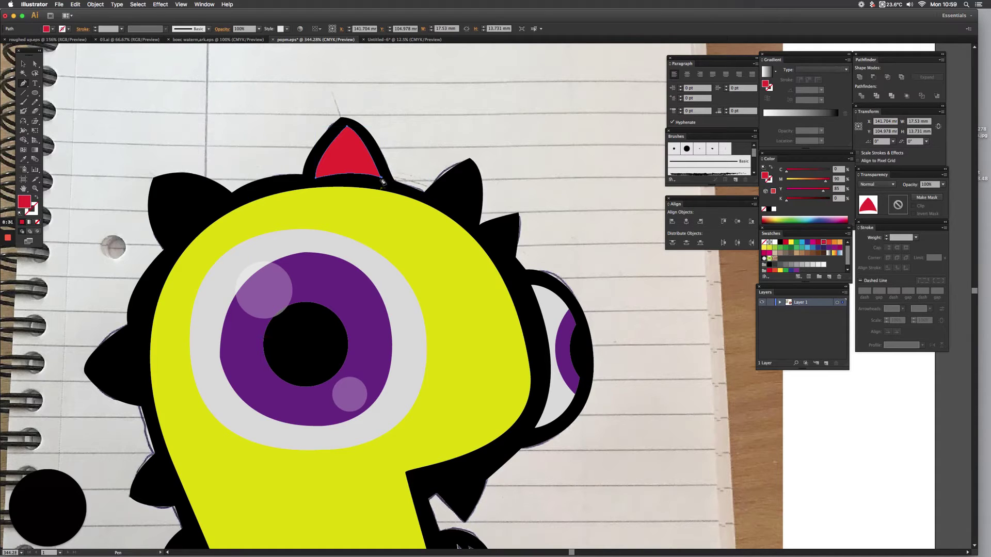
{"action": "key", "text": "super+z"}
{"action": "key", "text": "super+z"}
{"action": "key", "text": "super+z"}
{"action": "key", "text": "super+z"}
{"action": "key", "text": "super+z"}
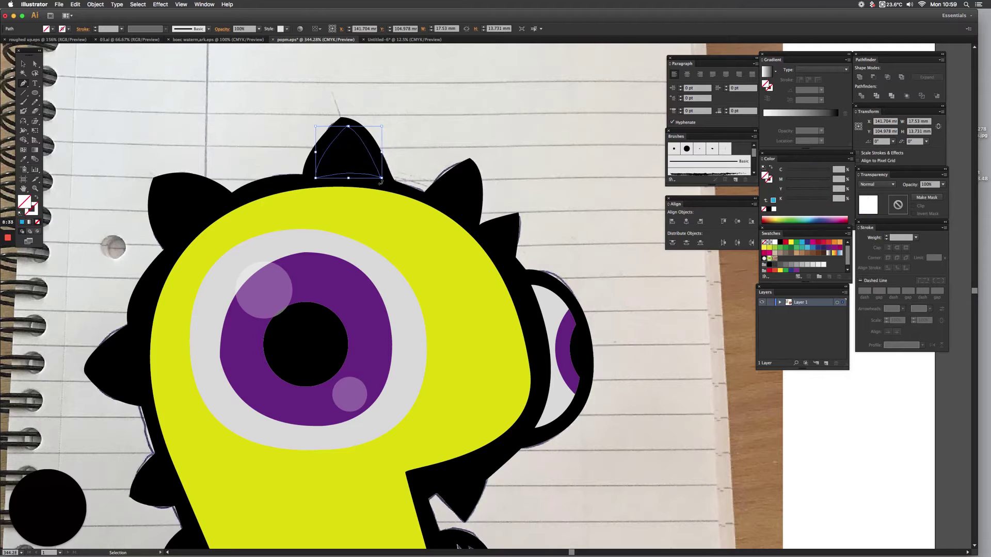
- Draw a closed, unfilled inner shape with the Pen tool inside the larger spike just right of the top one
{"action": "left_click_drag", "start_coordinate": [380, 177], "coordinate": [412, 186]}
{"action": "left_click", "coordinate": [432, 194]}
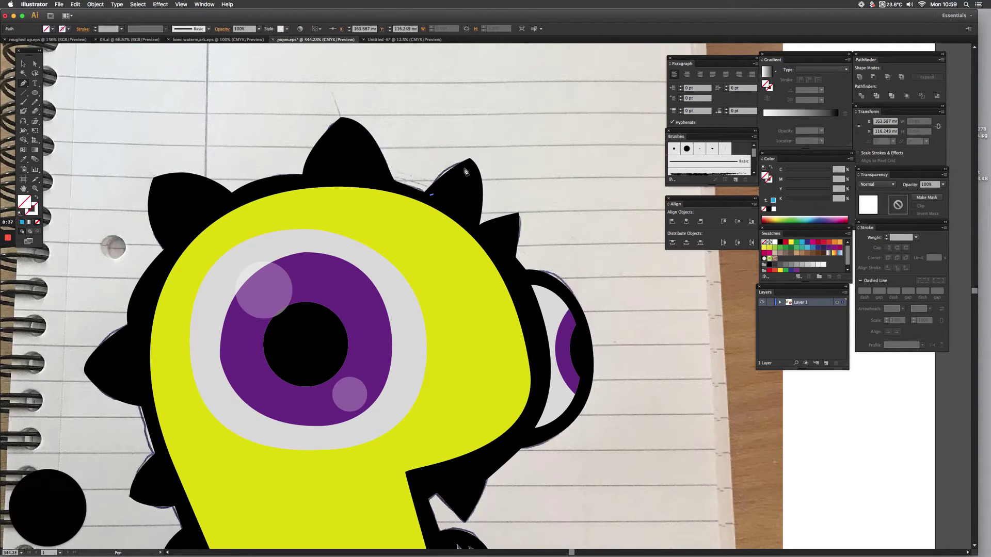
{"action": "left_click_drag", "start_coordinate": [469, 168], "coordinate": [481, 168]}
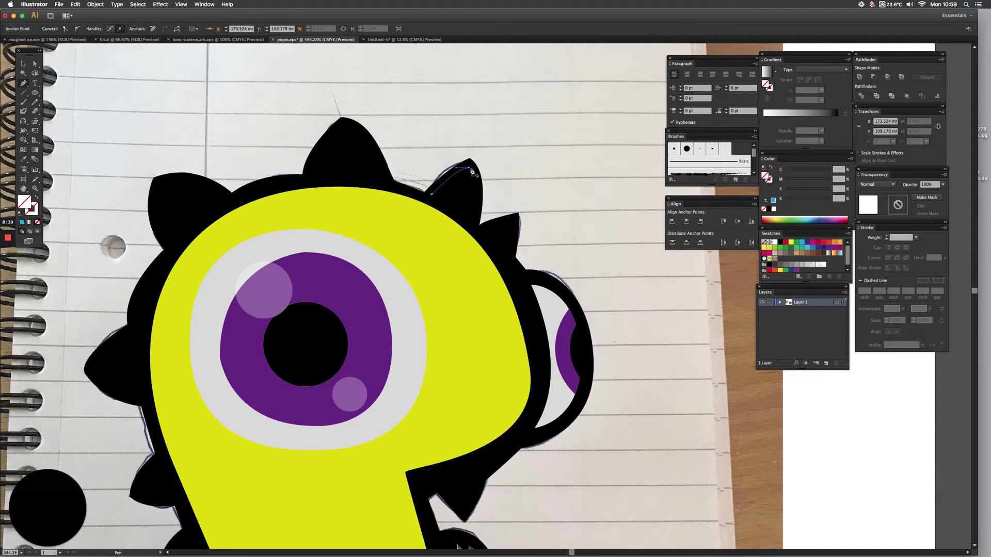
{"action": "left_click_drag", "start_coordinate": [471, 226], "coordinate": [461, 249]}
{"action": "left_click_drag", "start_coordinate": [431, 194], "coordinate": [437, 207]}
- Draw a closed triangular inner shape inside the small spike nearest the second eye
{"action": "left_click", "coordinate": [480, 232]}
{"action": "left_click", "coordinate": [516, 222]}
{"action": "left_click", "coordinate": [505, 254]}
{"action": "left_click", "coordinate": [480, 231]}
- Draw a closed, curved inner shape inside the spike on the upper left of the head
{"action": "left_click", "coordinate": [221, 199]}
{"action": "left_click", "coordinate": [171, 244]}
{"action": "left_click_drag", "start_coordinate": [161, 185], "coordinate": [170, 169]}
{"action": "left_click", "coordinate": [222, 201]}
- Draw a closed inner shape inside the pointed spike on the left side of the head, level with the main eye
{"action": "left_click_drag", "start_coordinate": [422, 135], "coordinate": [426, 131]}
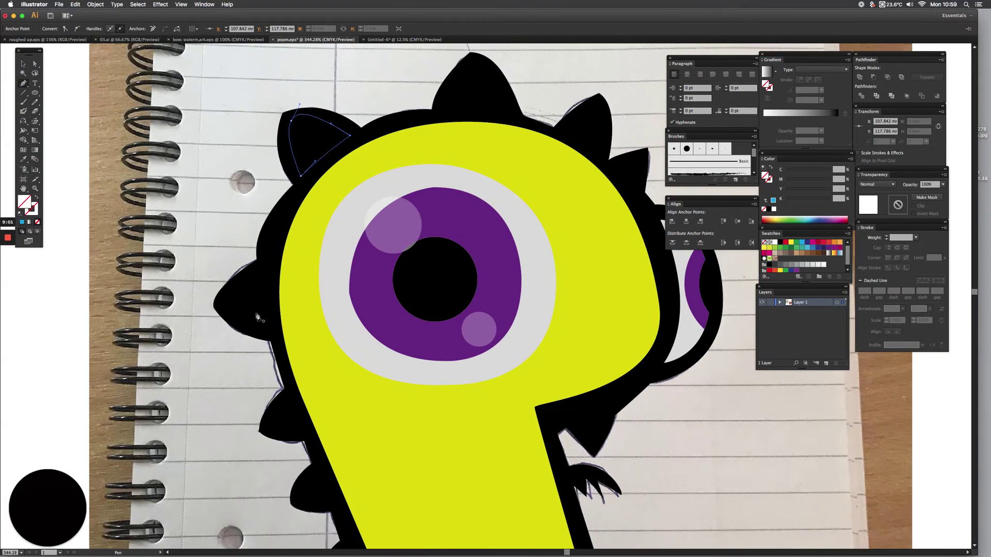
{"action": "left_click", "coordinate": [256, 269]}
{"action": "mouse_move", "coordinate": [262, 335]}
{"action": "left_mouse_down"}
{"action": "mouse_move", "coordinate": [270, 341]}
{"action": "mouse_move", "coordinate": [266, 333]}
{"action": "left_mouse_up"}
{"action": "left_click_drag", "start_coordinate": [223, 305], "coordinate": [218, 295]}
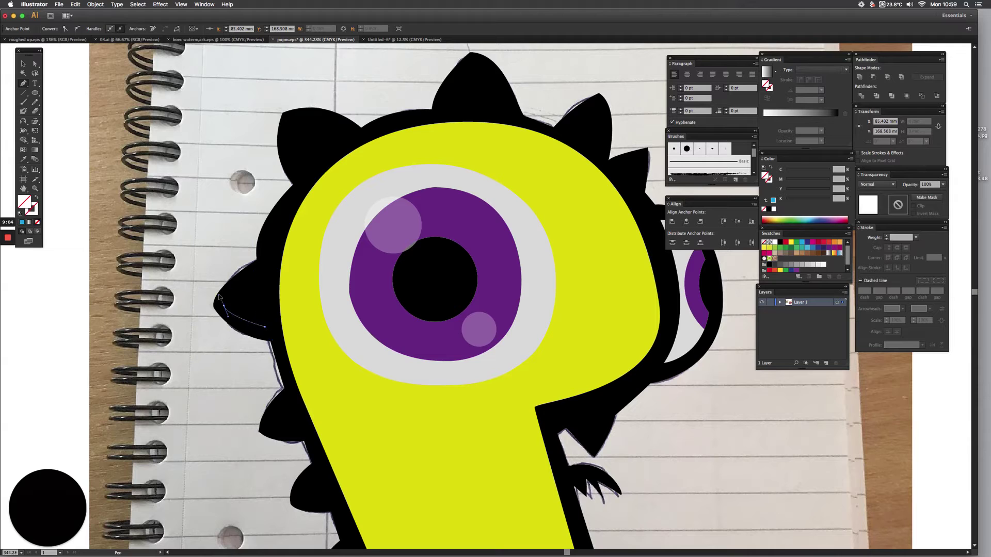
{"action": "left_click", "coordinate": [256, 271]}
- Draw a closed inner shape inside the uppermost of the three small spikes down the monster's back
{"action": "left_click_drag", "start_coordinate": [289, 257], "coordinate": [273, 185]}
{"action": "left_click_drag", "start_coordinate": [263, 470], "coordinate": [270, 327]}
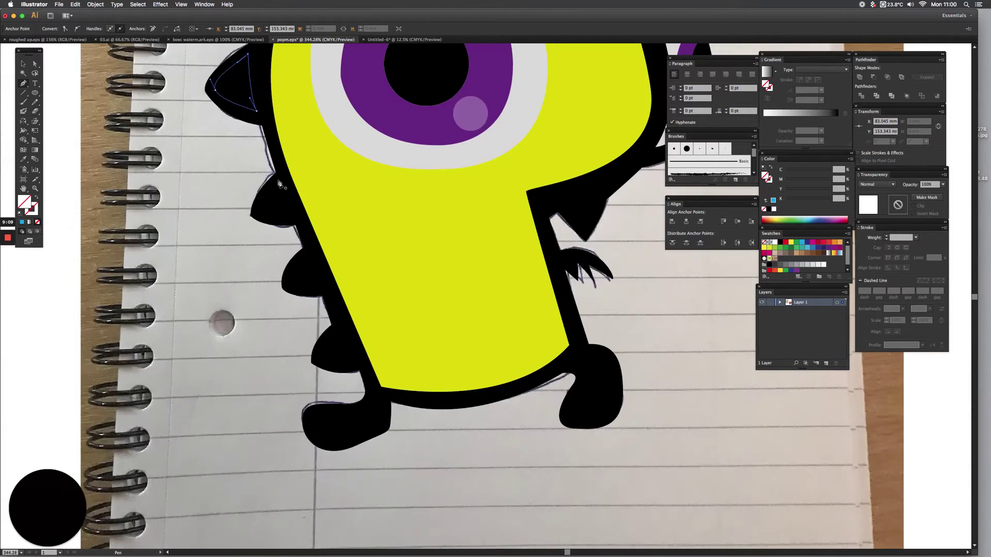
{"action": "left_click", "coordinate": [278, 182]}
{"action": "left_click_drag", "start_coordinate": [259, 213], "coordinate": [294, 217]}
{"action": "left_click", "coordinate": [278, 185]}
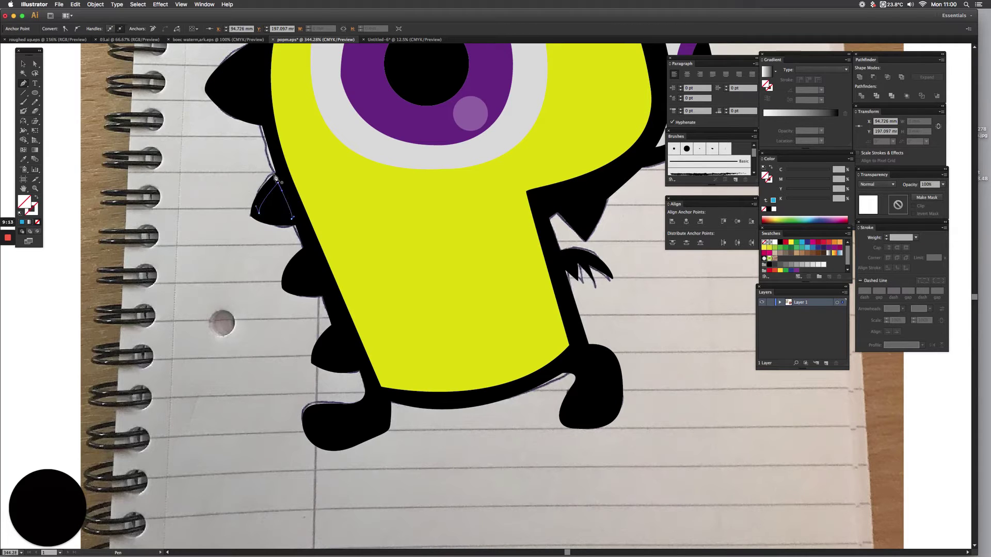
- Draw closed inner shapes inside the two lowest spikes on the monster's back
{"action": "left_click", "coordinate": [304, 256]}
{"action": "left_click", "coordinate": [290, 284]}
{"action": "left_click", "coordinate": [320, 285]}
{"action": "left_click", "coordinate": [305, 259]}
{"action": "left_click", "coordinate": [331, 336]}
{"action": "left_click", "coordinate": [321, 363]}
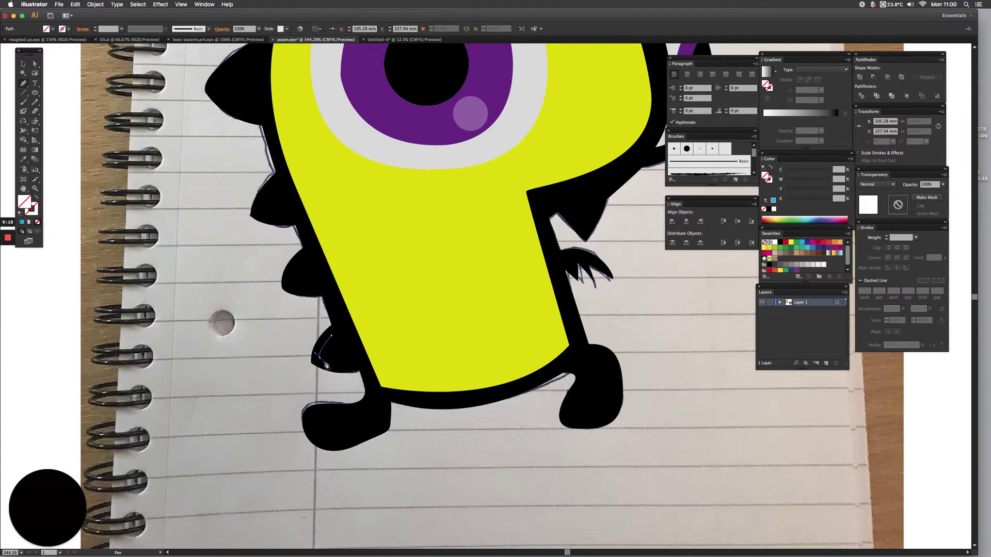
{"action": "left_click", "coordinate": [356, 368]}
{"action": "left_click_drag", "start_coordinate": [334, 338], "coordinate": [349, 340]}
- Select all the spike inner shapes in Outline view, fill them with green (C 75, M 0, Y 100, K 0), and deselect them in Preview
{"action": "left_click", "coordinate": [22, 64]}
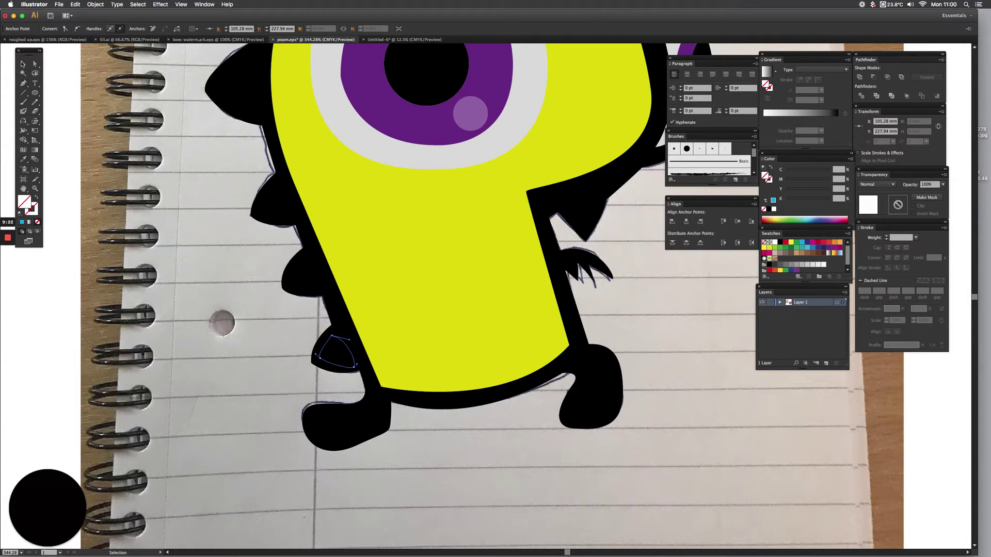
{"action": "key", "text": "super+0"}
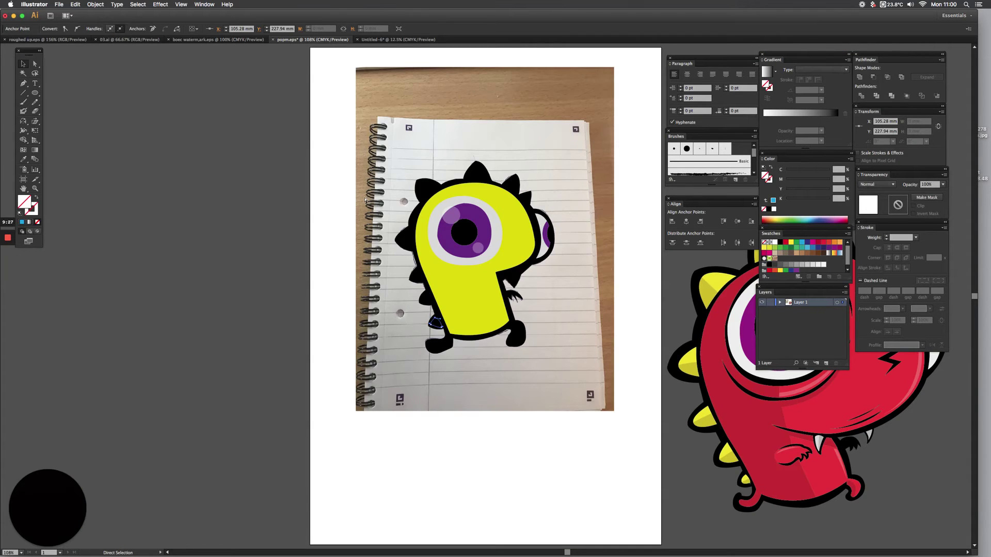
{"action": "key", "text": "super+y"}
{"action": "mouse_move", "coordinate": [380, 150]}
{"action": "left_mouse_down"}
{"action": "mouse_move", "coordinate": [535, 332]}
{"action": "mouse_move", "coordinate": [557, 343]}
{"action": "left_mouse_up"}
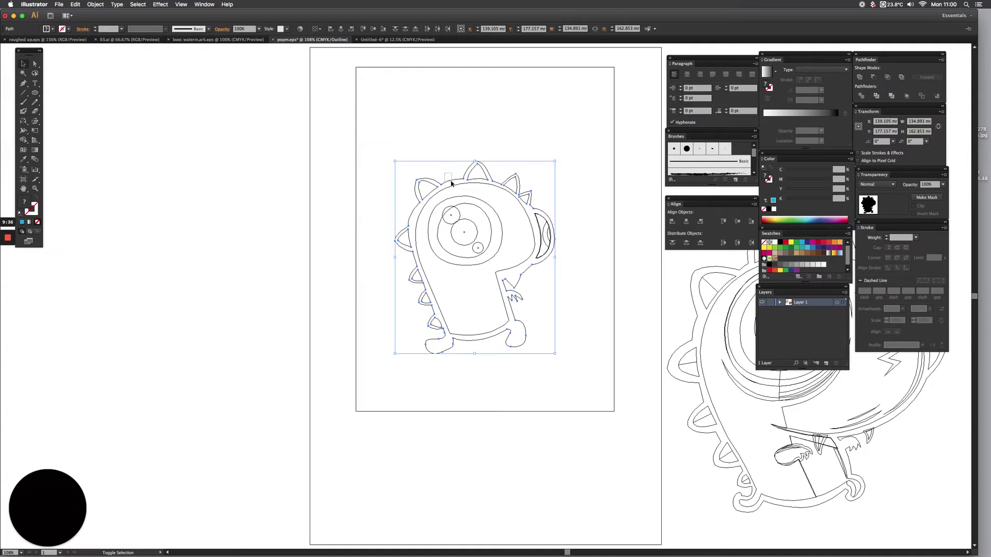
{"action": "left_click", "coordinate": [471, 337], "text": "shift"}
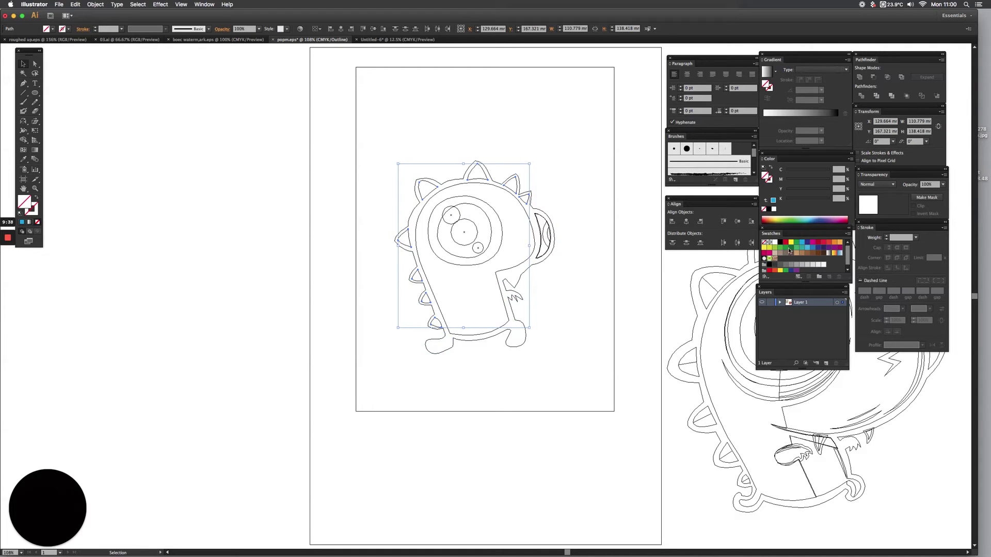
{"action": "left_click", "coordinate": [780, 249]}
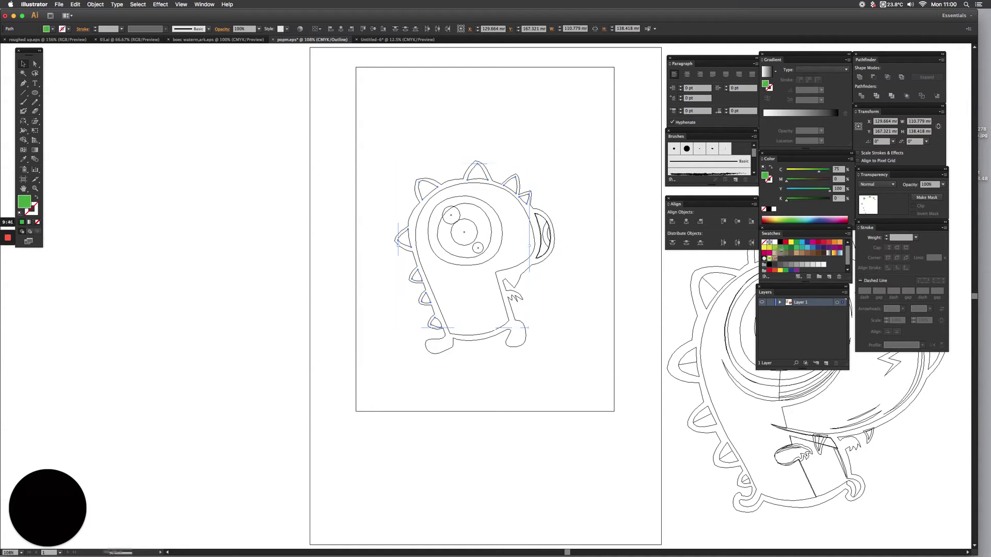
{"action": "key", "text": "super+y"}
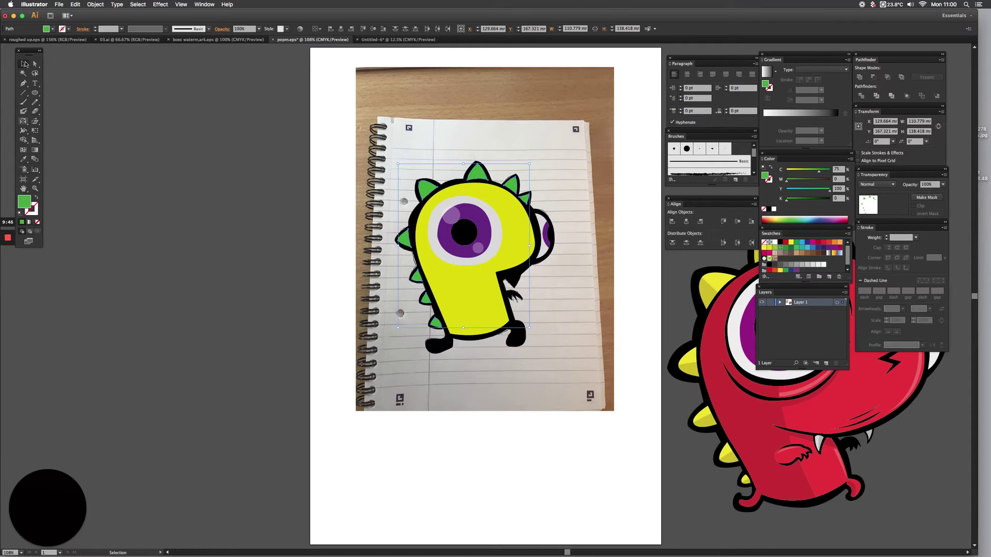
{"action": "left_click", "coordinate": [82, 73]}
- Nudge the black silhouette slightly right and up, deselect it, and lock the notebook sketch photo
{"action": "left_click_drag", "start_coordinate": [326, 225], "coordinate": [185, 203]}
{"action": "left_click_drag", "start_coordinate": [247, 141], "coordinate": [510, 337]}
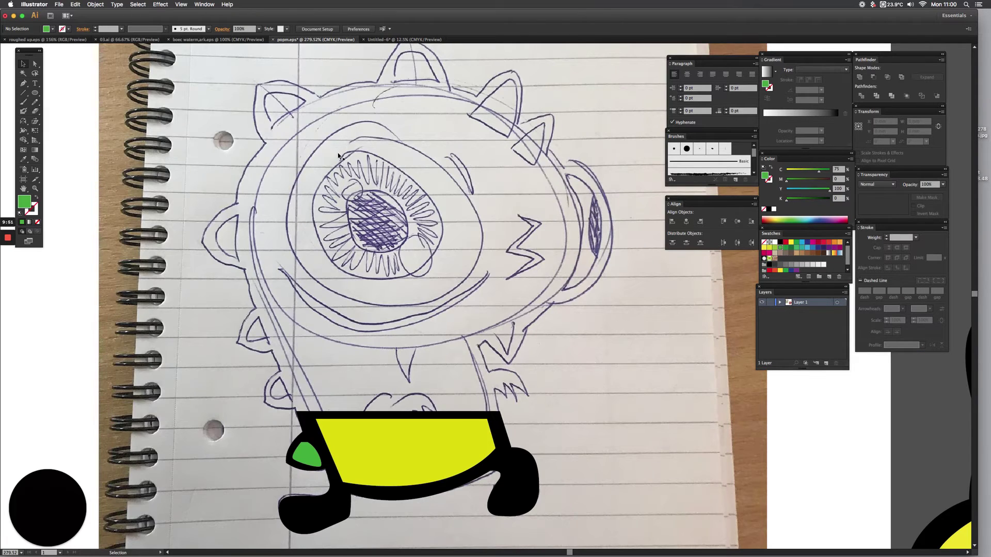
{"action": "left_click", "coordinate": [346, 144]}
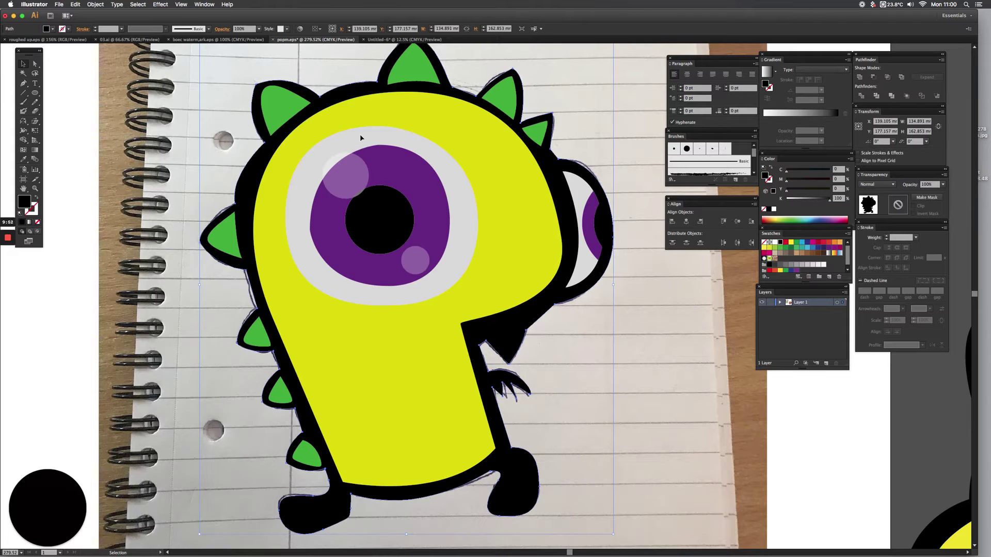
{"action": "left_click_drag", "start_coordinate": [360, 138], "coordinate": [362, 137]}
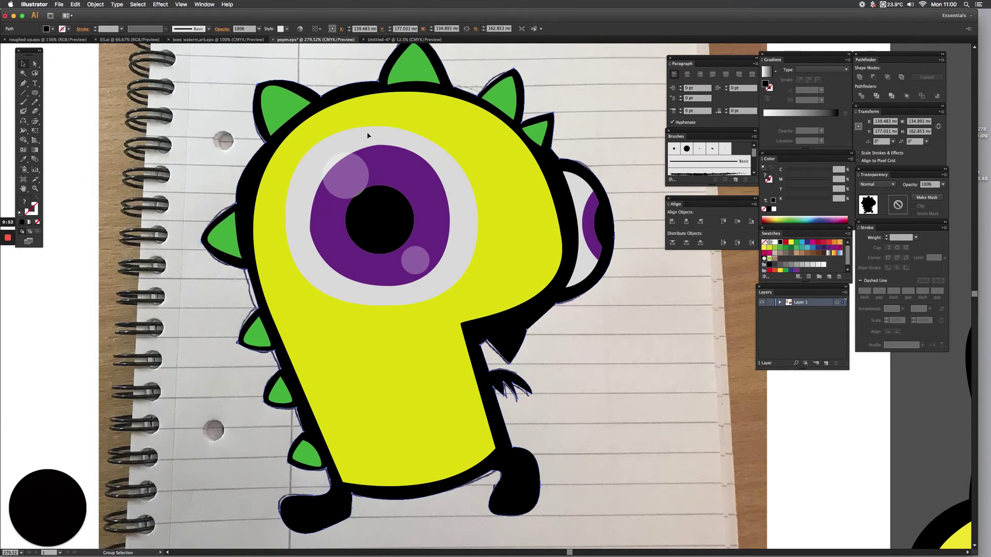
{"action": "left_click", "coordinate": [367, 136], "text": "shift"}
{"action": "left_click", "coordinate": [43, 288]}
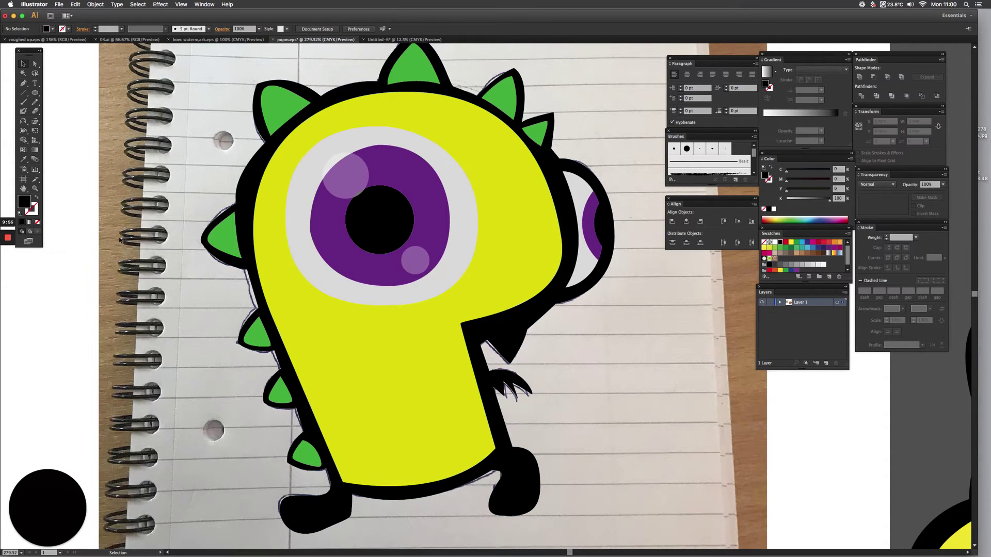
{"action": "left_click", "coordinate": [117, 242]}
{"action": "key", "text": "super+2"}
- Duplicate the light grey shape of the main eye to the left of the head and fill the copy with black
{"action": "left_click", "coordinate": [331, 170]}
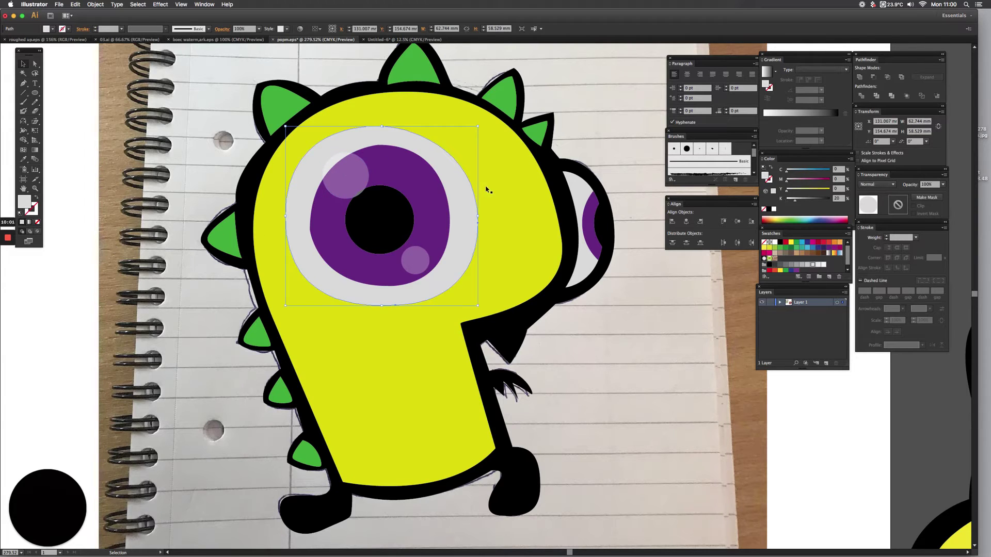
{"action": "left_click_drag", "start_coordinate": [460, 196], "coordinate": [252, 196]}
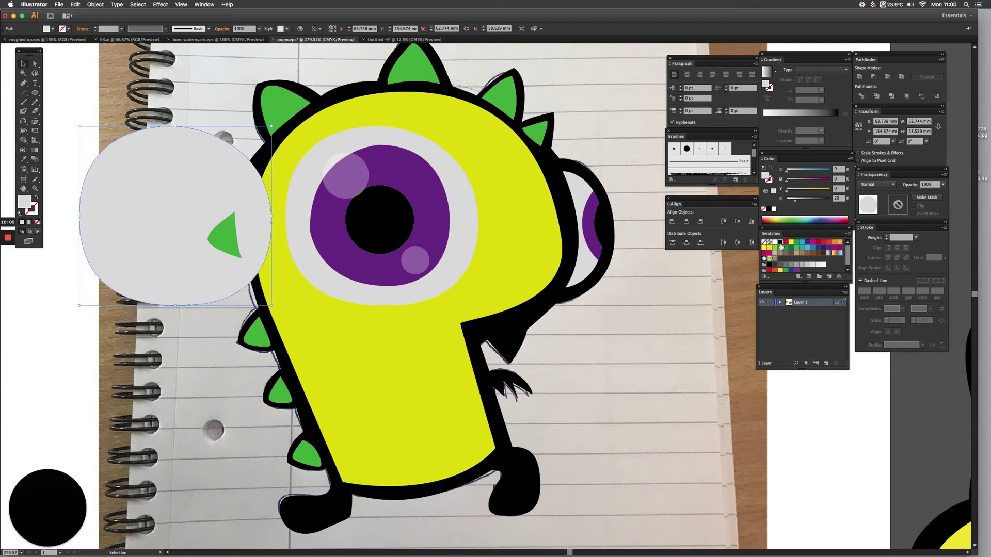
{"action": "left_click", "coordinate": [780, 243]}
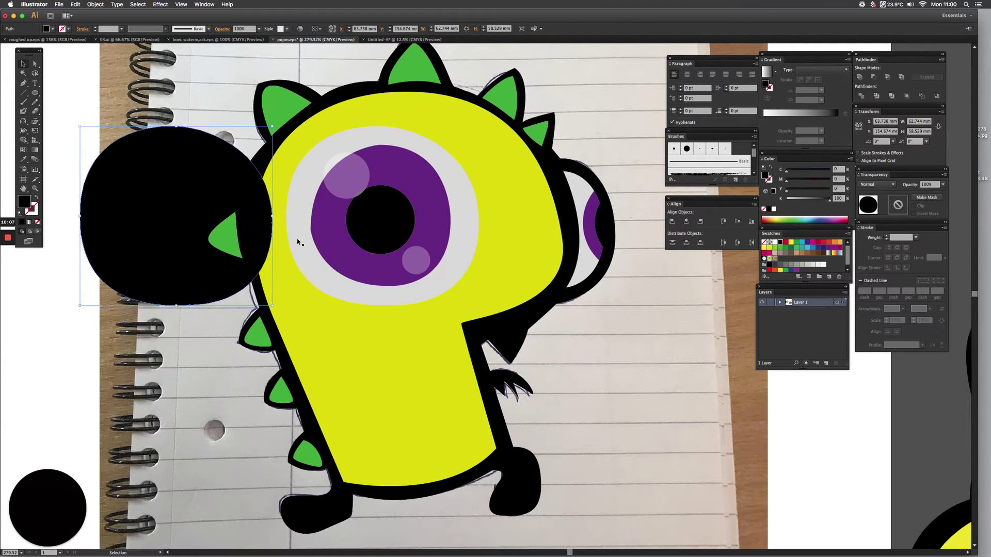
- Give the black eye copy a black stroke with a weight of 5 pt
{"action": "scroll", "coordinate": [297, 242], "scroll_direction": "left", "scroll_amount": 1}
{"action": "left_click_drag", "start_coordinate": [29, 211], "coordinate": [32, 213]}
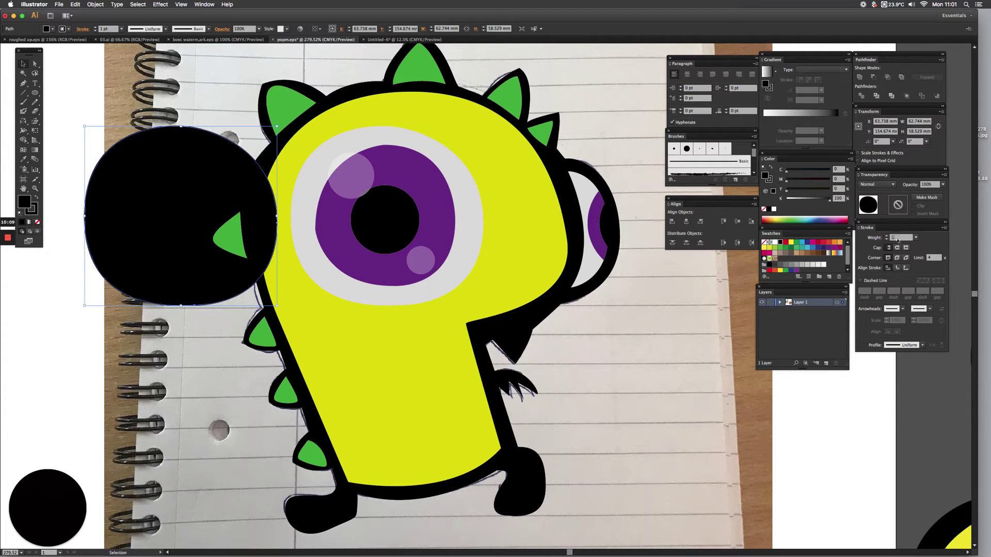
{"action": "scroll", "coordinate": [898, 240], "scroll_direction": "up", "scroll_amount": 3}
- Outline the stroke of the black eye copy and unite it with the fill into one shape
{"action": "left_click", "coordinate": [93, 4]}
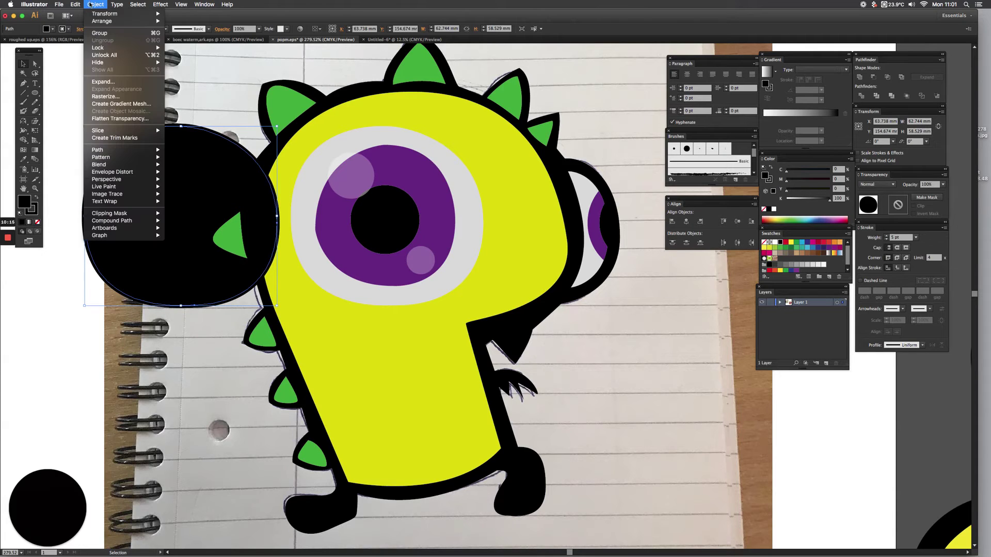
{"action": "mouse_move", "coordinate": [131, 150]}
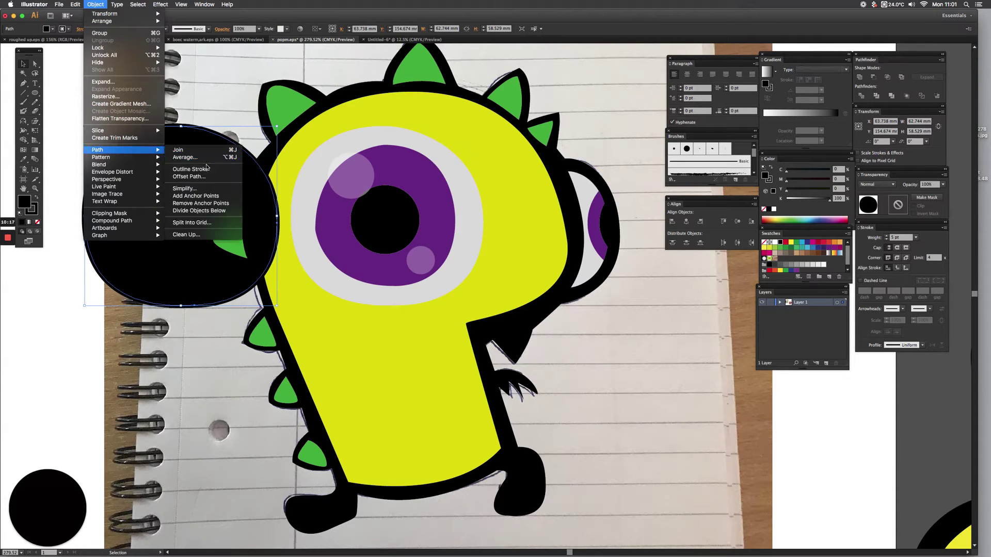
{"action": "left_click", "coordinate": [205, 169]}
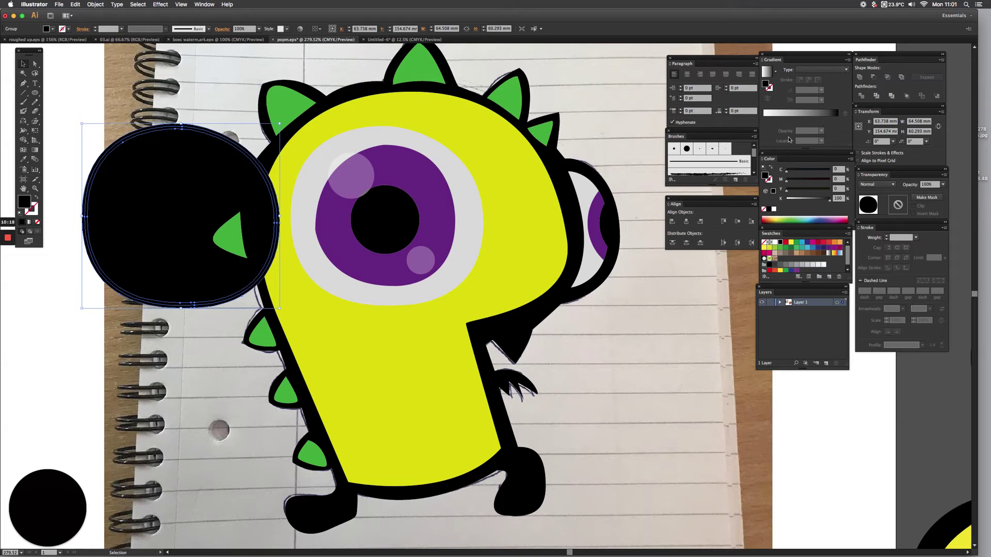
{"action": "left_click", "coordinate": [860, 78]}
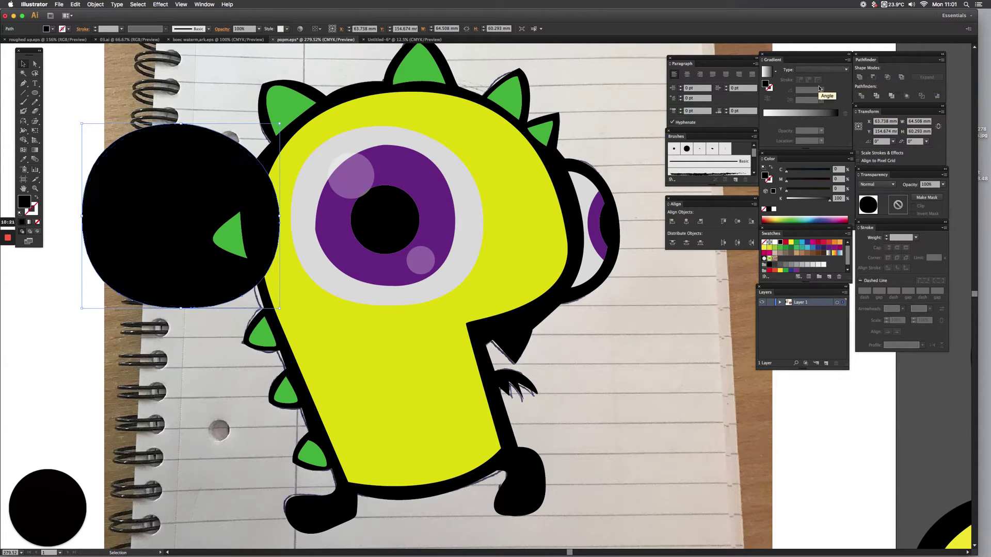
- Group the main eye's two highlights, black pupil, purple iris and light grey shape together
{"action": "left_click", "coordinate": [352, 163]}
{"action": "left_click", "coordinate": [420, 259], "text": "shift"}
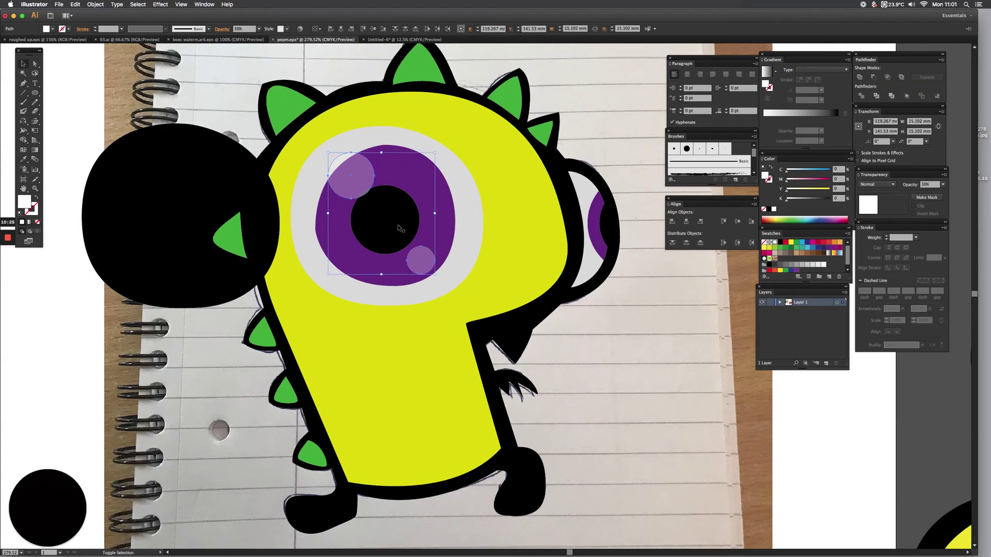
{"action": "left_click", "coordinate": [398, 228], "text": "shift"}
{"action": "left_click", "coordinate": [434, 211], "text": "shift"}
{"action": "left_click", "coordinate": [457, 201], "text": "shift"}
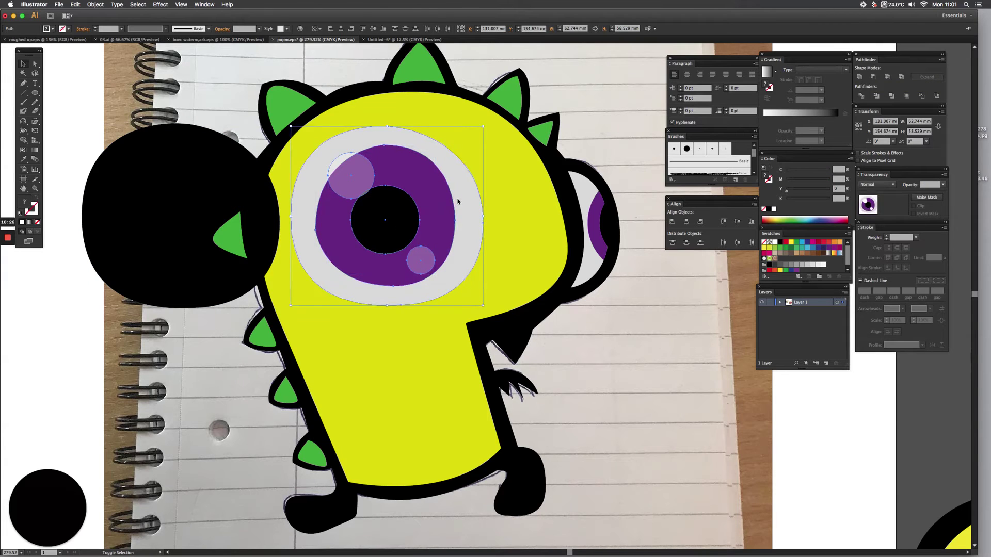
{"action": "key", "text": "super+g"}
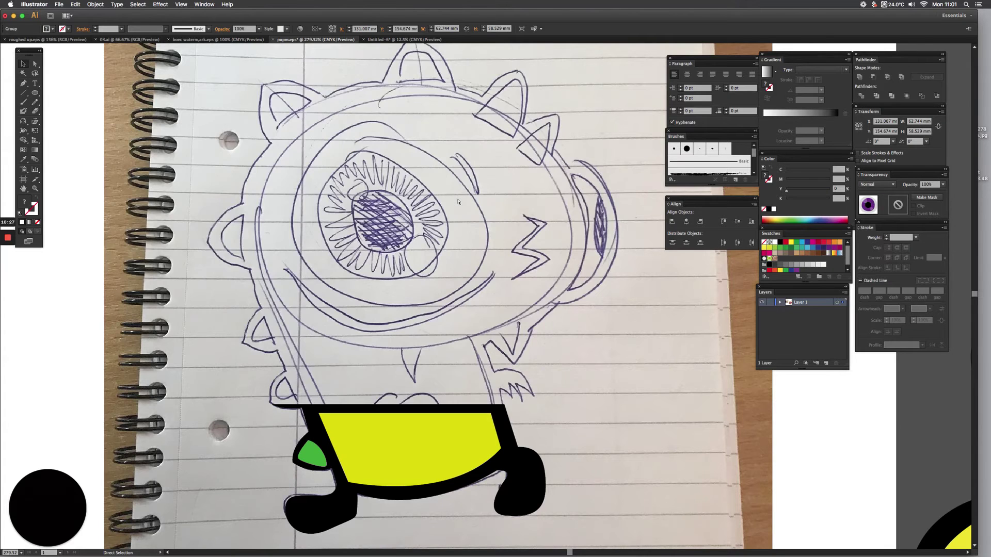
- Move the black eye copy behind the grouped main eye so it forms a thin even outline, and deselect it
{"action": "key", "text": "v"}
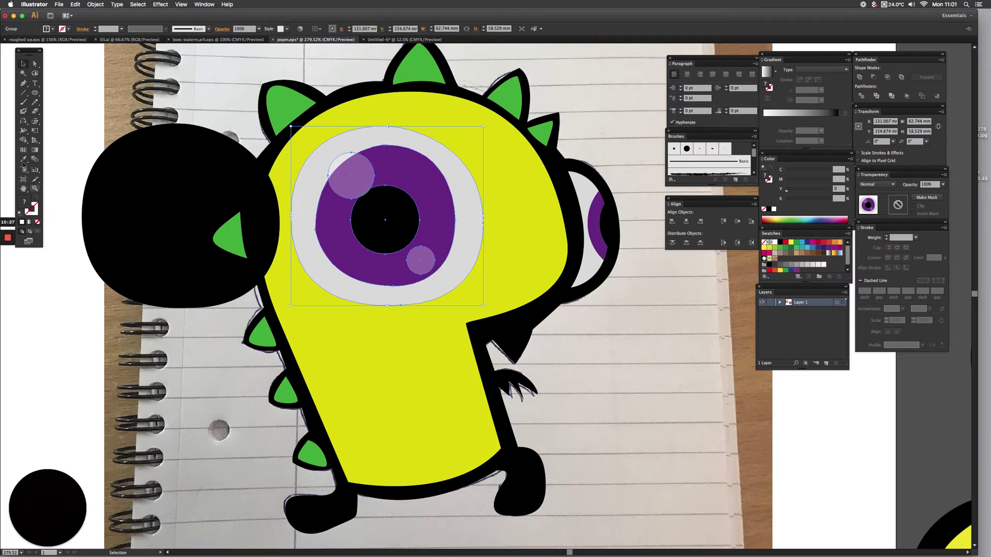
{"action": "left_click_drag", "start_coordinate": [131, 169], "coordinate": [326, 184]}
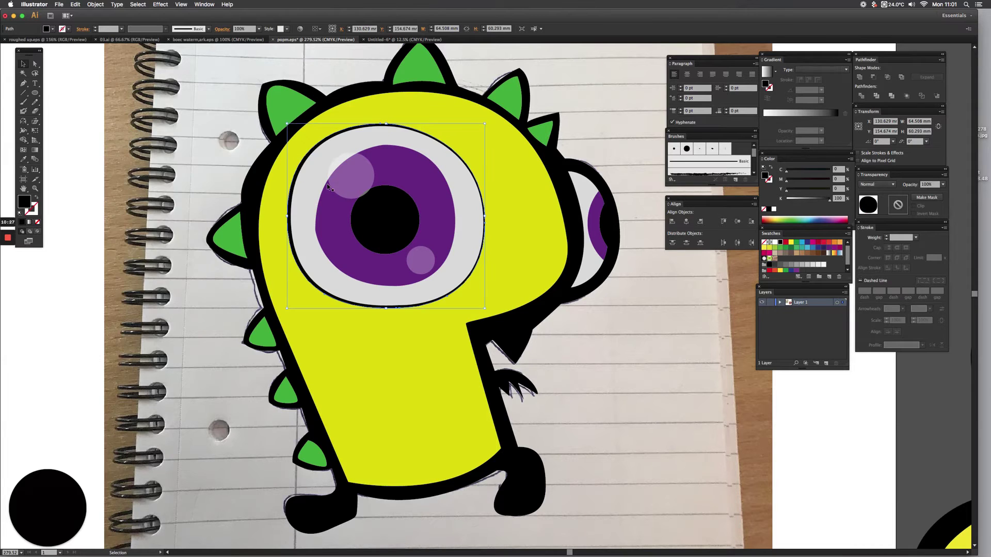
{"action": "left_click", "coordinate": [79, 110]}
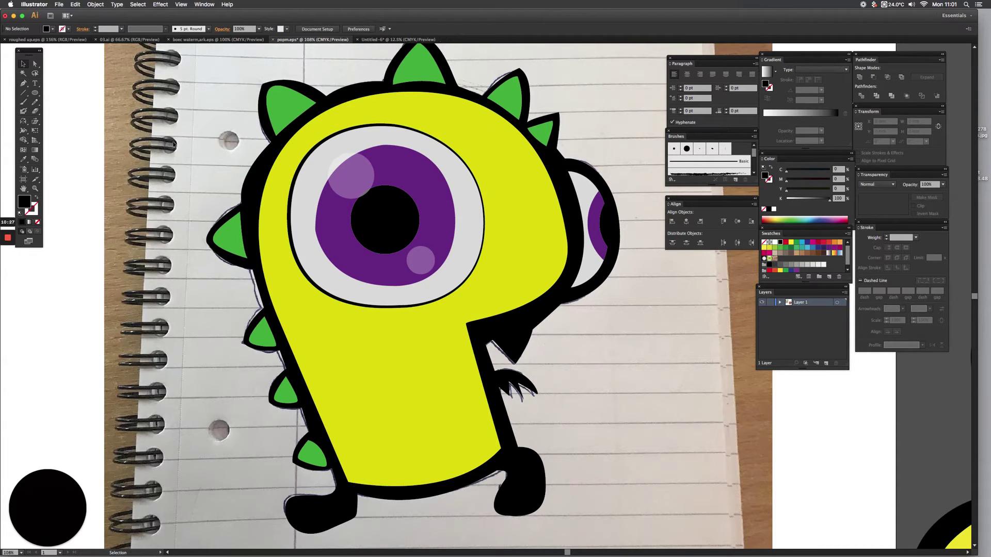
- Draw a thin black zigzag crease with the Pen tool on the yellow head right of the main eye, and reduce its height slightly
{"action": "key", "text": "super+0"}
{"action": "left_click_drag", "start_coordinate": [323, 181], "coordinate": [212, 170]}
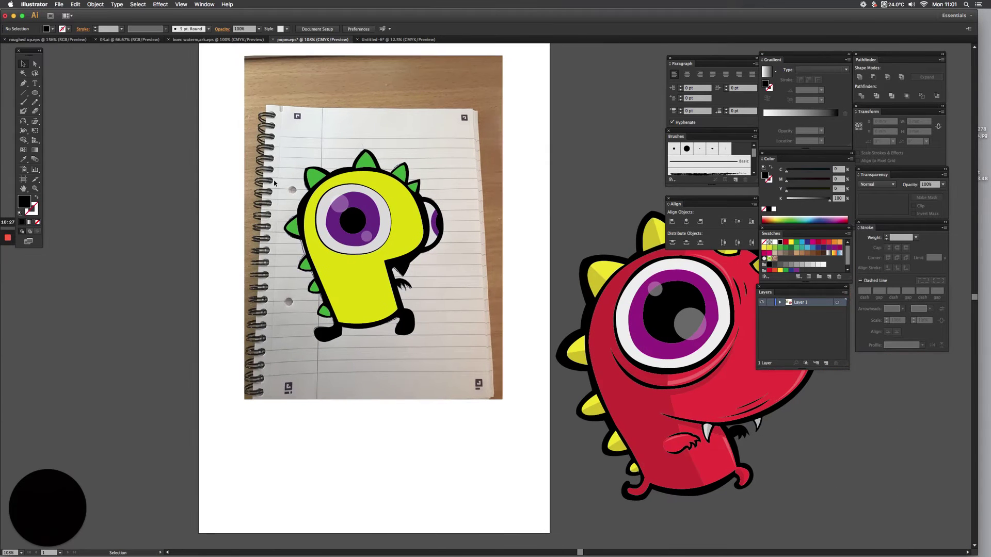
{"action": "key", "text": "super+space"}
{"action": "left_click_drag", "start_coordinate": [349, 158], "coordinate": [485, 279]}
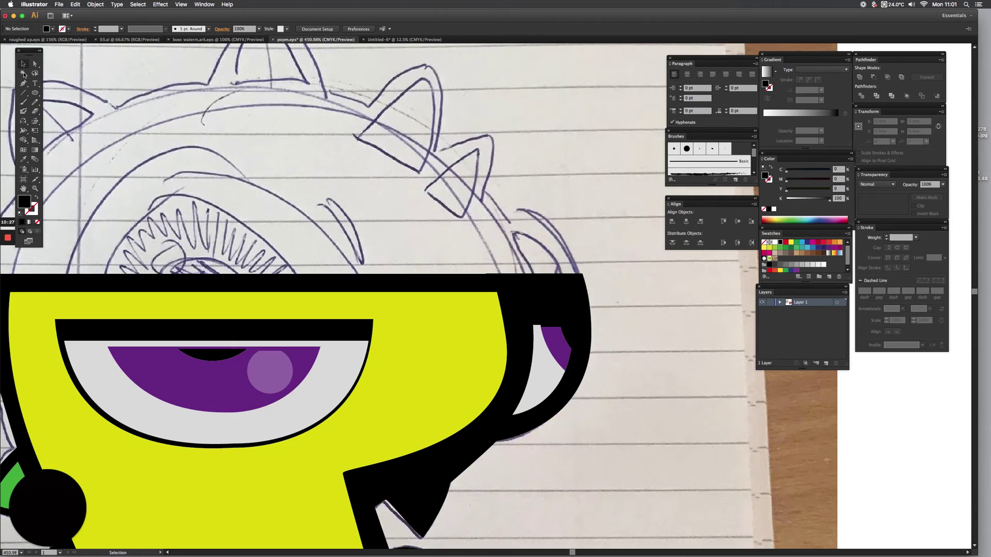
{"action": "key", "text": "p"}
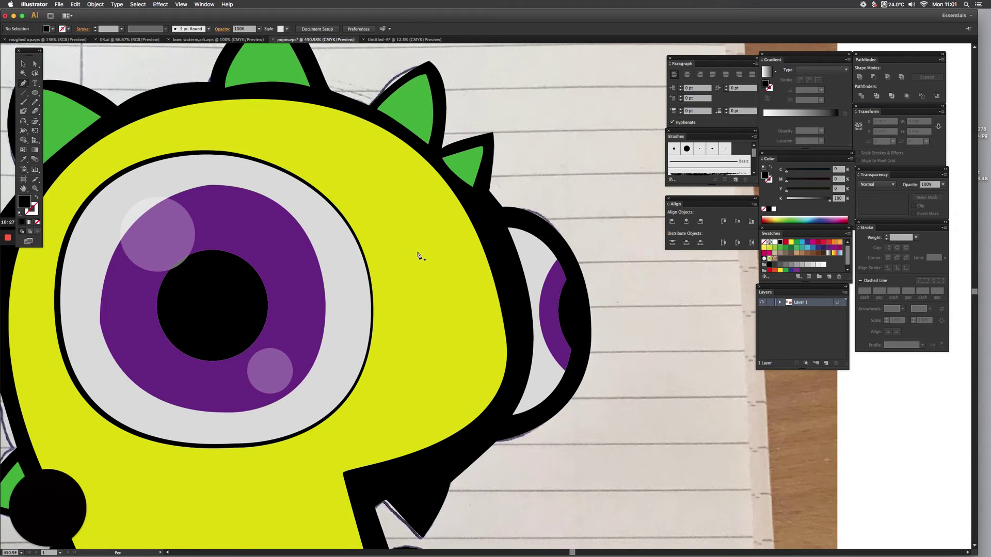
{"action": "left_click", "coordinate": [435, 248]}
{"action": "left_click", "coordinate": [411, 279]}
{"action": "left_click_drag", "start_coordinate": [452, 301], "coordinate": [461, 309]}
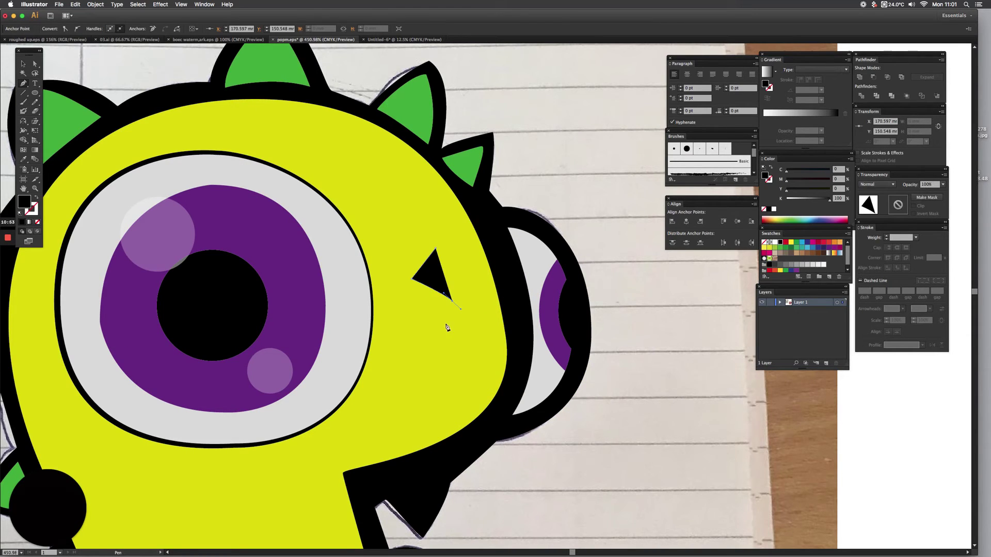
{"action": "left_click", "coordinate": [413, 343]}
{"action": "left_click", "coordinate": [436, 363]}
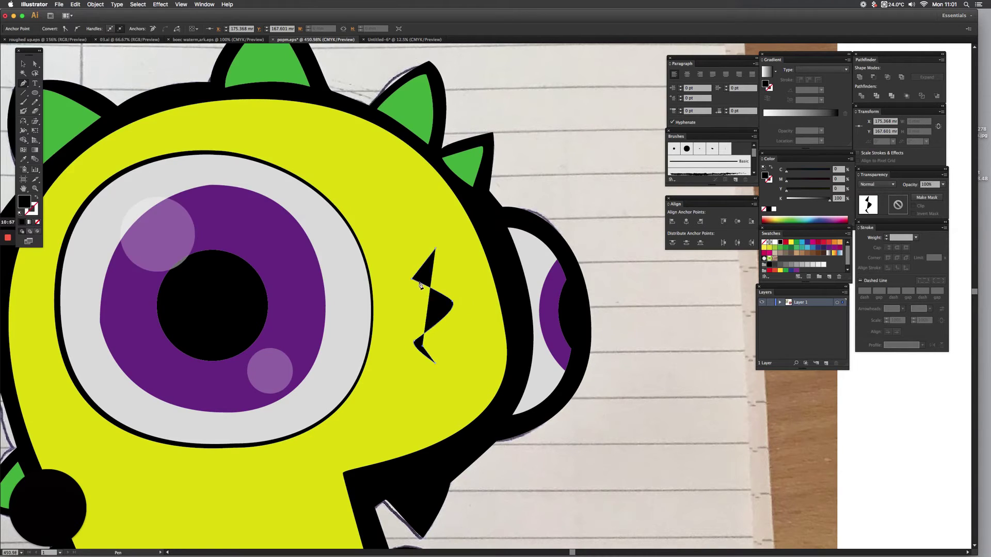
{"action": "left_click_drag", "start_coordinate": [424, 275], "coordinate": [440, 281]}
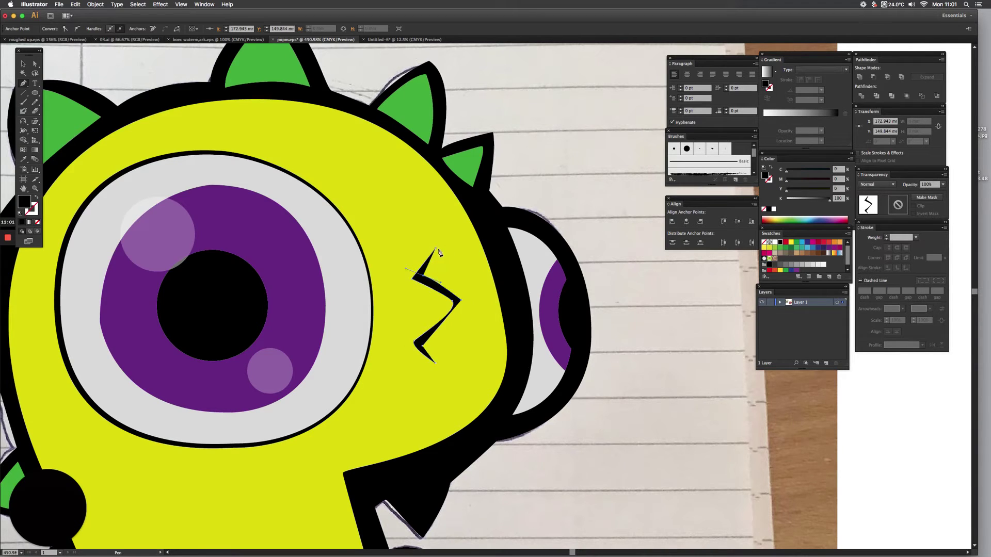
{"action": "left_click", "coordinate": [423, 279]}
{"action": "left_click", "coordinate": [436, 250]}
{"action": "left_click", "coordinate": [22, 66]}
{"action": "left_click_drag", "start_coordinate": [437, 363], "coordinate": [436, 343]}
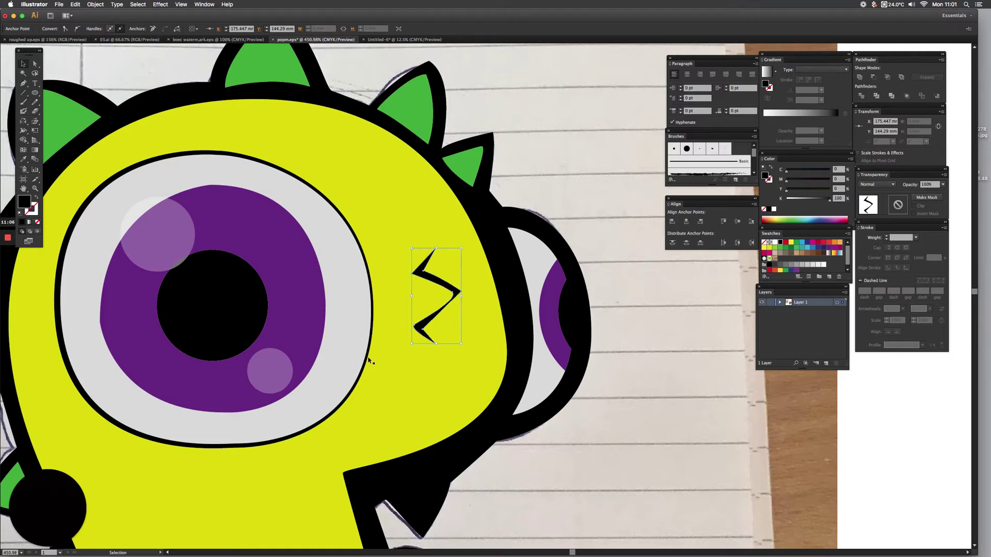
- Draw a tapered black crescent crease with the Pen tool just beneath the main eye, following its lower curve
{"action": "key", "text": "space"}
{"action": "left_click_drag", "start_coordinate": [353, 365], "coordinate": [355, 365]}
{"action": "left_click_drag", "start_coordinate": [366, 255], "coordinate": [466, 175]}
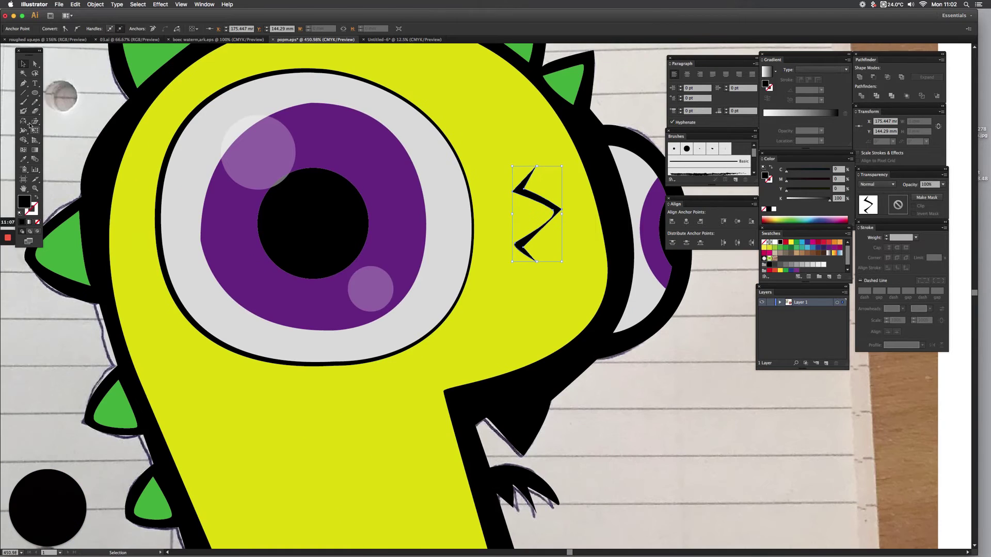
{"action": "left_click", "coordinate": [23, 84]}
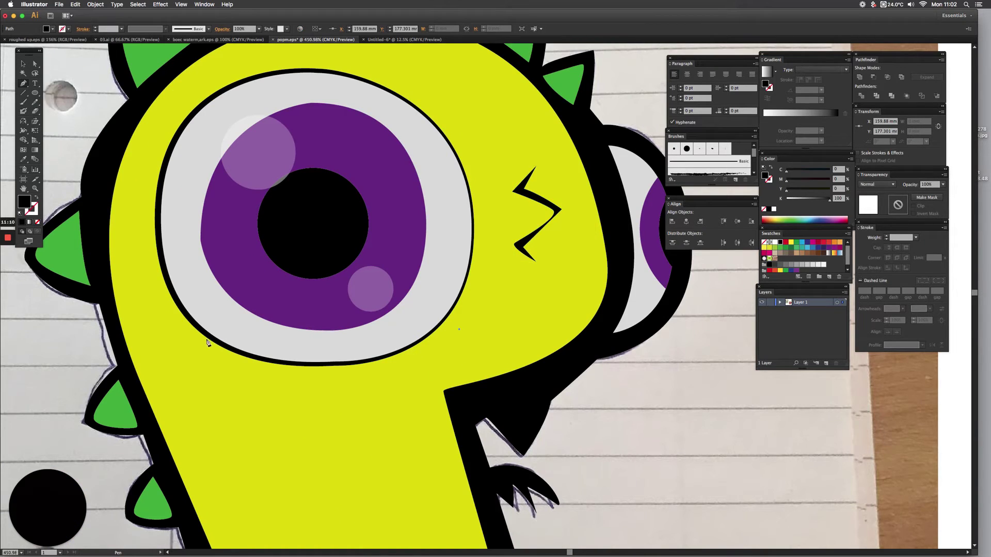
{"action": "left_click_drag", "start_coordinate": [180, 329], "coordinate": [29, 210]}
{"action": "left_click", "coordinate": [181, 333]}
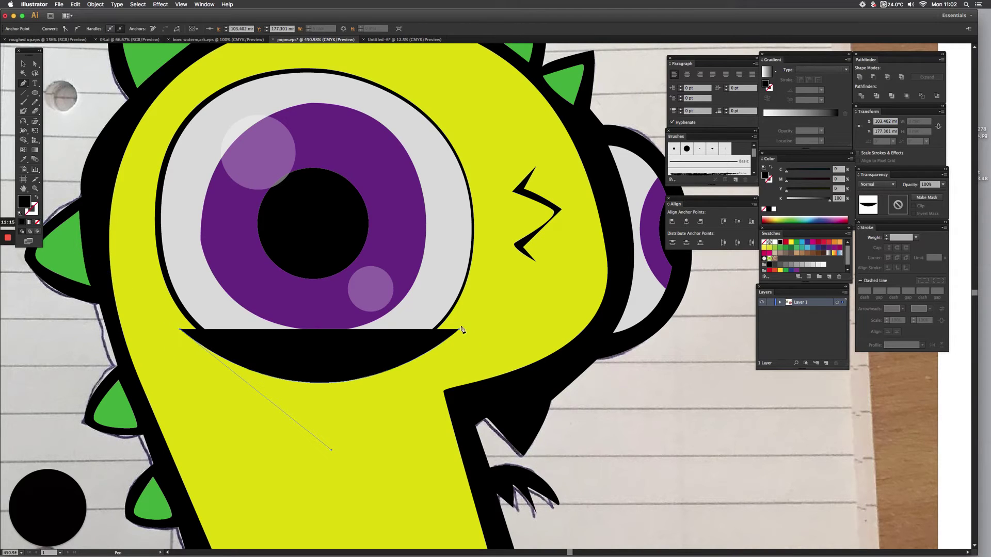
{"action": "left_click_drag", "start_coordinate": [458, 331], "coordinate": [612, 186]}
- Draw a thin tapered black crease curving around the upper right edge of the main eye
{"action": "left_click", "coordinate": [345, 64]}
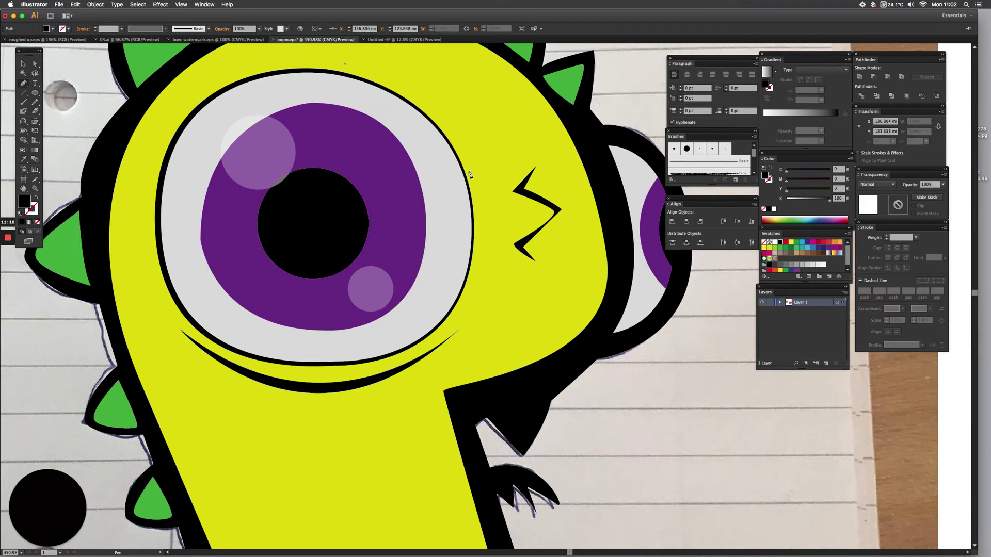
{"action": "left_click_drag", "start_coordinate": [469, 169], "coordinate": [489, 255]}
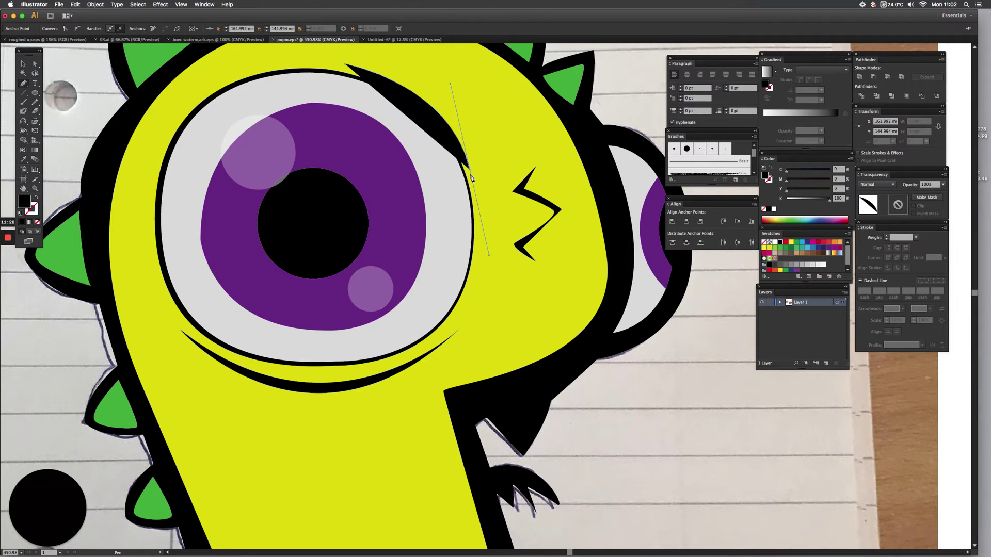
{"action": "left_click", "coordinate": [469, 171]}
{"action": "left_click_drag", "start_coordinate": [346, 64], "coordinate": [208, 84]}
- Draw a tapered black mouth line with the Pen tool, extending the head's lower outline into the yellow body, and deselect it
{"action": "left_click_drag", "start_coordinate": [370, 273], "coordinate": [401, 201]}
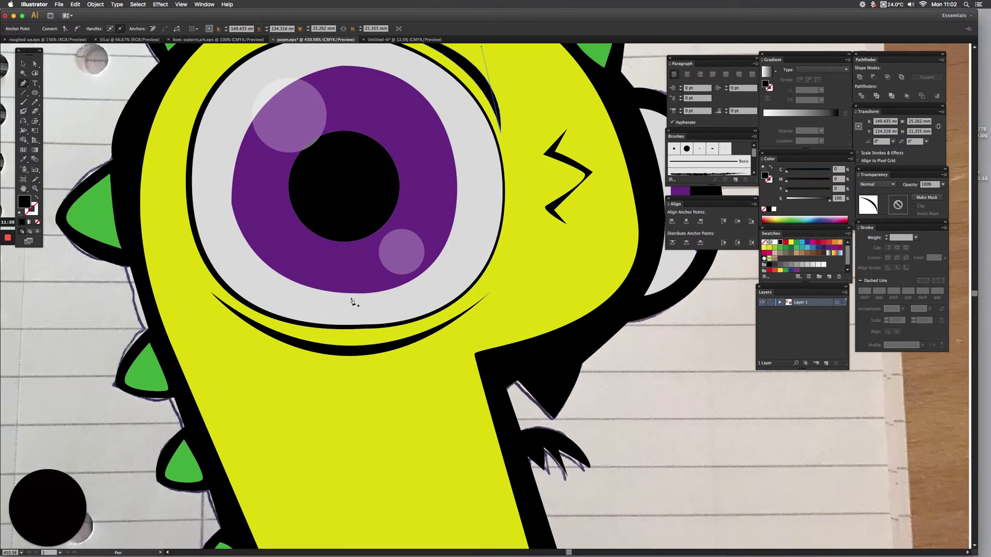
{"action": "key", "text": "super+0"}
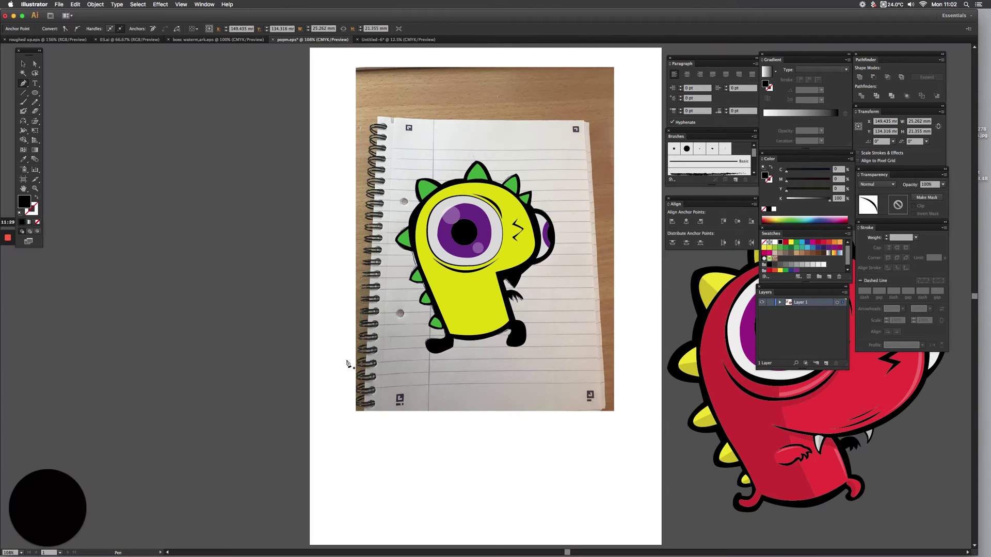
{"action": "key", "text": "space"}
{"action": "left_click_drag", "start_coordinate": [427, 366], "coordinate": [267, 339]}
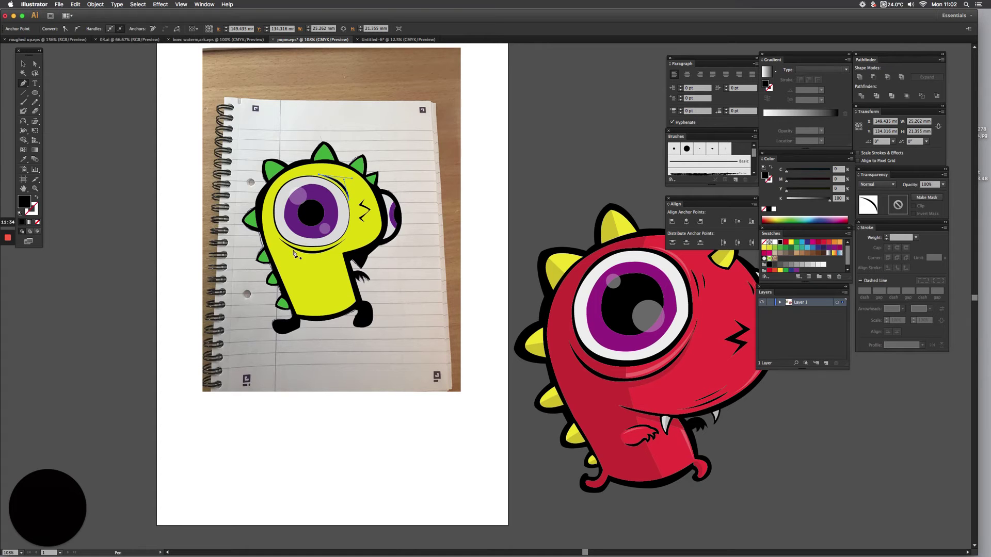
{"action": "left_click_drag", "start_coordinate": [178, 207], "coordinate": [421, 334]}
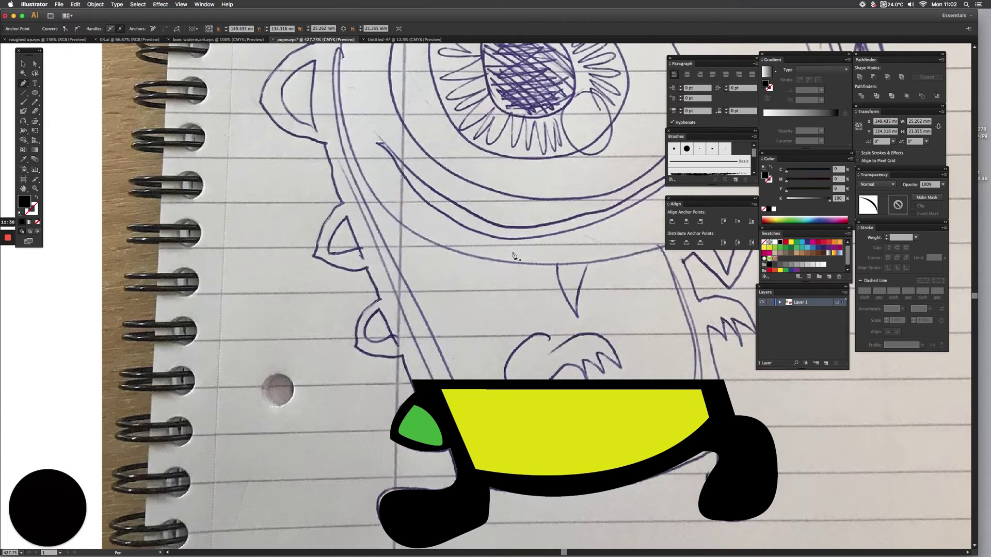
{"action": "left_click_drag", "start_coordinate": [543, 279], "coordinate": [457, 298]}
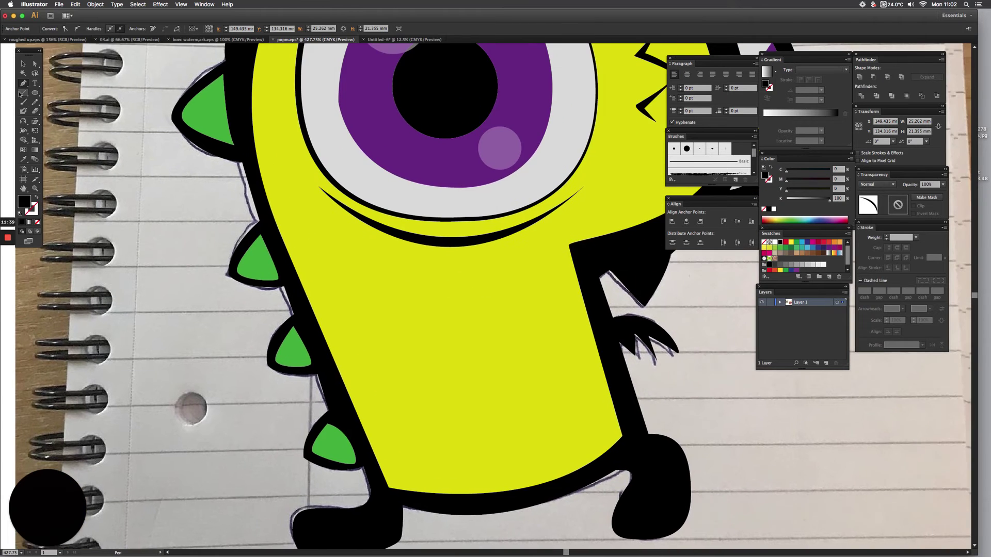
{"action": "left_click", "coordinate": [577, 245]}
{"action": "left_click_drag", "start_coordinate": [475, 255], "coordinate": [419, 254]}
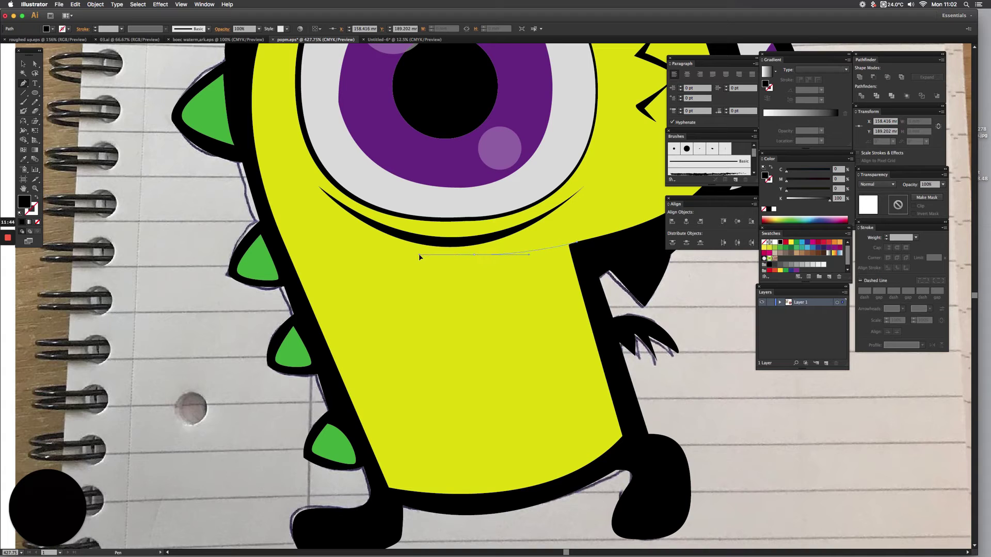
{"action": "left_click", "coordinate": [475, 255]}
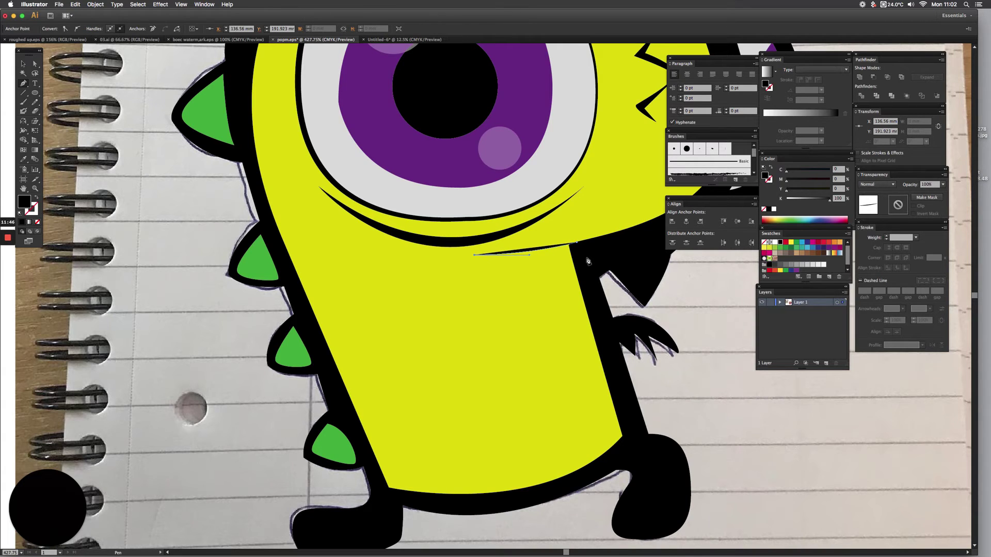
{"action": "left_click_drag", "start_coordinate": [584, 258], "coordinate": [645, 243]}
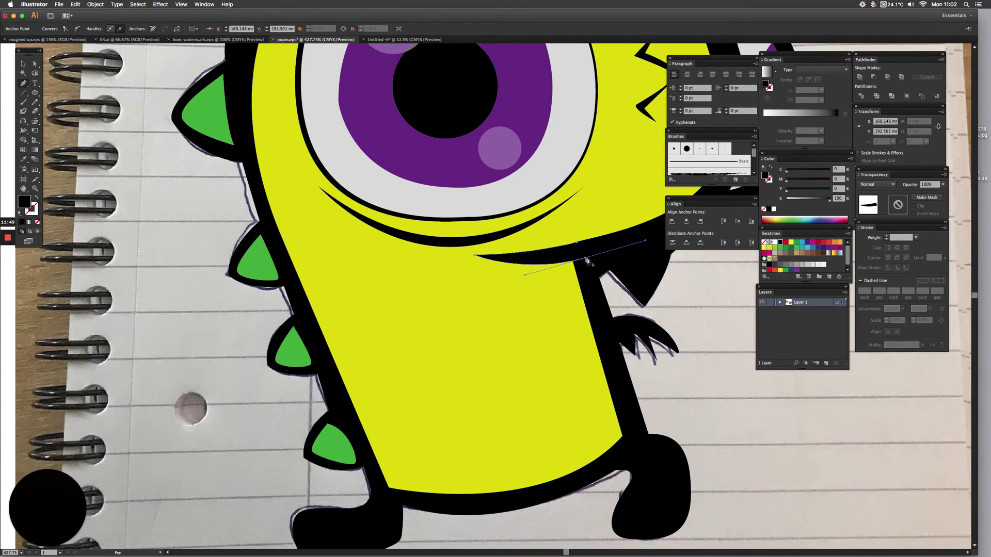
{"action": "left_click", "coordinate": [586, 259]}
{"action": "left_click", "coordinate": [578, 243]}
{"action": "left_click", "coordinate": [23, 64]}
{"action": "left_click", "coordinate": [411, 256]}
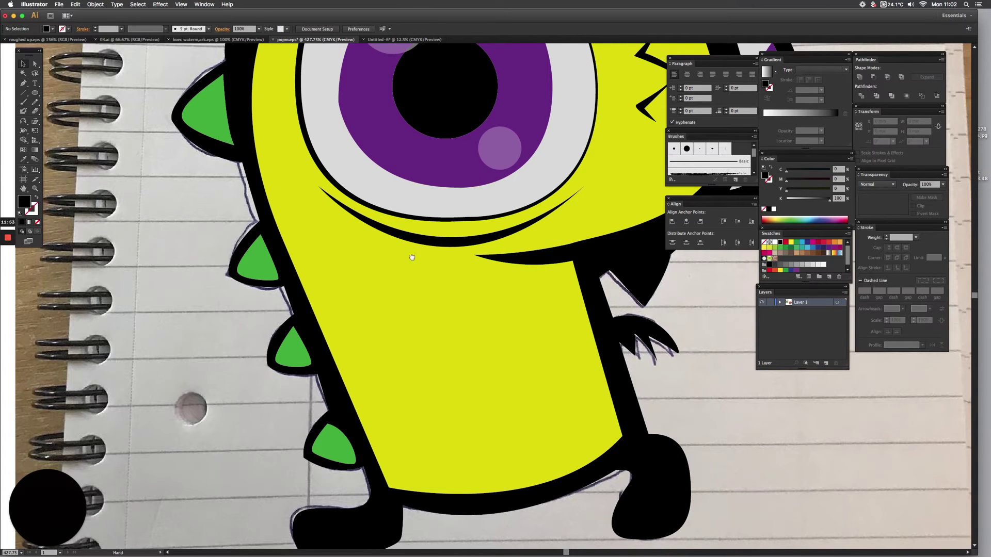
- Draw a triangle inside the black tooth at the right of the mouth and fill it with 20% black light grey
{"action": "left_click_drag", "start_coordinate": [286, 257], "coordinate": [16, 259]}
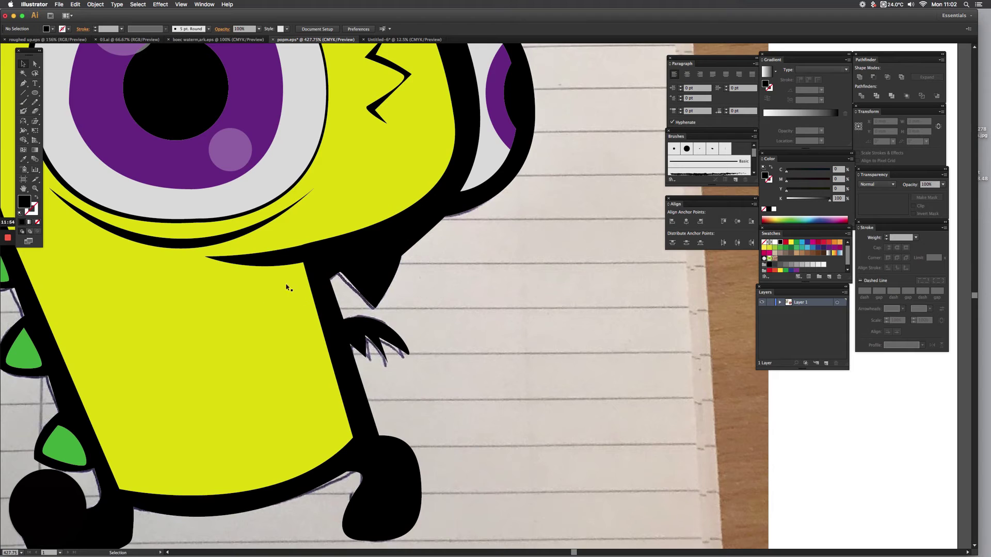
{"action": "left_click", "coordinate": [22, 83]}
{"action": "left_click", "coordinate": [395, 251]}
{"action": "left_click_drag", "start_coordinate": [345, 266], "coordinate": [331, 268]}
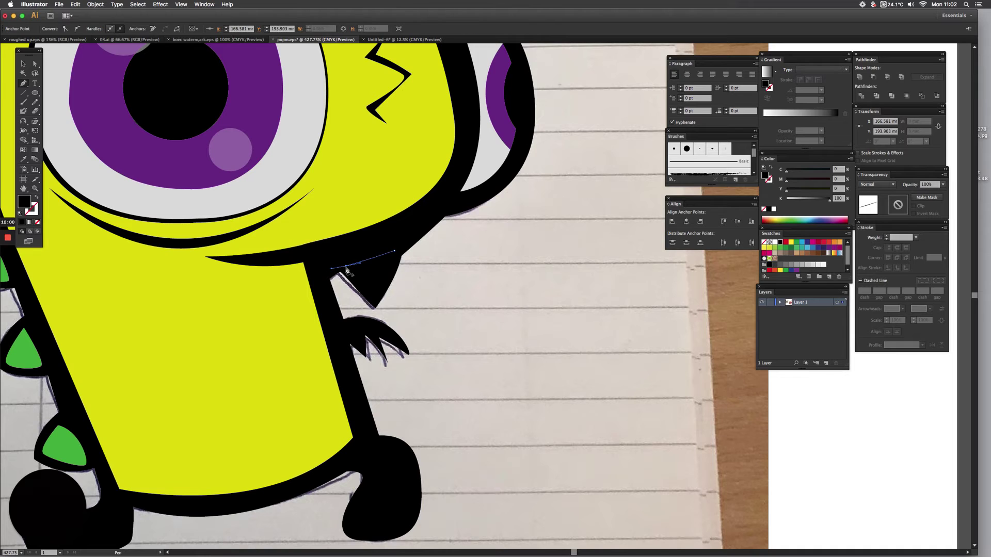
{"action": "left_click", "coordinate": [346, 266]}
{"action": "left_click", "coordinate": [370, 295]}
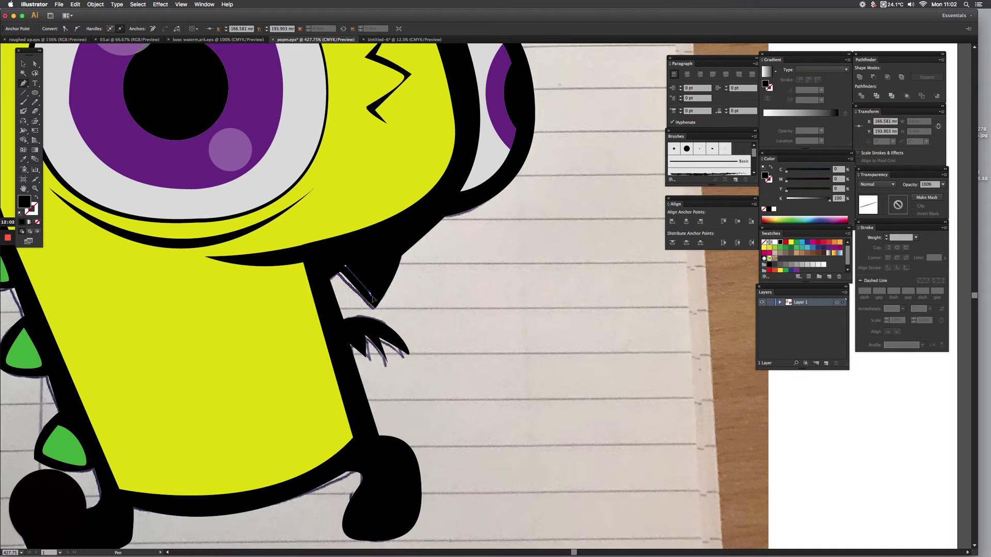
{"action": "left_click", "coordinate": [395, 253]}
{"action": "left_click", "coordinate": [812, 265]}
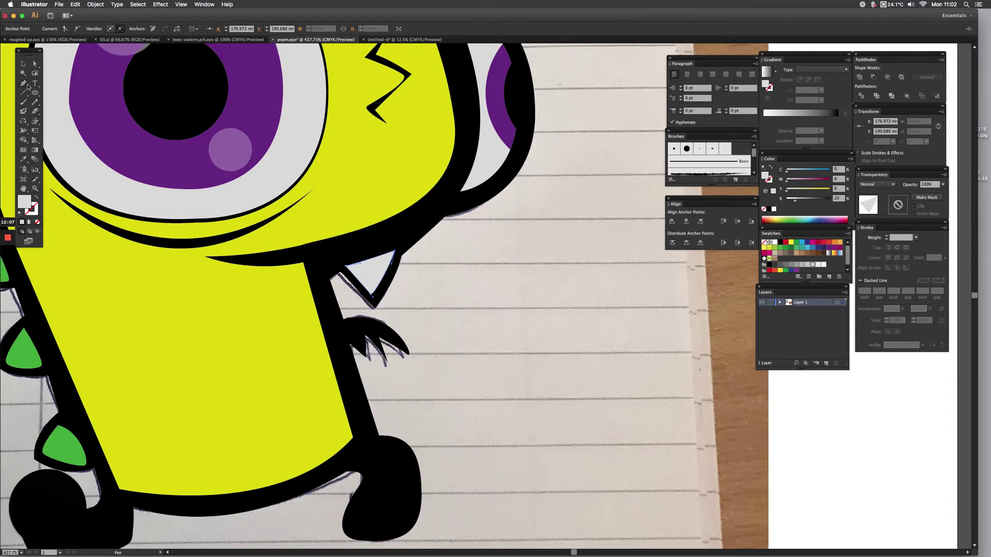
- Draw a triangular fang hanging from the mouth line over the yellow body and fill it with black
{"action": "left_click", "coordinate": [28, 85]}
{"action": "left_click", "coordinate": [285, 261]}
{"action": "left_click", "coordinate": [232, 261]}
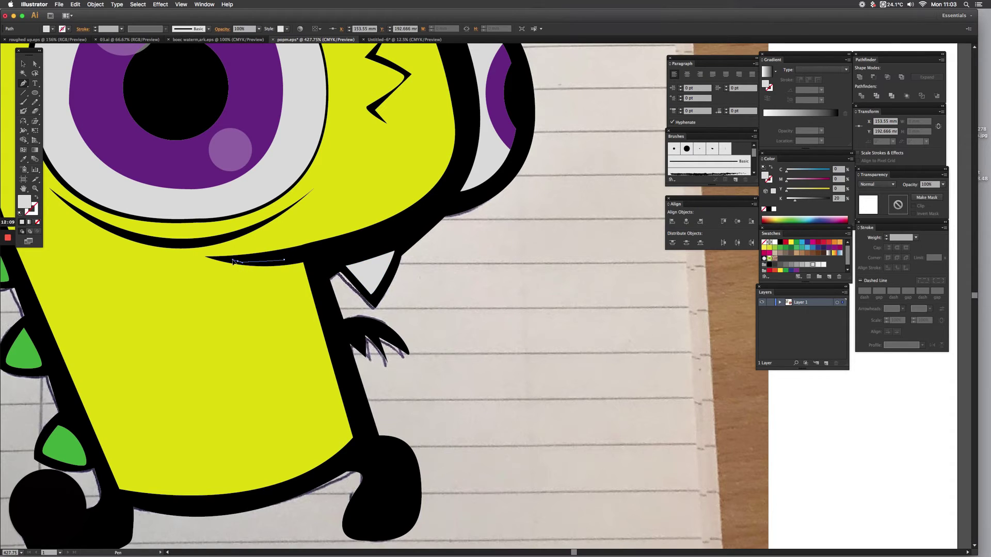
{"action": "left_click", "coordinate": [261, 311]}
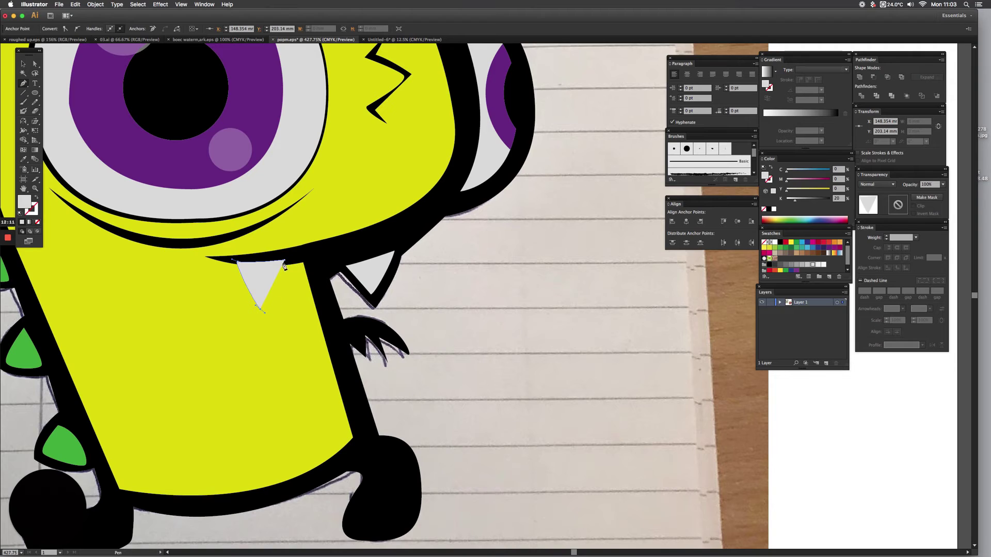
{"action": "left_click_drag", "start_coordinate": [286, 251], "coordinate": [287, 245]}
{"action": "left_click", "coordinate": [780, 242]}
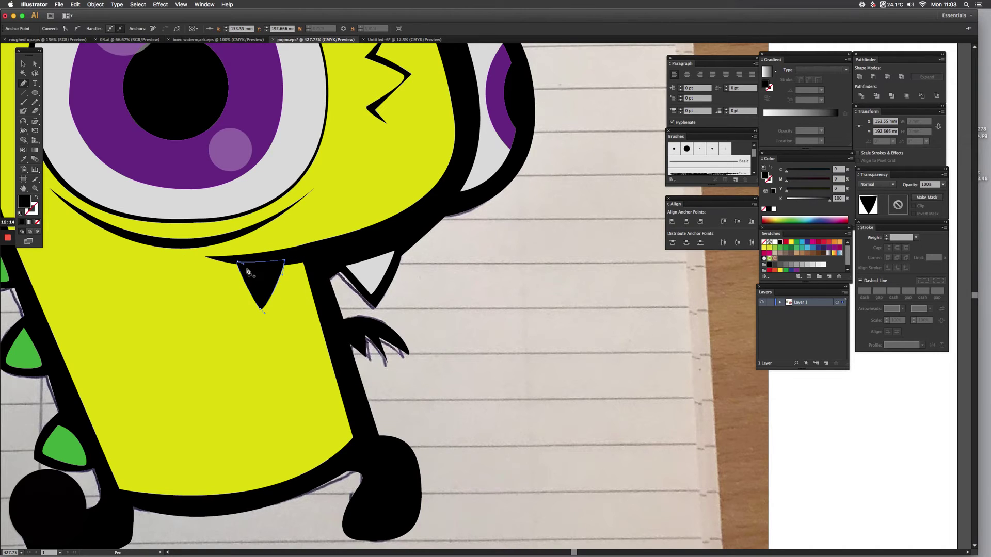
- Draw a smaller triangle inside the black fang on the body and fill it with 10% black light grey
{"action": "left_click_drag", "start_coordinate": [273, 266], "coordinate": [276, 266]}
{"action": "left_click", "coordinate": [261, 296]}
{"action": "left_click", "coordinate": [248, 269], "text": "super"}
{"action": "left_click", "coordinate": [818, 265]}
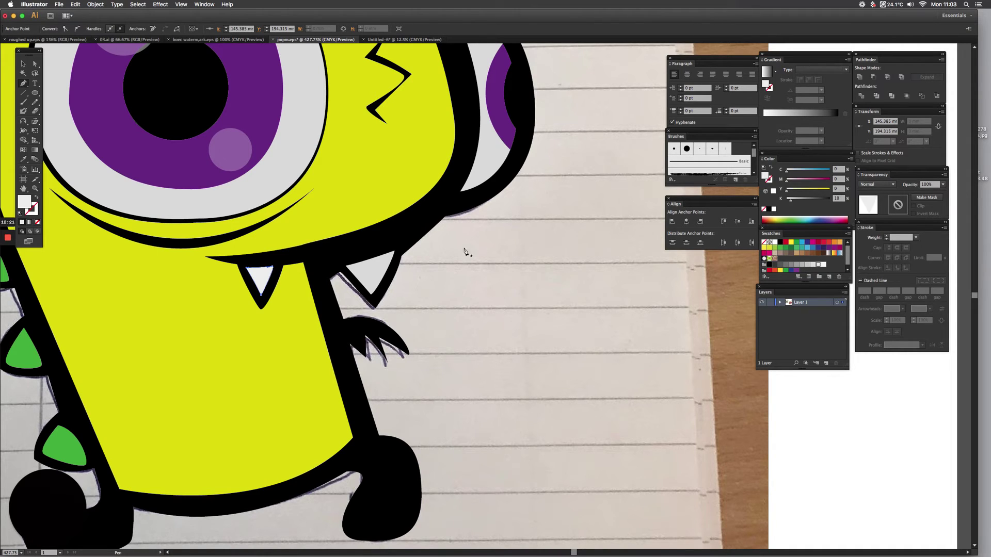
- Draw the outer curve of a rounded arm with pointed fingers on the lower yellow body using the Pen tool
{"action": "key", "text": "Tab"}
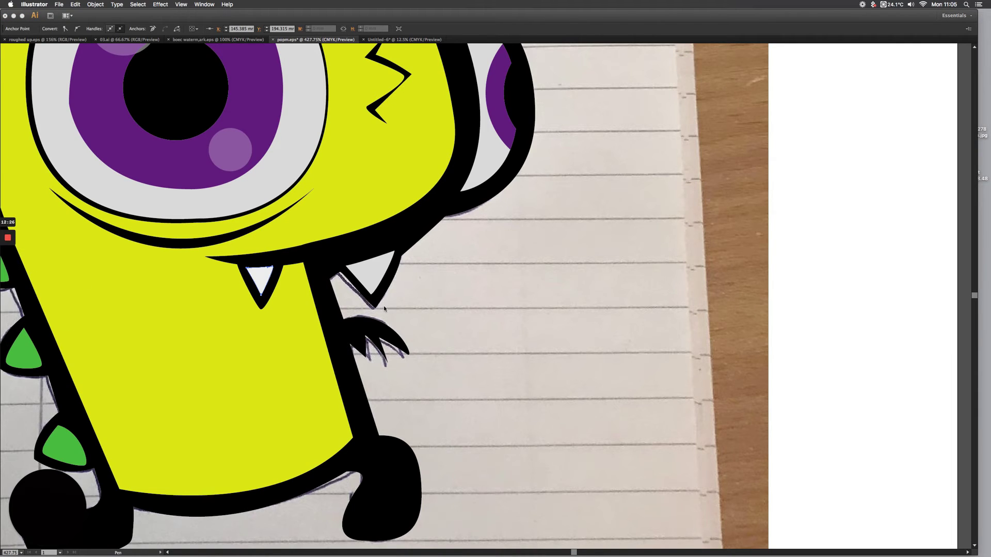
{"action": "key", "text": "Tab"}
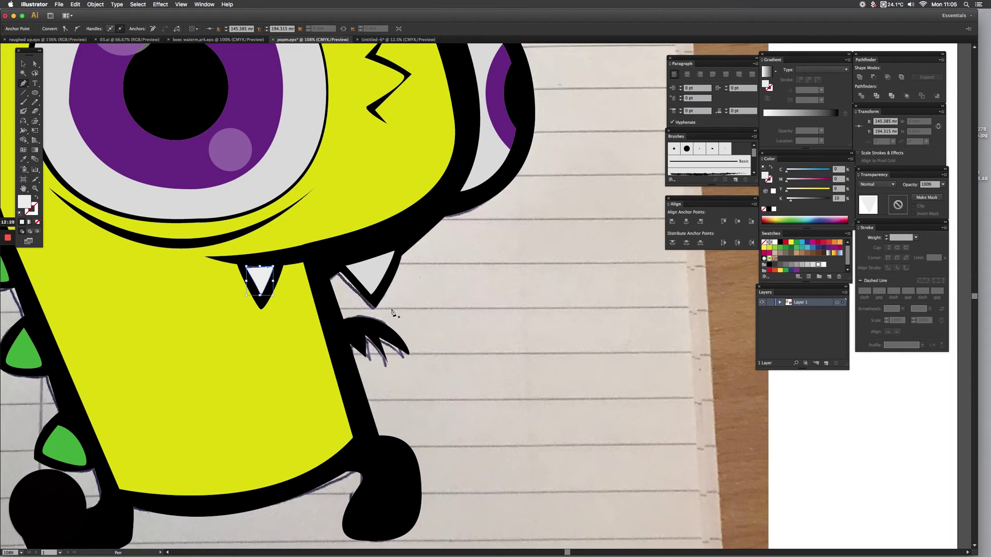
{"action": "key", "text": "super+0"}
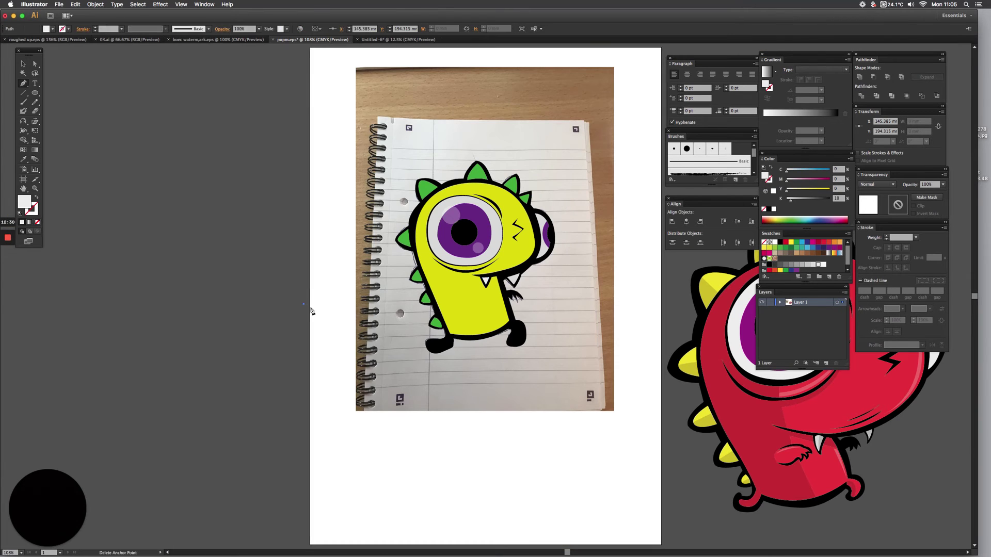
{"action": "key", "text": "super+space"}
{"action": "left_click_drag", "start_coordinate": [430, 284], "coordinate": [529, 337]}
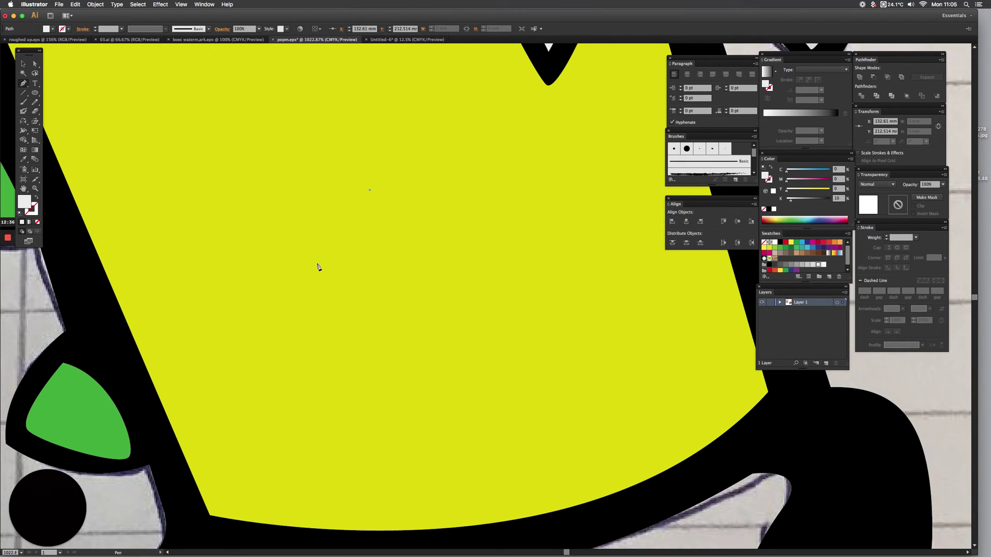
{"action": "left_click_drag", "start_coordinate": [317, 312], "coordinate": [335, 341]}
{"action": "left_click_drag", "start_coordinate": [440, 284], "coordinate": [505, 285]}
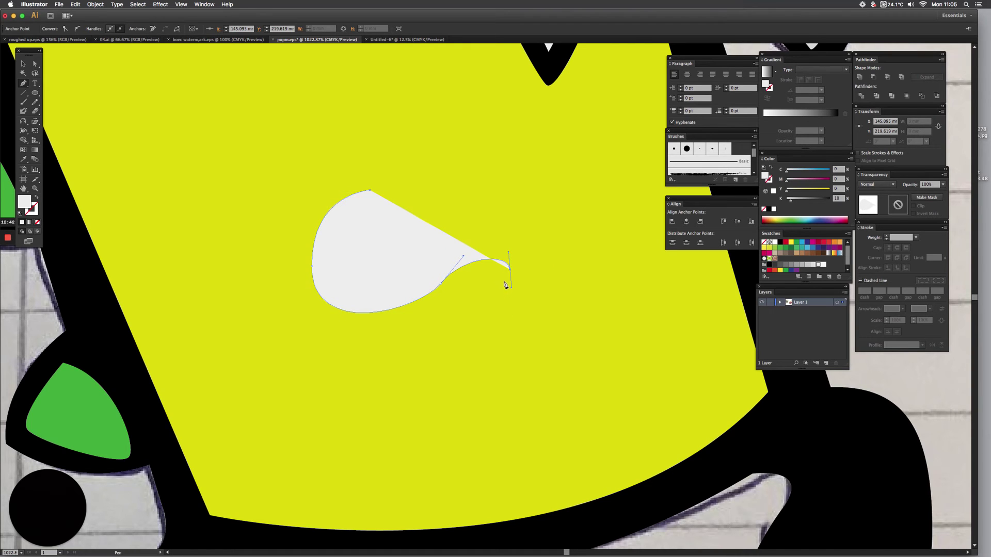
{"action": "left_click_drag", "start_coordinate": [502, 244], "coordinate": [581, 282]}
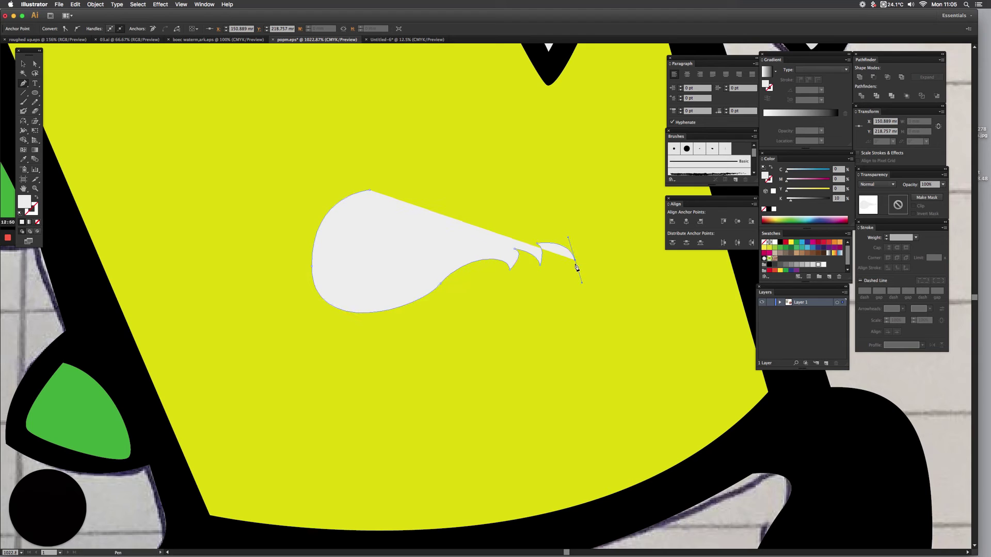
{"action": "left_click_drag", "start_coordinate": [509, 216], "coordinate": [460, 224]}
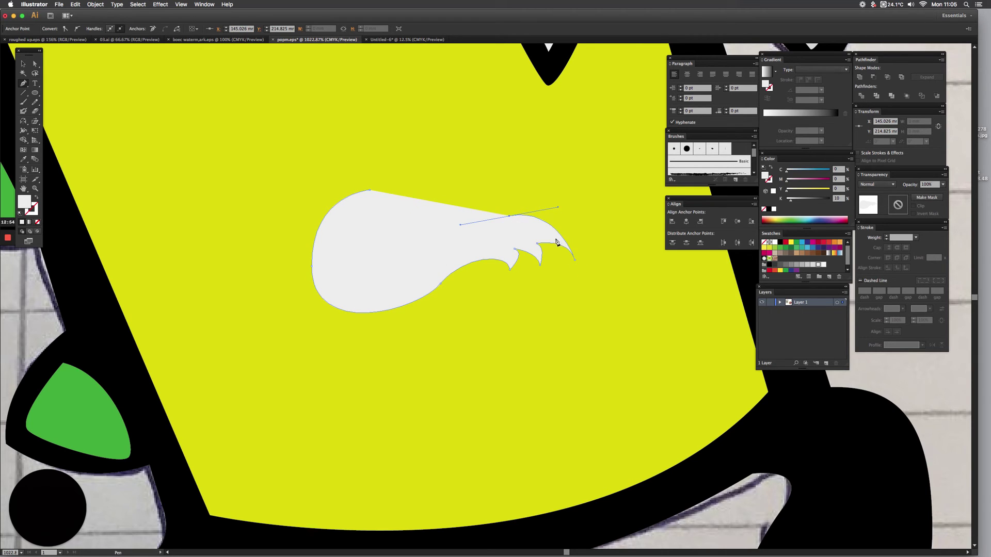
- Trace back along the fingers and arm to close the path as a tapered line shape and fill it with black
{"action": "left_click_drag", "start_coordinate": [555, 238], "coordinate": [571, 260]}
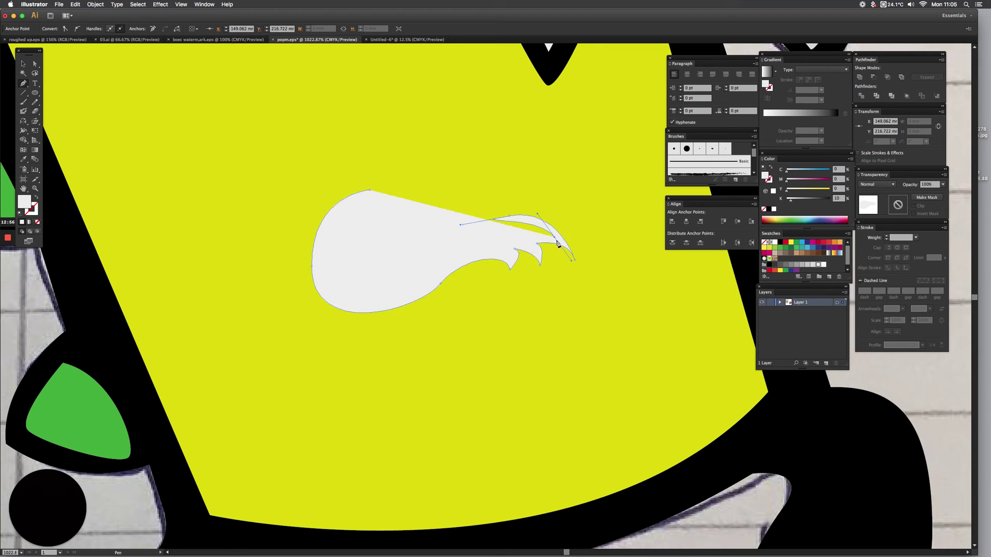
{"action": "left_click", "coordinate": [555, 238]}
{"action": "left_click_drag", "start_coordinate": [527, 236], "coordinate": [510, 260]}
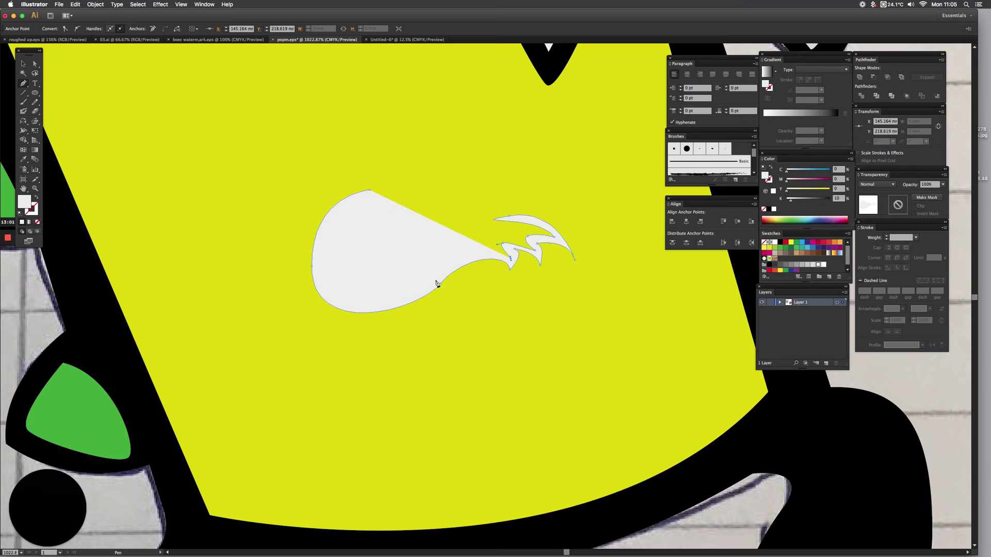
{"action": "left_click_drag", "start_coordinate": [440, 270], "coordinate": [408, 306]}
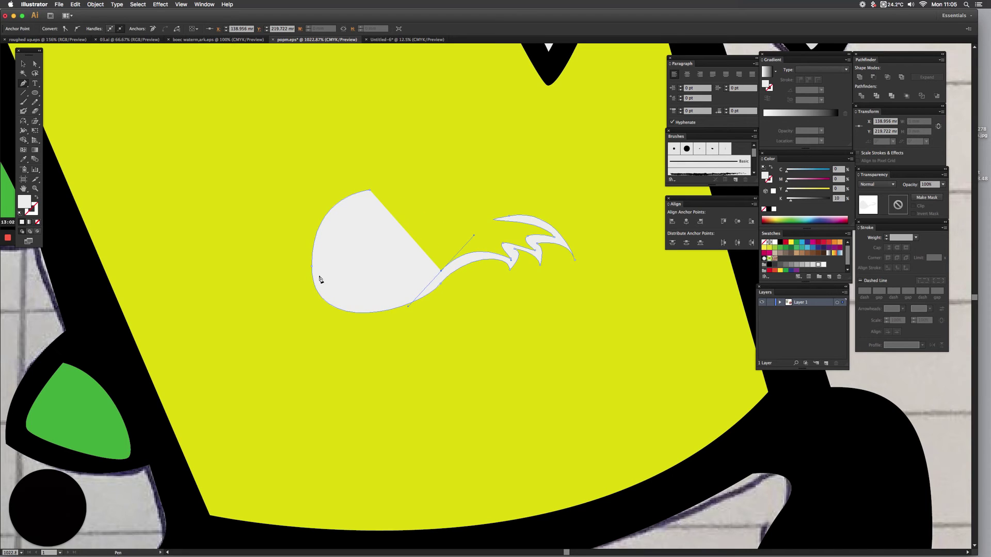
{"action": "left_click_drag", "start_coordinate": [319, 275], "coordinate": [315, 239]}
{"action": "left_click", "coordinate": [368, 192]}
{"action": "left_click_drag", "start_coordinate": [370, 195], "coordinate": [411, 193]}
{"action": "left_click", "coordinate": [780, 245]}
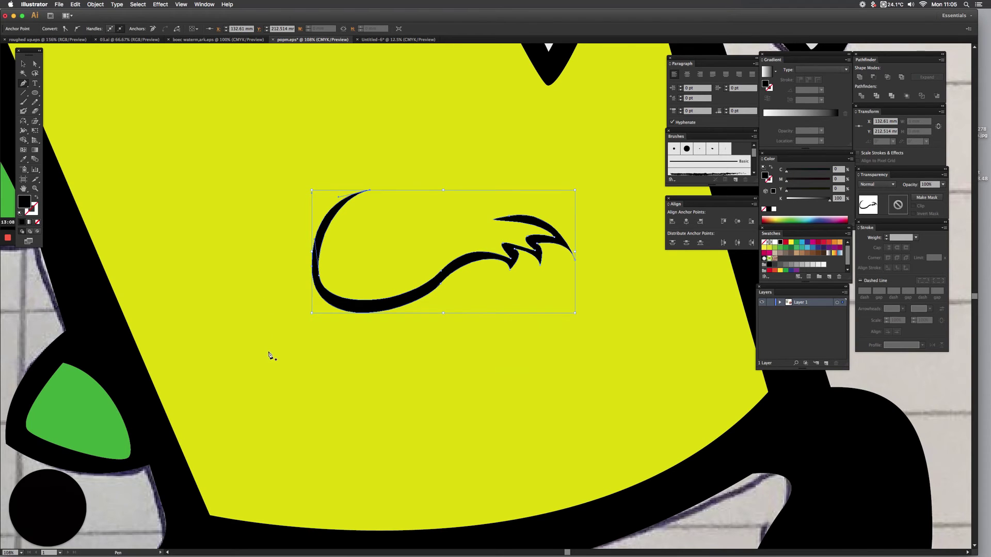
- Move the black arm line slightly up and to the left on the body and deselect it
{"action": "key", "text": "super+0"}
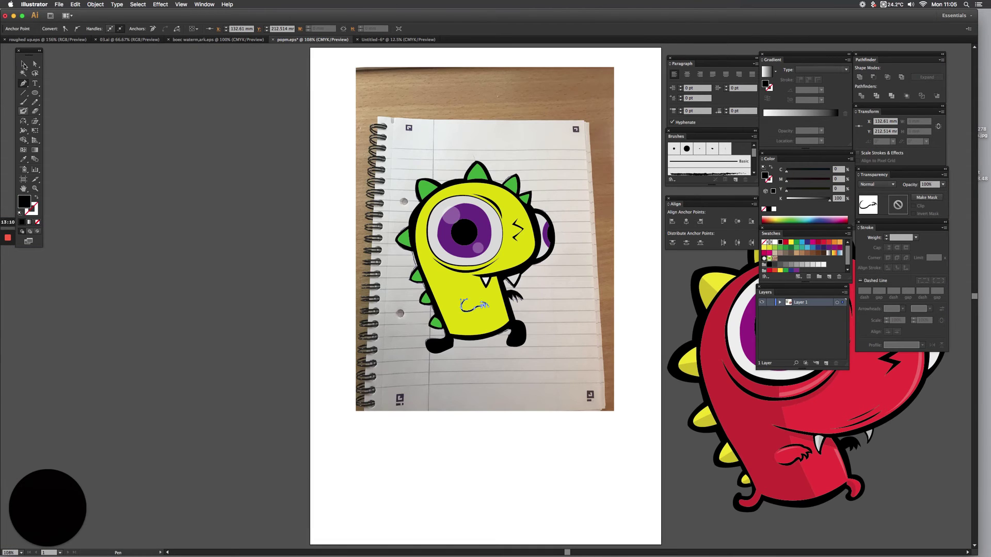
{"action": "left_click", "coordinate": [24, 64]}
{"action": "left_click_drag", "start_coordinate": [489, 311], "coordinate": [494, 318]}
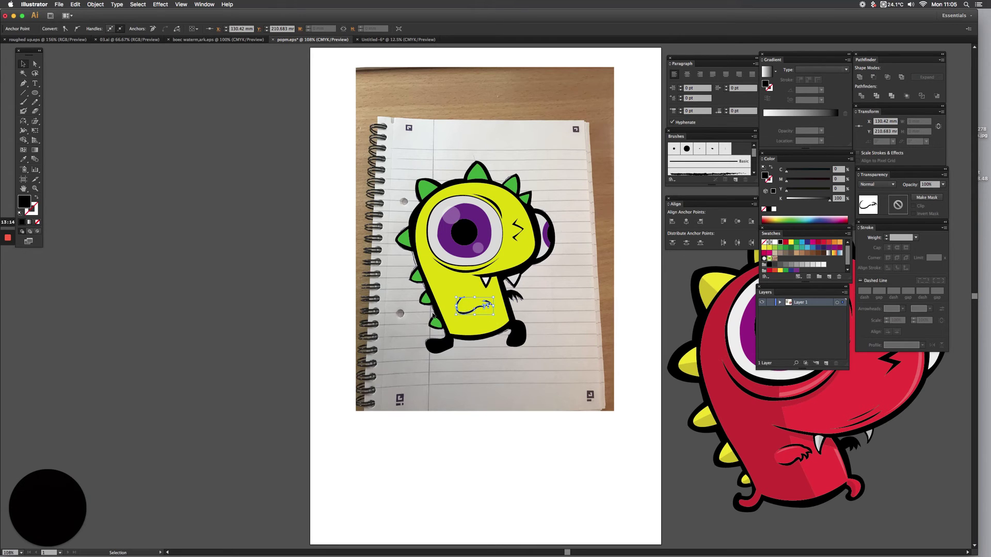
{"action": "left_click", "coordinate": [293, 281]}
- Start a shading path with the Pen tool from above the head, curving across the eye to the mouth corner and back under the mouth line
{"action": "scroll", "coordinate": [392, 285], "scroll_direction": "down", "scroll_amount": 1}
{"action": "scroll", "coordinate": [392, 285], "scroll_direction": "right", "scroll_amount": 1}
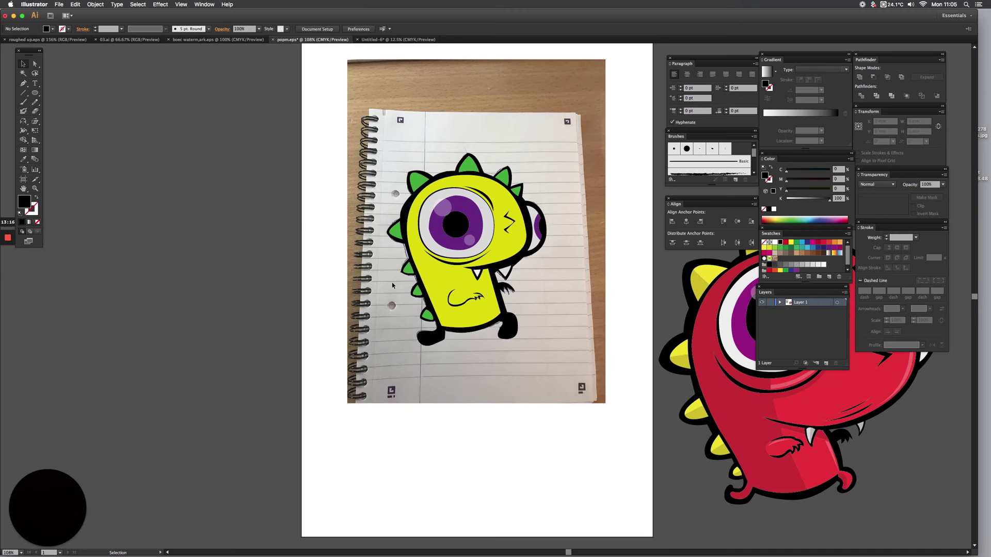
{"action": "left_click_drag", "start_coordinate": [534, 344], "coordinate": [495, 342]}
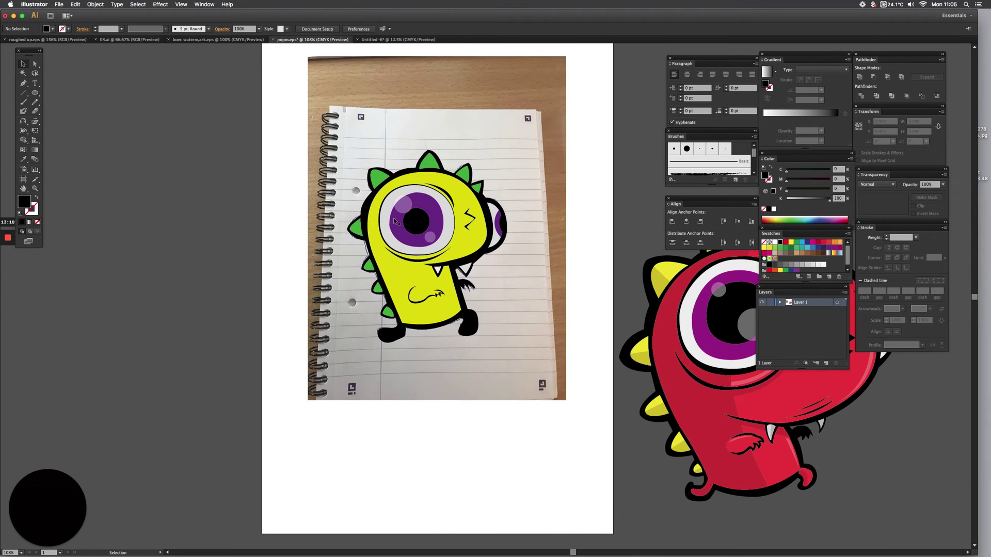
{"action": "scroll", "coordinate": [400, 230], "scroll_direction": "right", "scroll_amount": 2}
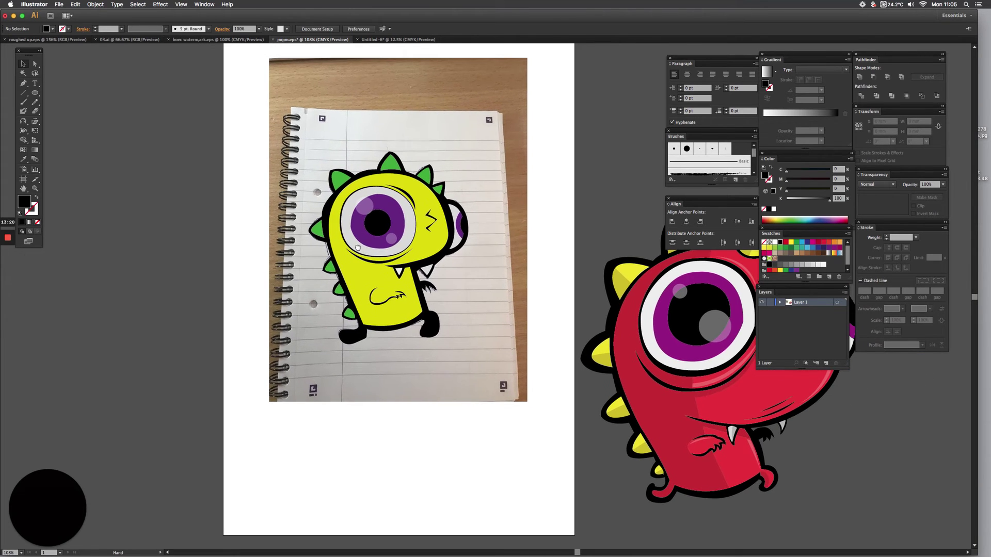
{"action": "scroll", "coordinate": [357, 248], "scroll_direction": "right", "scroll_amount": 1}
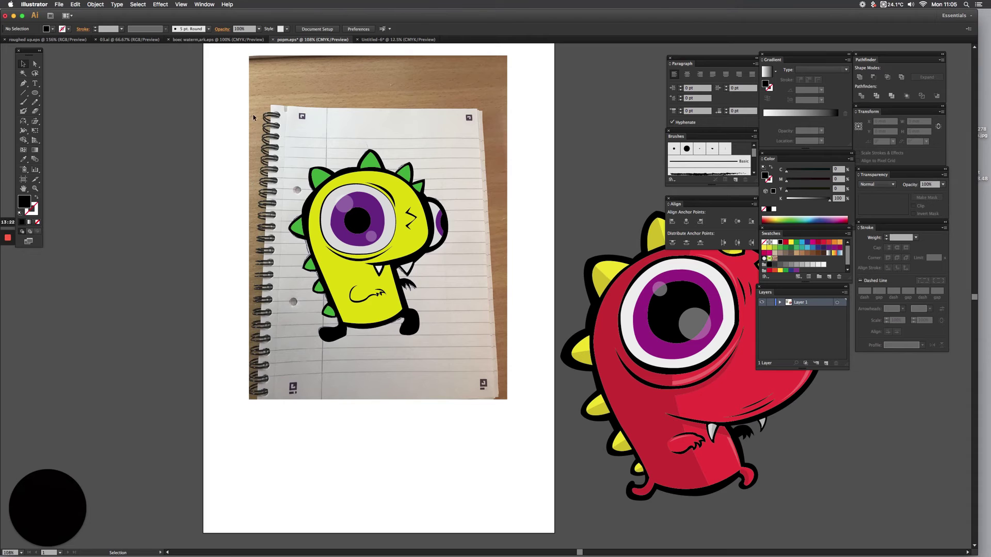
{"action": "left_click_drag", "start_coordinate": [253, 118], "coordinate": [517, 386]}
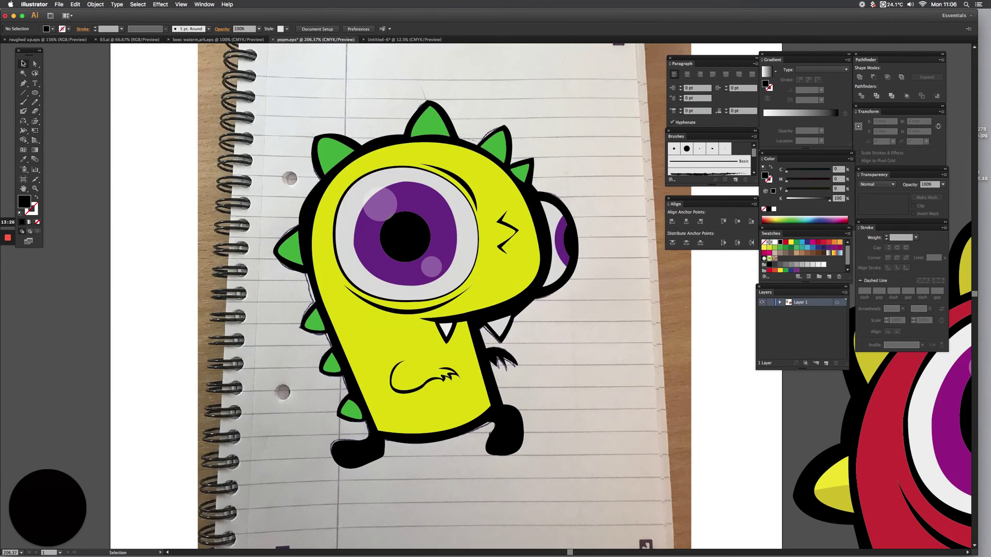
{"action": "left_click", "coordinate": [24, 84]}
{"action": "left_click", "coordinate": [425, 84]}
{"action": "left_click_drag", "start_coordinate": [396, 320], "coordinate": [425, 396]}
{"action": "left_click", "coordinate": [396, 321]}
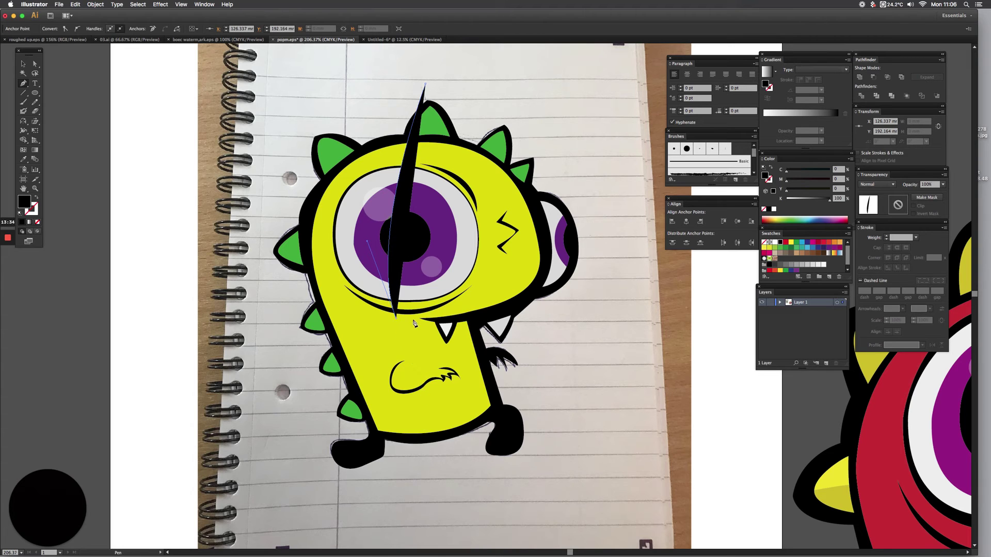
{"action": "left_click", "coordinate": [430, 319]}
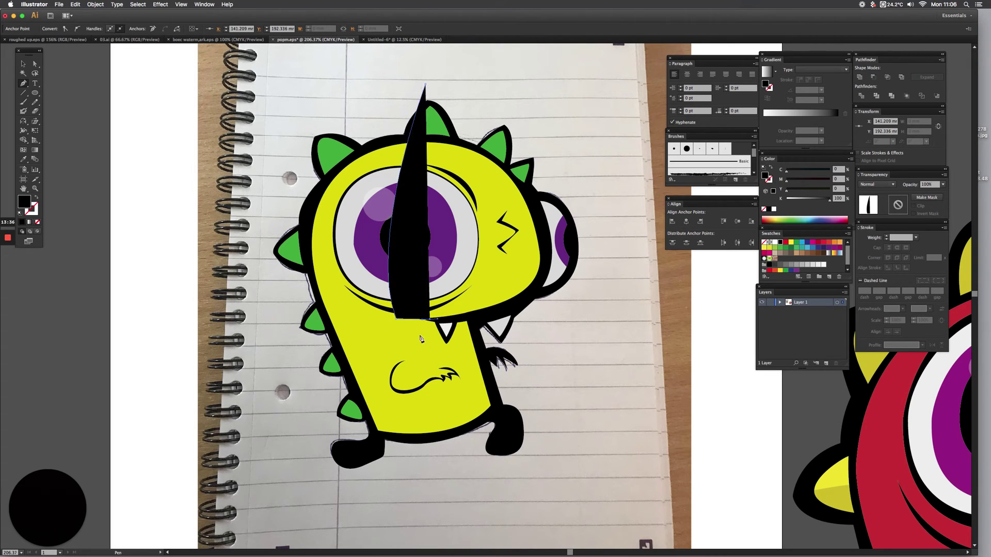
{"action": "left_click_drag", "start_coordinate": [395, 335], "coordinate": [384, 336]}
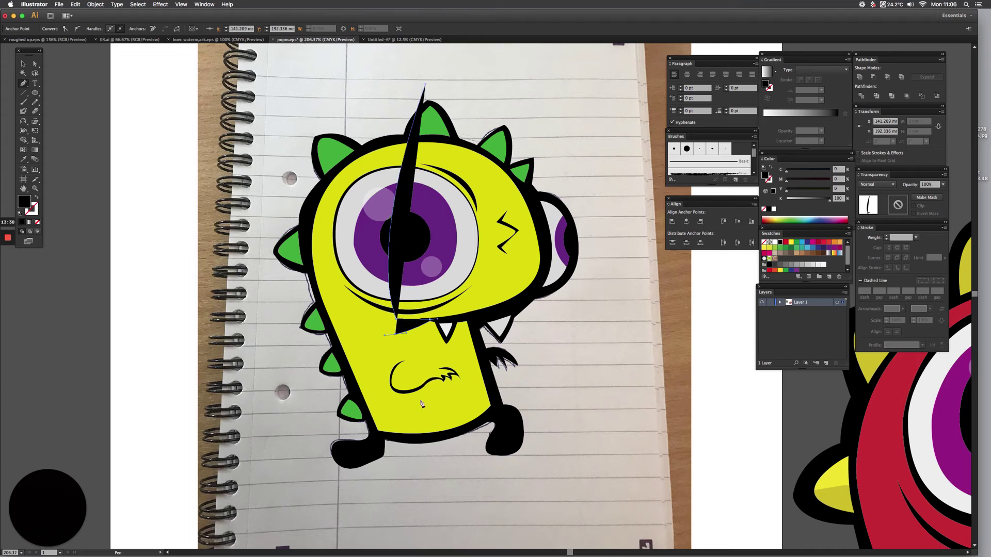
- Continue the shading path around the arm and out below the body, and remove its fill
{"action": "left_click", "coordinate": [401, 375]}
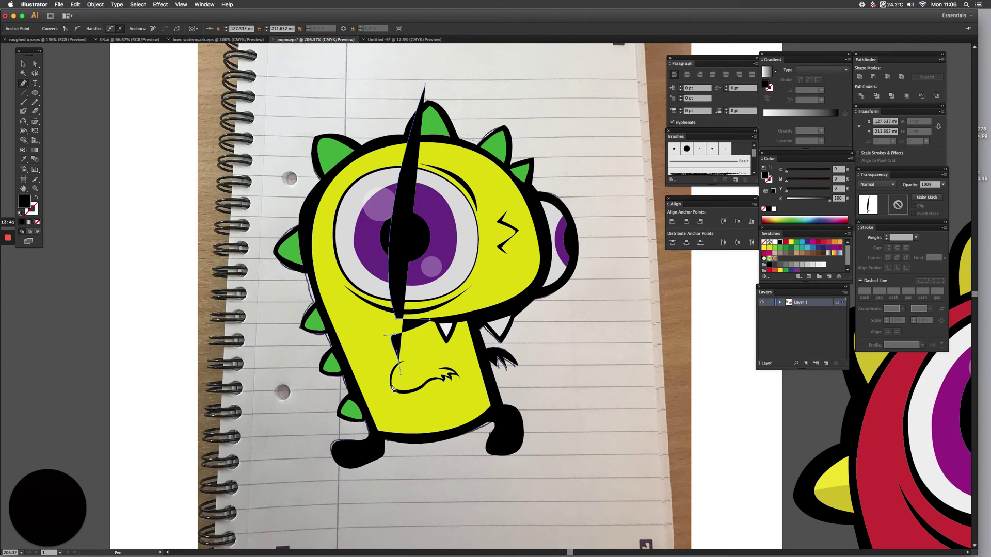
{"action": "mouse_move", "coordinate": [398, 404]}
{"action": "left_mouse_down"}
{"action": "mouse_move", "coordinate": [390, 384]}
{"action": "mouse_move", "coordinate": [396, 393]}
{"action": "left_mouse_up"}
{"action": "key", "text": "super+z"}
{"action": "left_click", "coordinate": [399, 364]}
{"action": "left_click", "coordinate": [396, 396]}
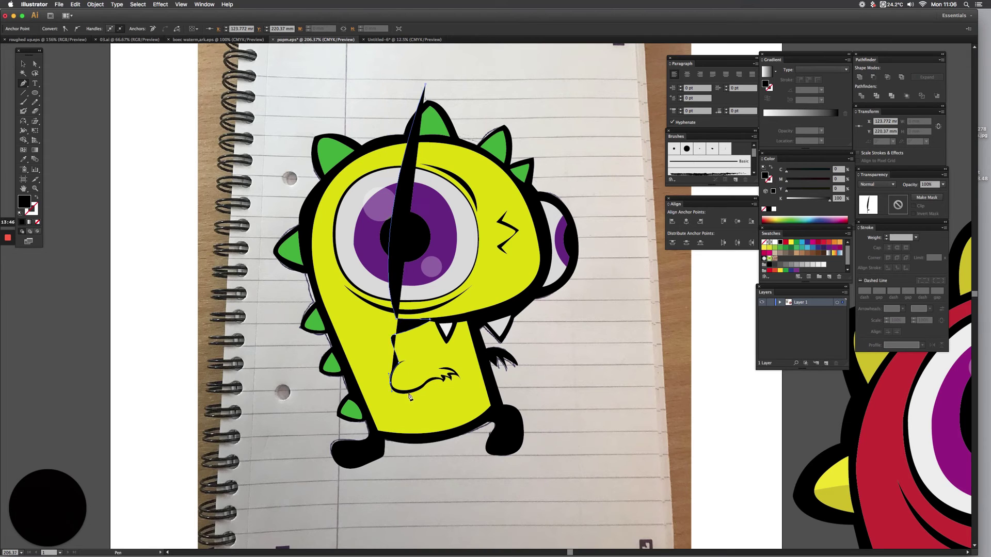
{"action": "left_click", "coordinate": [409, 394]}
{"action": "left_click", "coordinate": [432, 466]}
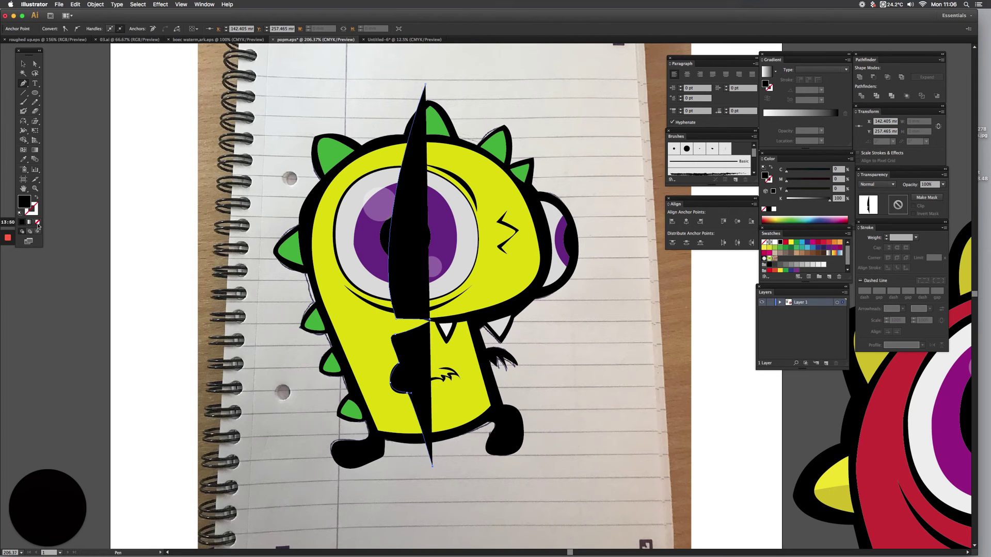
{"action": "left_click", "coordinate": [38, 225]}
- Select the shading path together with the yellow body shape and split the body with Pathfinder Divide
{"action": "left_click", "coordinate": [22, 63]}
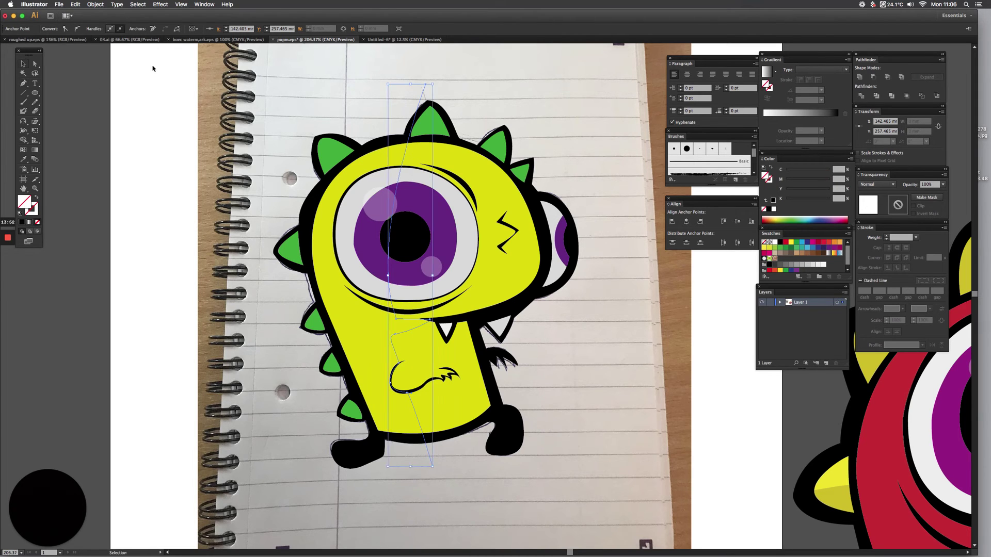
{"action": "left_click", "coordinate": [431, 92]}
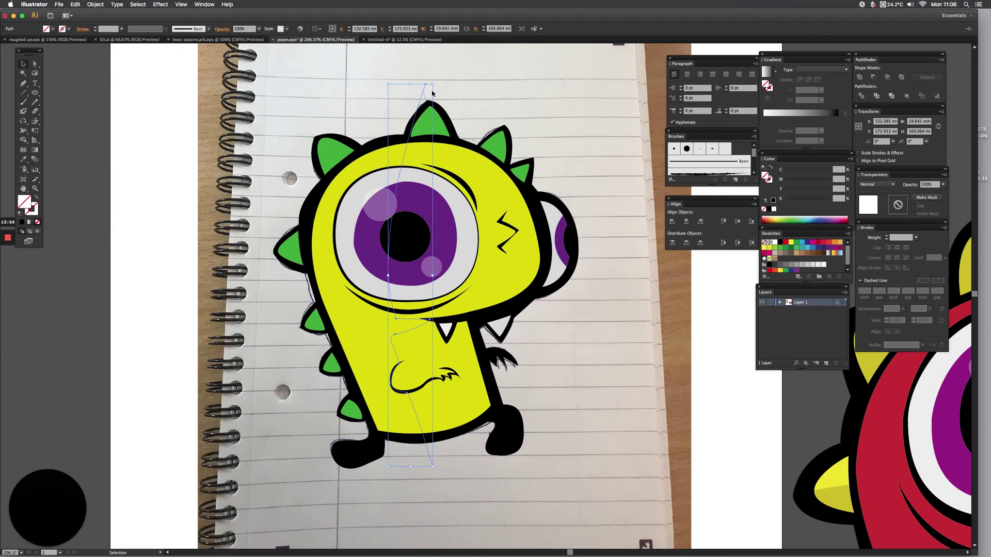
{"action": "left_click", "coordinate": [372, 161], "text": "shift"}
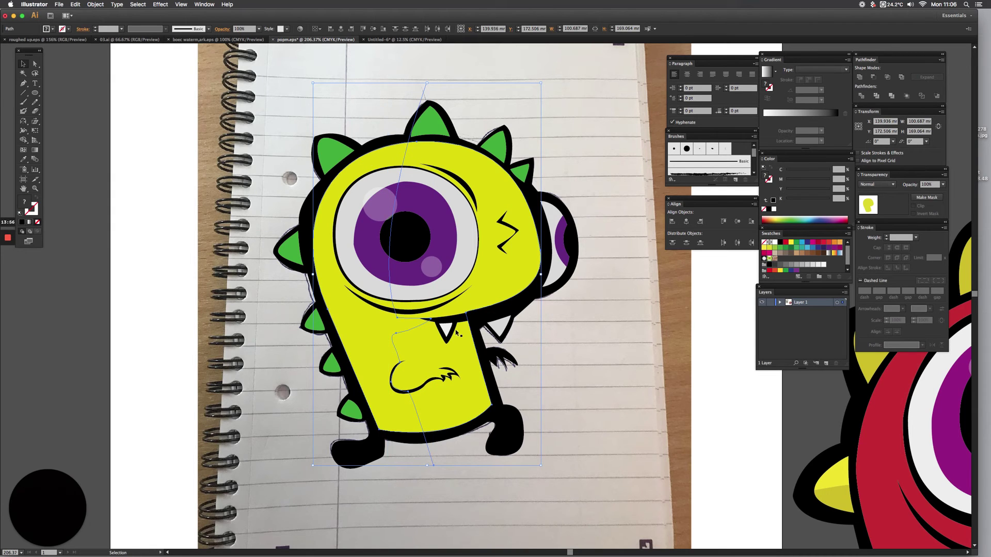
{"action": "left_click", "coordinate": [861, 96]}
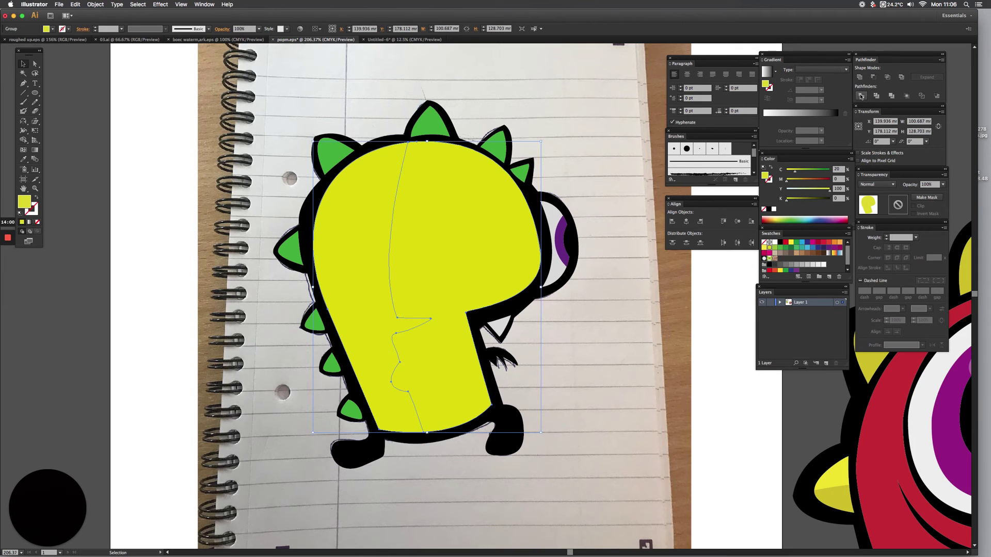
- Send both divided body pieces and the black outline to the back, and place the sketch photo behind them
{"action": "key", "text": "super"}
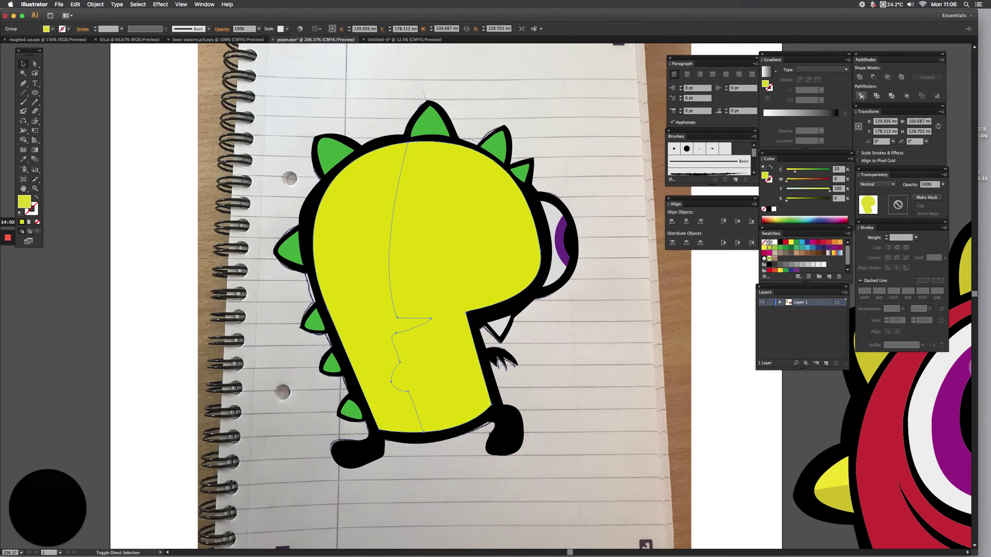
{"action": "left_click", "coordinate": [356, 237]}
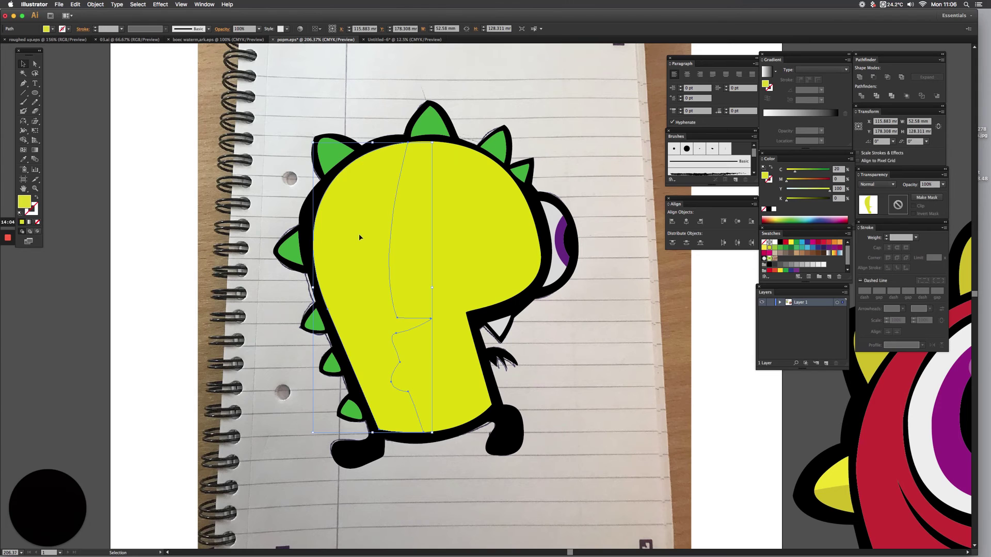
{"action": "left_click", "coordinate": [421, 216], "text": "shift"}
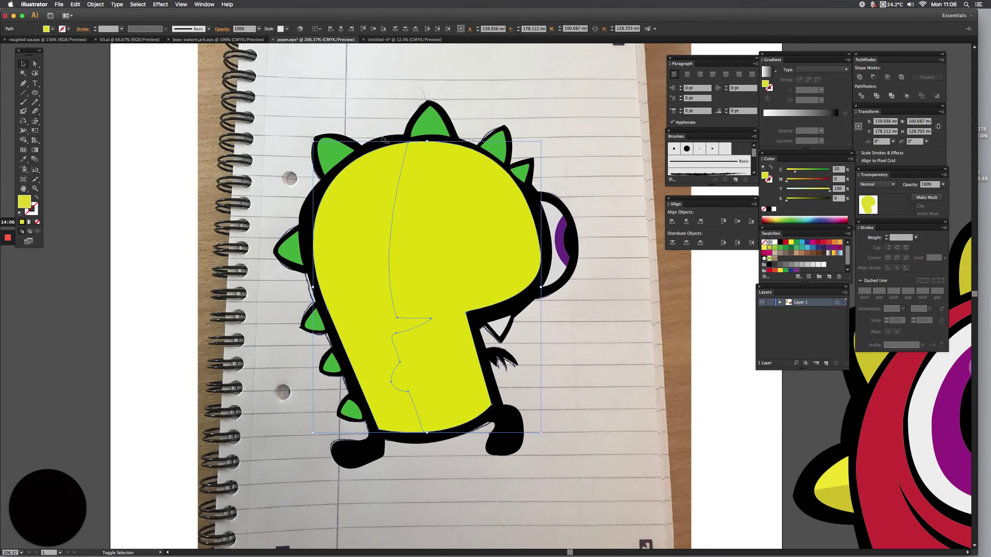
{"action": "left_click", "coordinate": [384, 139], "text": "shift"}
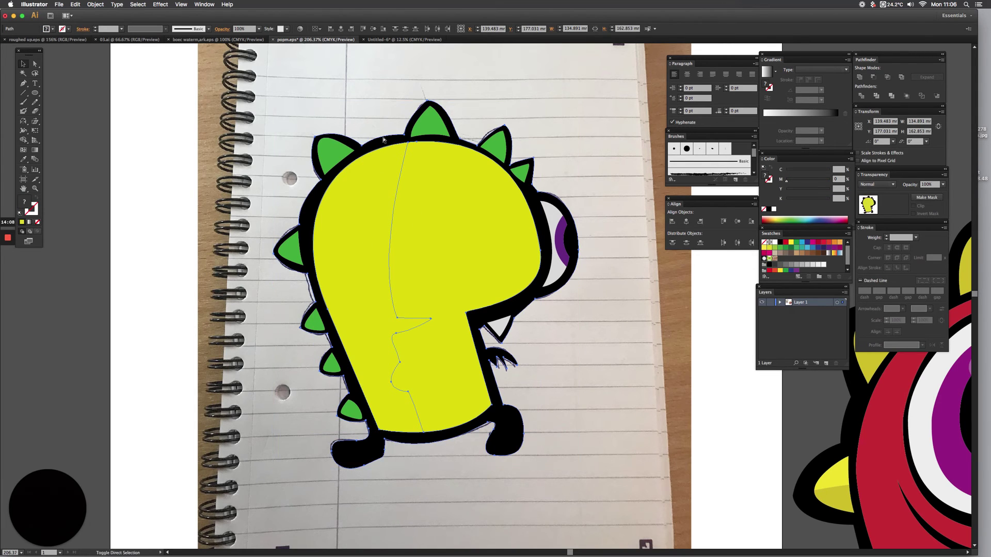
{"action": "key", "text": "Delete"}
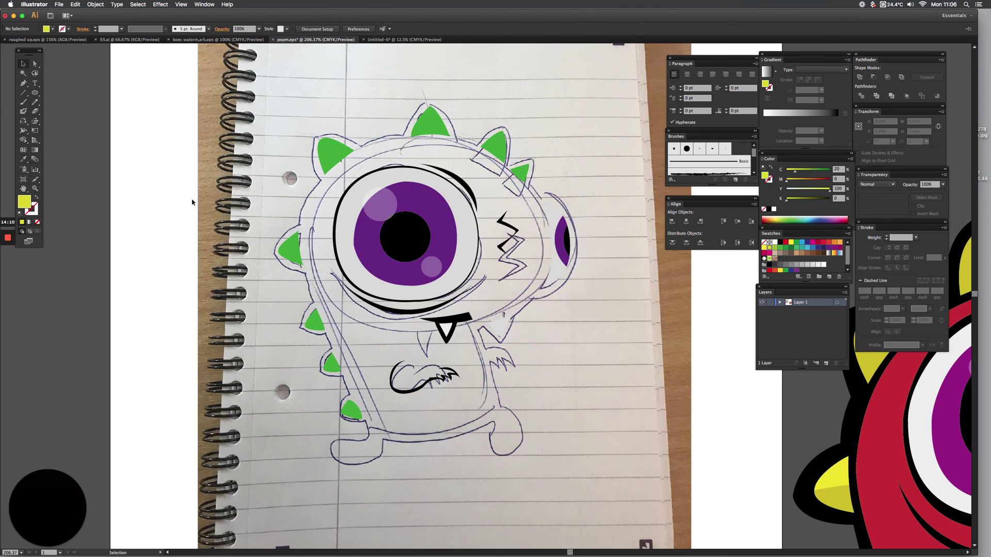
{"action": "key", "text": "super+a"}
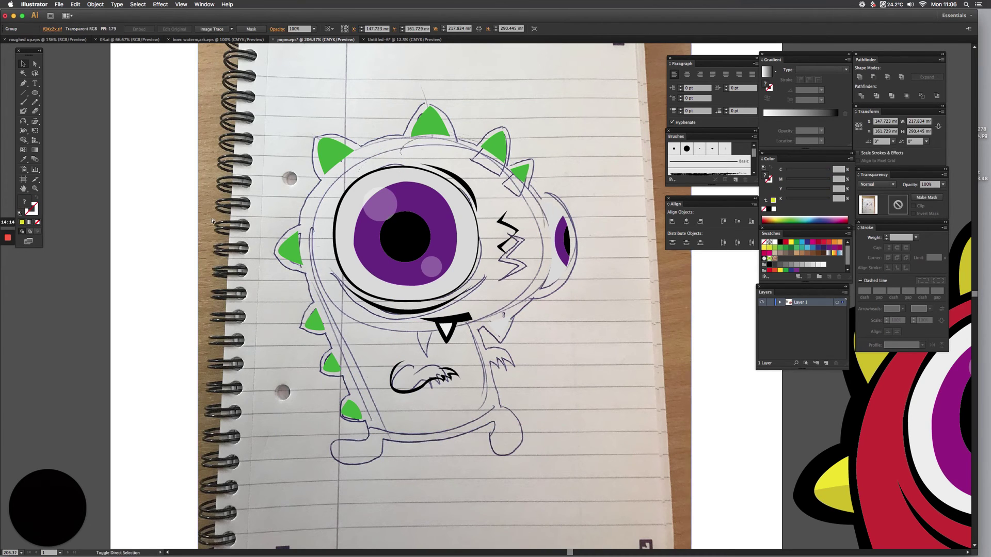
{"action": "key", "text": "super+z"}
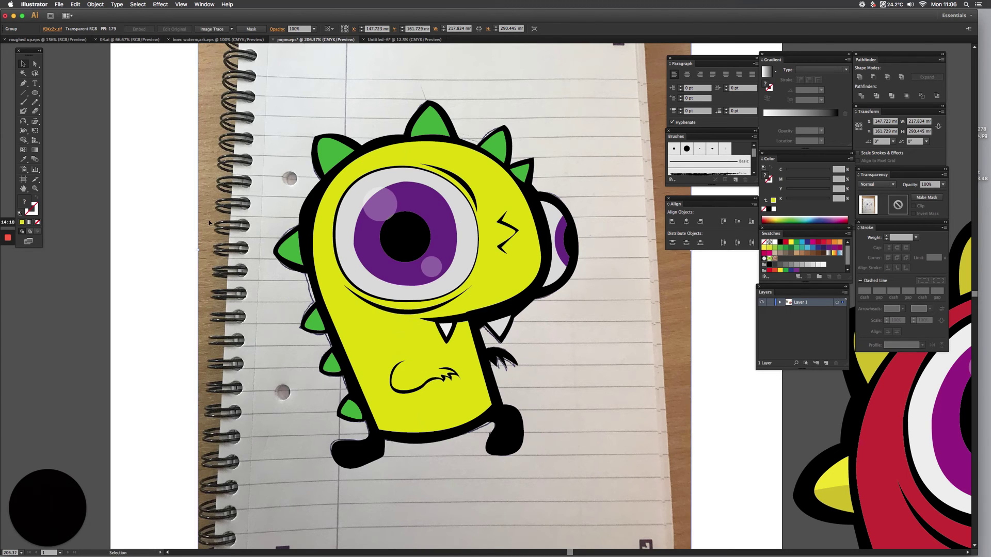
- Recolour the body piece along the monster's back with a darker olive yellow as its shaded side
{"action": "left_click", "coordinate": [163, 221]}
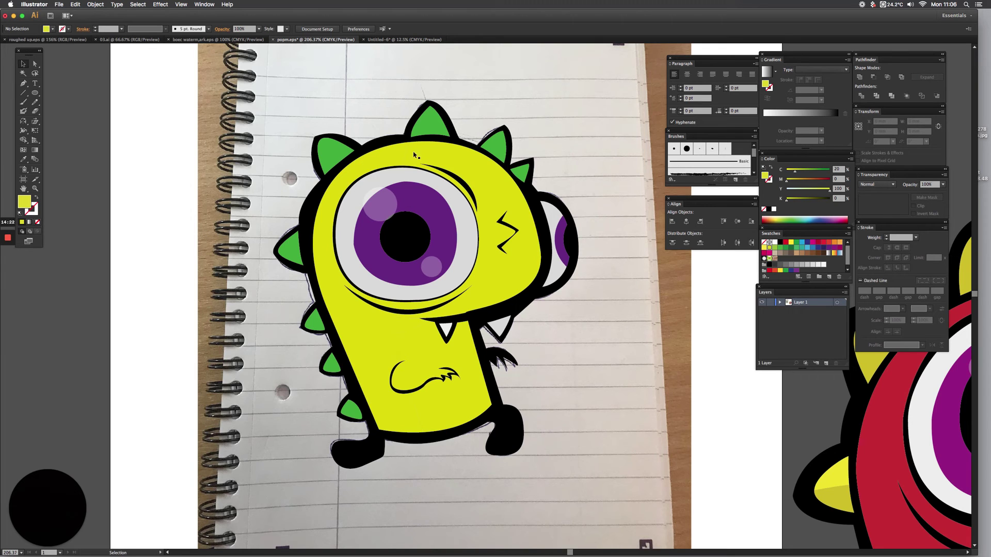
{"action": "left_click", "coordinate": [399, 157]}
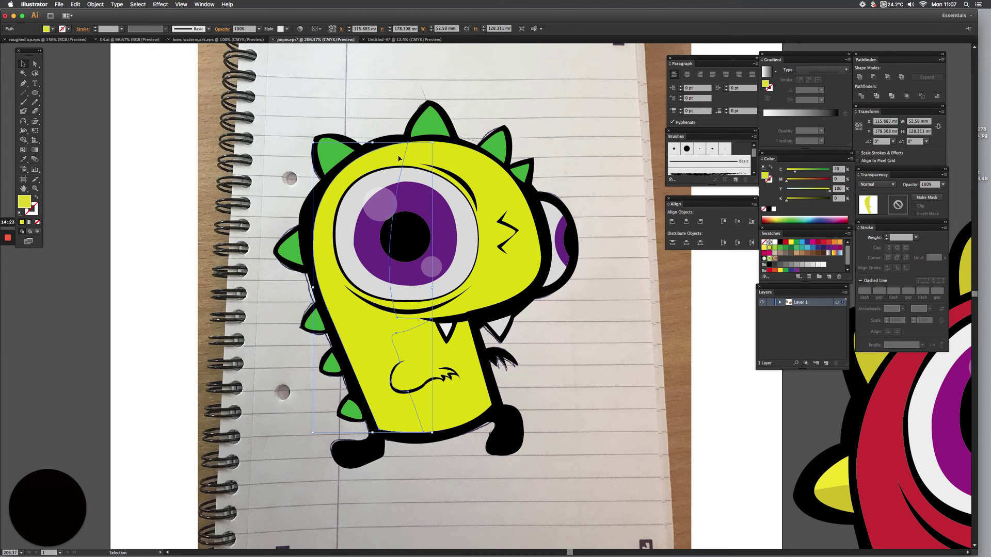
{"action": "double_click", "coordinate": [32, 209]}
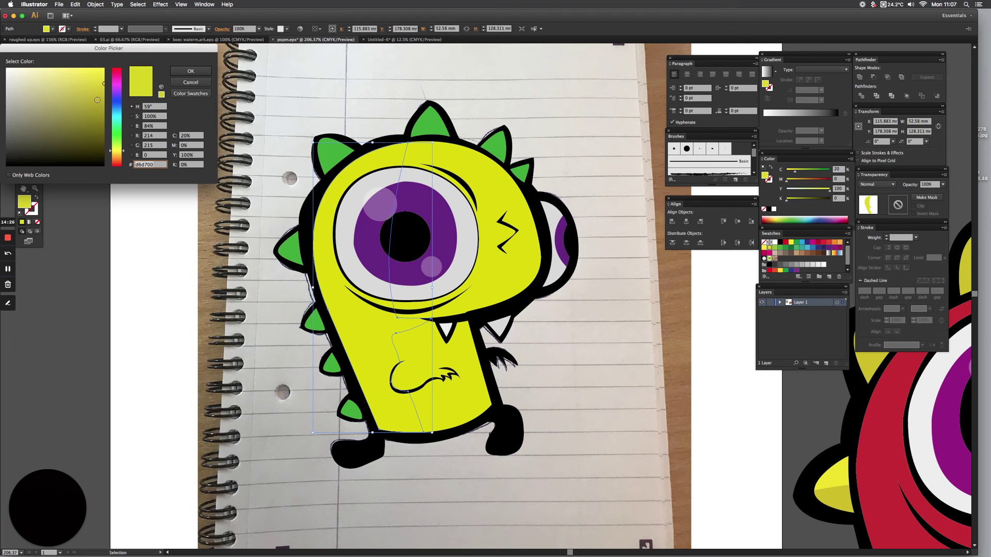
{"action": "left_click", "coordinate": [97, 100]}
{"action": "left_click", "coordinate": [189, 72]}
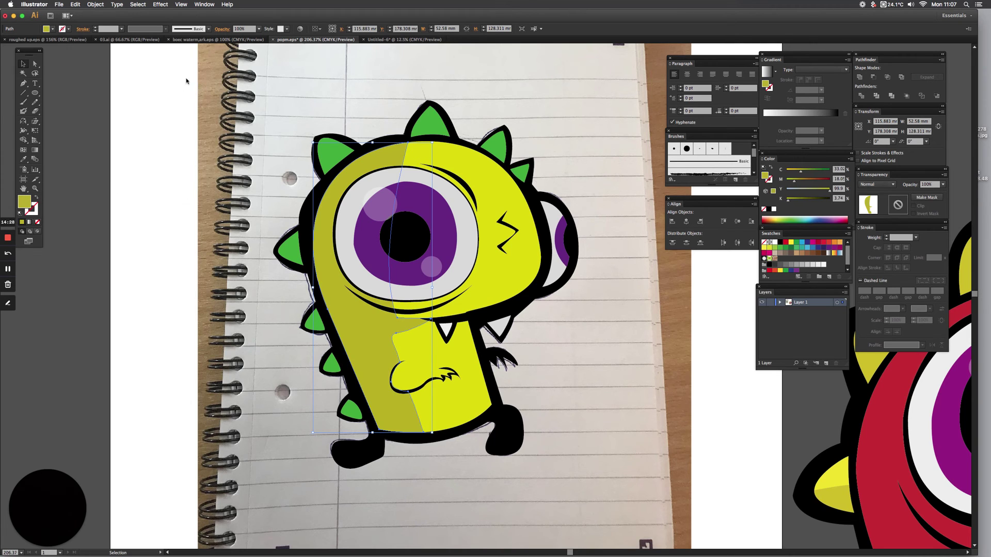
{"action": "left_click", "coordinate": [115, 88]}
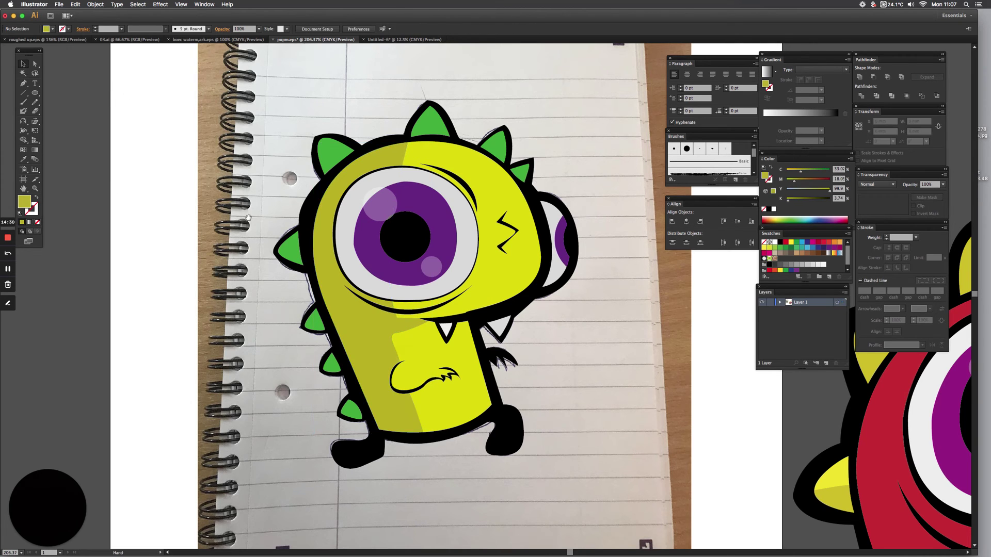
- Draw an olive fill shape with the Pen tool inside the black back foot, overlapping into the shaded body
{"action": "scroll", "coordinate": [380, 220], "scroll_direction": "right", "scroll_amount": 2}
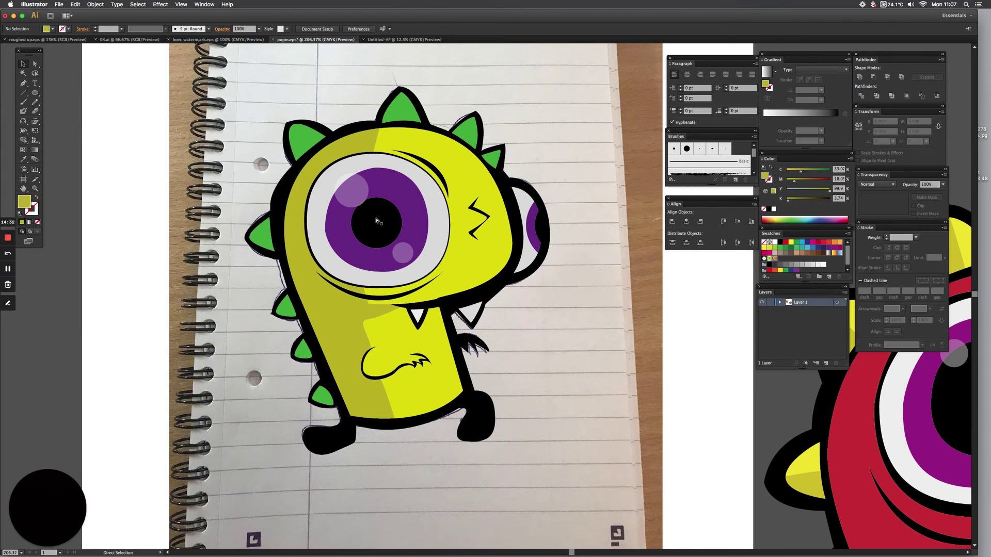
{"action": "key", "text": "super+0"}
{"action": "scroll", "coordinate": [338, 216], "scroll_direction": "right", "scroll_amount": 4}
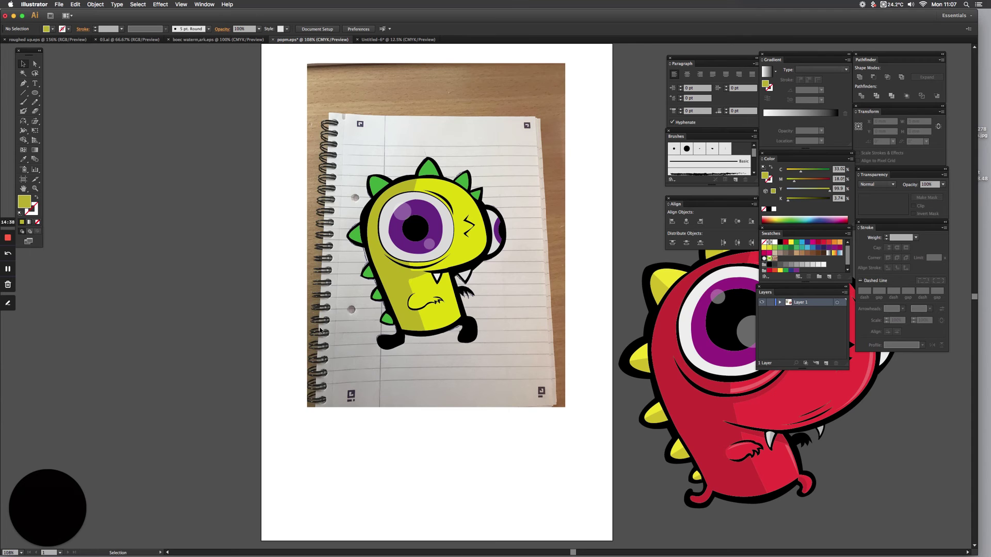
{"action": "left_click_drag", "start_coordinate": [353, 310], "coordinate": [450, 377]}
{"action": "key", "text": "p"}
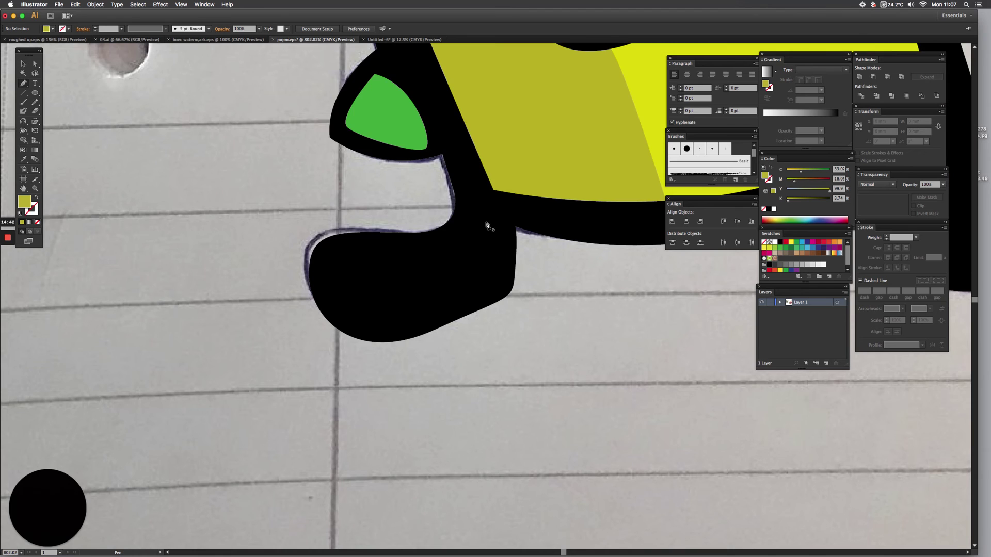
{"action": "left_click_drag", "start_coordinate": [468, 189], "coordinate": [475, 226]}
{"action": "left_click_drag", "start_coordinate": [411, 251], "coordinate": [377, 249]}
{"action": "left_click_drag", "start_coordinate": [335, 274], "coordinate": [344, 301]}
{"action": "left_click_drag", "start_coordinate": [424, 308], "coordinate": [473, 281]}
{"action": "left_click_drag", "start_coordinate": [496, 230], "coordinate": [557, 178]}
{"action": "left_click", "coordinate": [478, 135]}
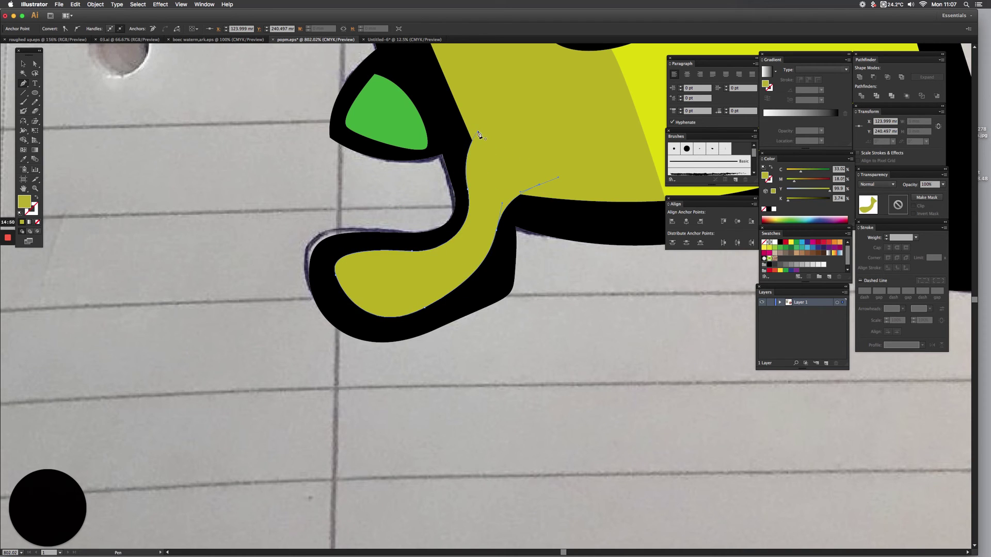
- Draw a closed fill shape with the Pen tool inside the black front foot, overlapping into the bright yellow body
{"action": "scroll", "coordinate": [600, 180], "scroll_direction": "right", "scroll_amount": 10}
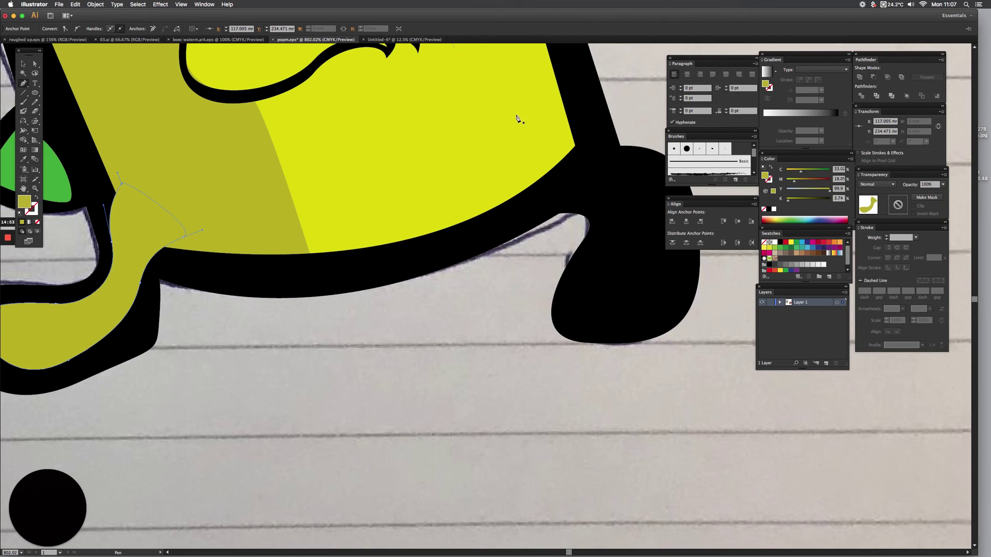
{"action": "left_click", "coordinate": [561, 116]}
{"action": "left_click_drag", "start_coordinate": [602, 164], "coordinate": [623, 162]}
{"action": "scroll", "coordinate": [621, 203], "scroll_direction": "right", "scroll_amount": 3}
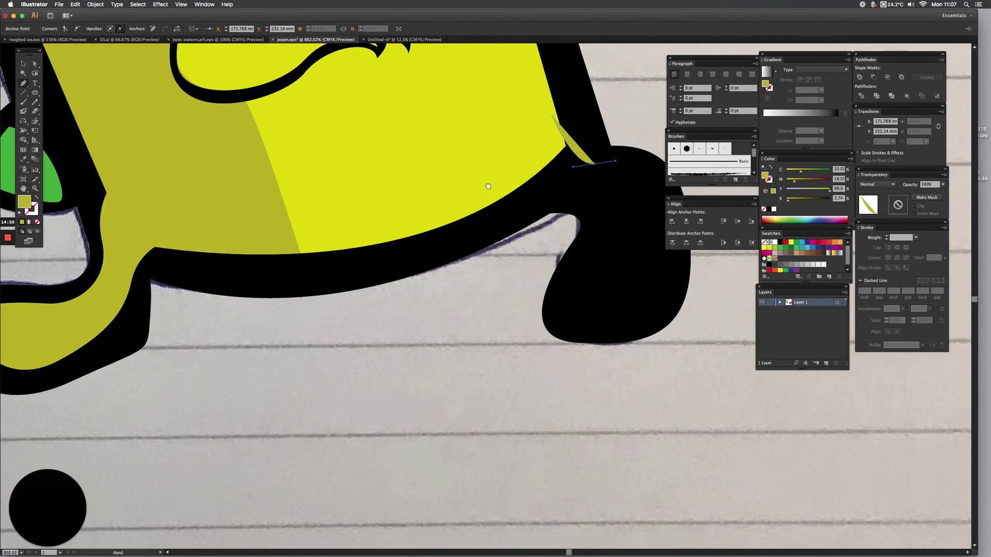
{"action": "left_click_drag", "start_coordinate": [584, 206], "coordinate": [583, 260]}
{"action": "left_click_drag", "start_coordinate": [523, 309], "coordinate": [478, 309]}
{"action": "left_click_drag", "start_coordinate": [505, 248], "coordinate": [520, 227]}
{"action": "left_click_drag", "start_coordinate": [475, 179], "coordinate": [411, 145]}
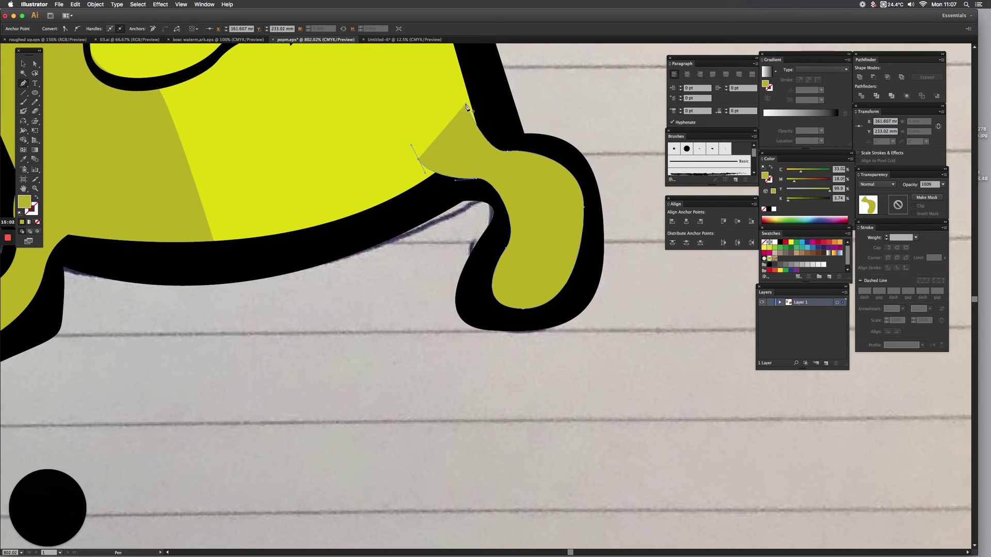
{"action": "left_click_drag", "start_coordinate": [466, 105], "coordinate": [463, 98]}
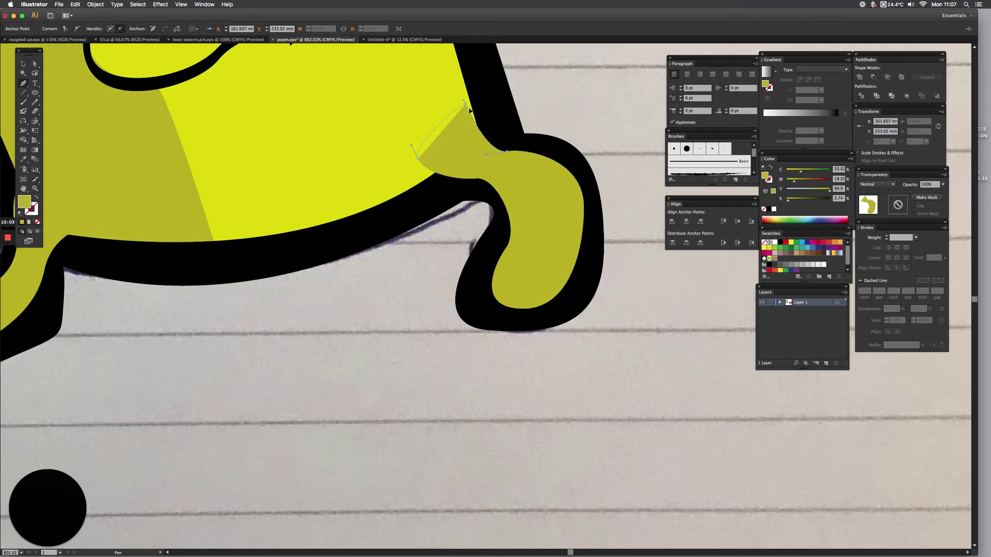
- Fill the front foot shape with the bright yellow sampled from the body using the Eyedropper, and deselect it
{"action": "left_click", "coordinate": [24, 159]}
{"action": "left_click", "coordinate": [365, 136]}
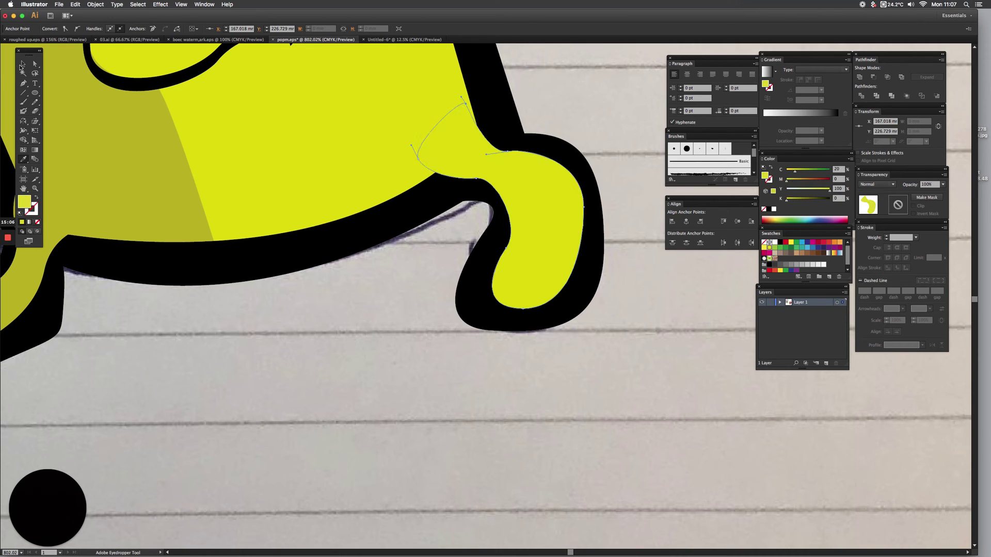
{"action": "left_click", "coordinate": [22, 64]}
{"action": "left_click", "coordinate": [307, 308]}
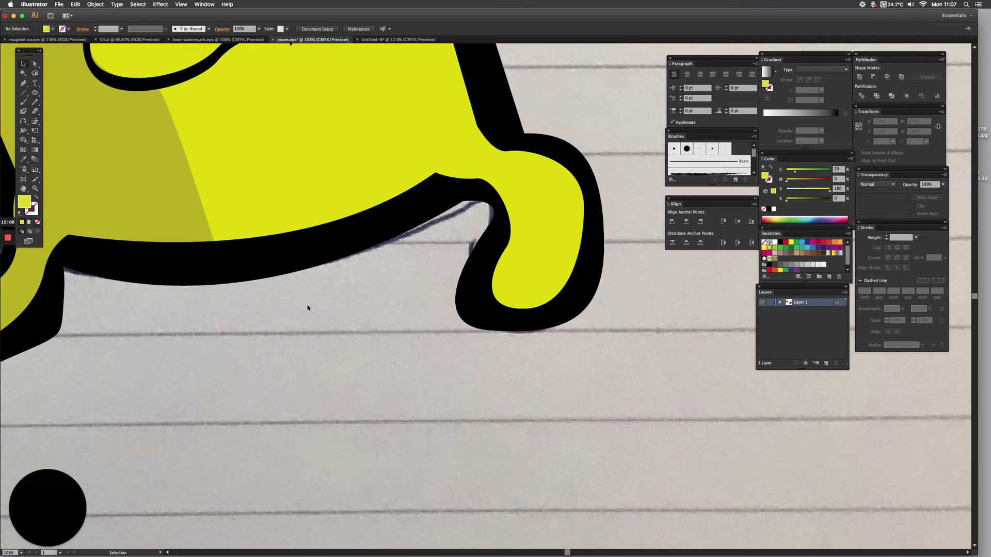
- Start a dividing path with the Pen tool beyond the smallest head spike, dipping into the head and up past the neighbouring spike's tip
{"action": "key", "text": "super+0"}
{"action": "left_click_drag", "start_coordinate": [405, 299], "coordinate": [234, 301]}
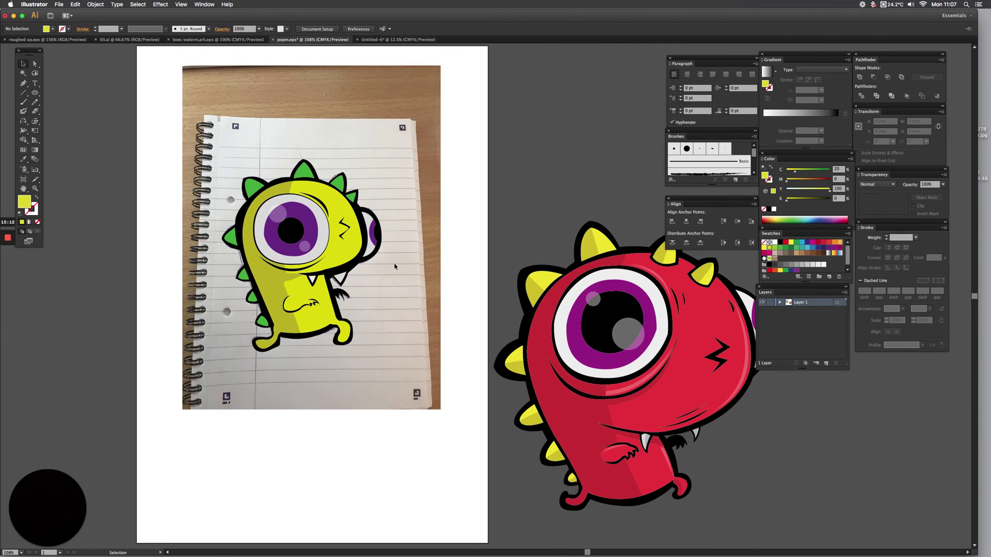
{"action": "left_click_drag", "start_coordinate": [282, 144], "coordinate": [431, 239]}
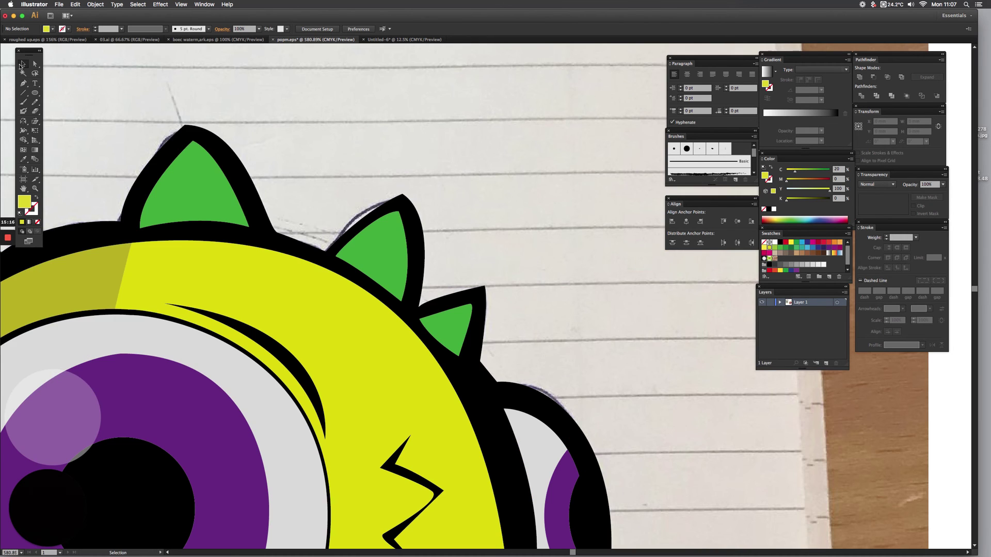
{"action": "left_click", "coordinate": [23, 84]}
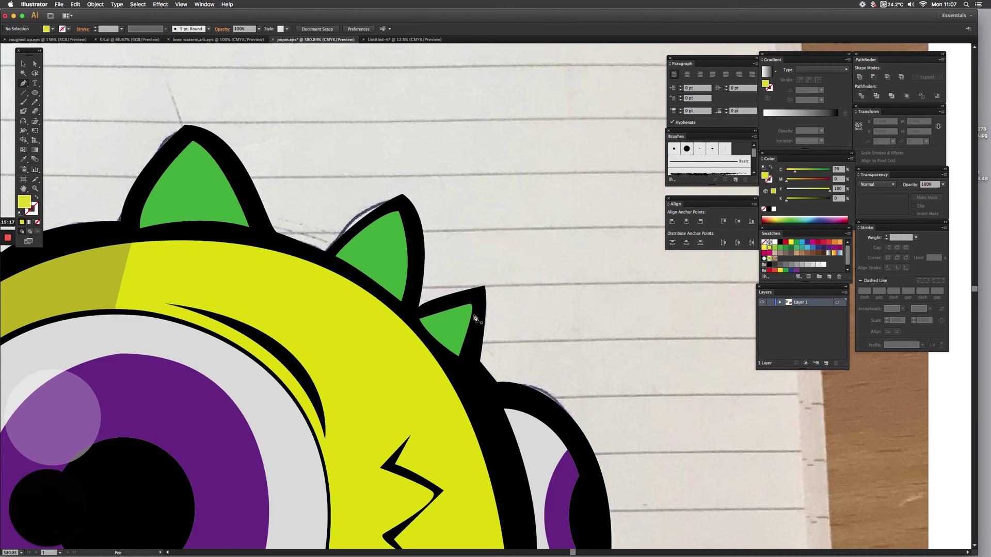
{"action": "left_click", "coordinate": [494, 274]}
{"action": "left_click_drag", "start_coordinate": [413, 364], "coordinate": [389, 375]}
{"action": "left_click", "coordinate": [344, 296]}
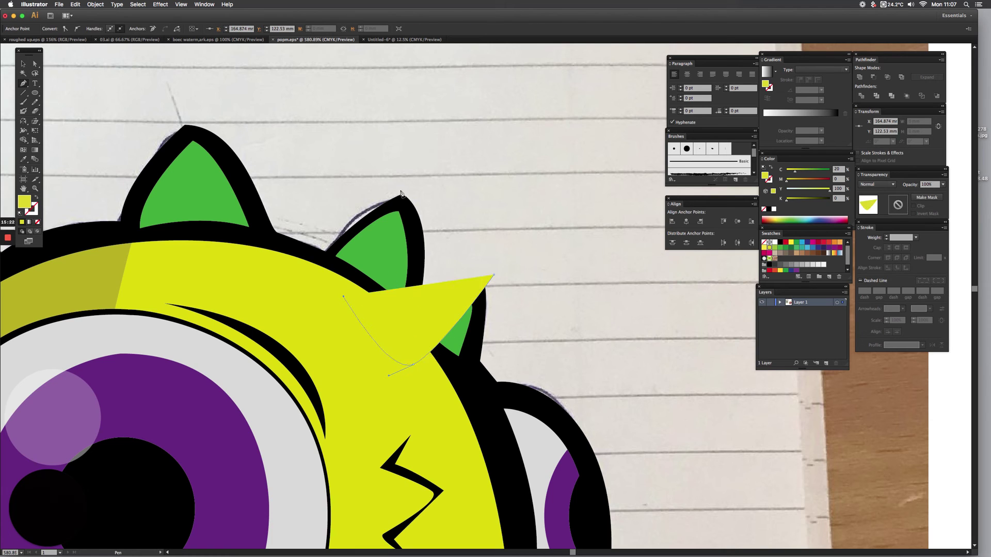
{"action": "left_click_drag", "start_coordinate": [403, 213], "coordinate": [415, 136]}
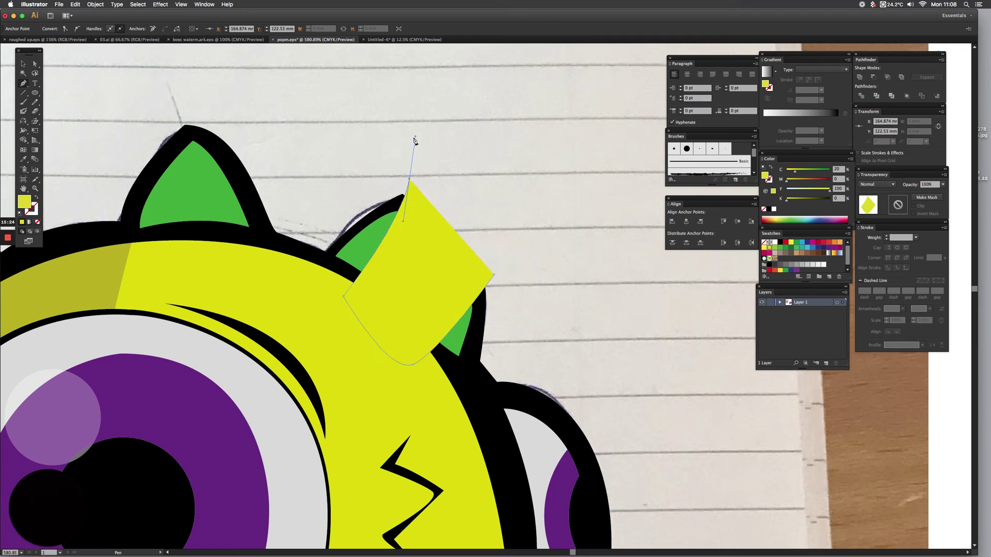
- Continue the dividing path through the top and rear head spikes, around outside the head, and in across the spike behind the eye
{"action": "left_click_drag", "start_coordinate": [184, 96], "coordinate": [187, 295]}
{"action": "left_click_drag", "start_coordinate": [313, 234], "coordinate": [454, 164]}
{"action": "left_click_drag", "start_coordinate": [167, 280], "coordinate": [274, 57]}
{"action": "left_click", "coordinate": [164, 283]}
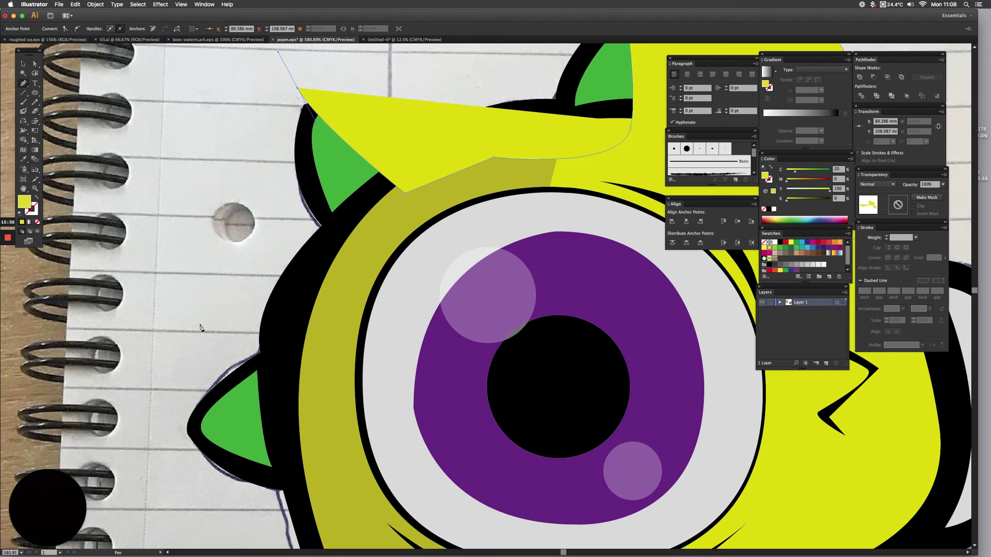
{"action": "left_click_drag", "start_coordinate": [183, 245], "coordinate": [151, 396]}
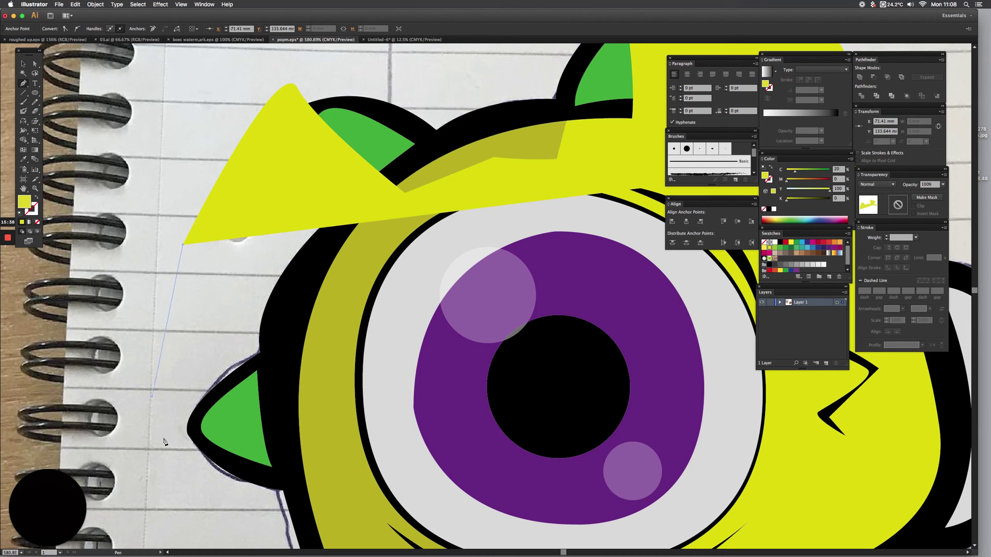
{"action": "left_click", "coordinate": [161, 435]}
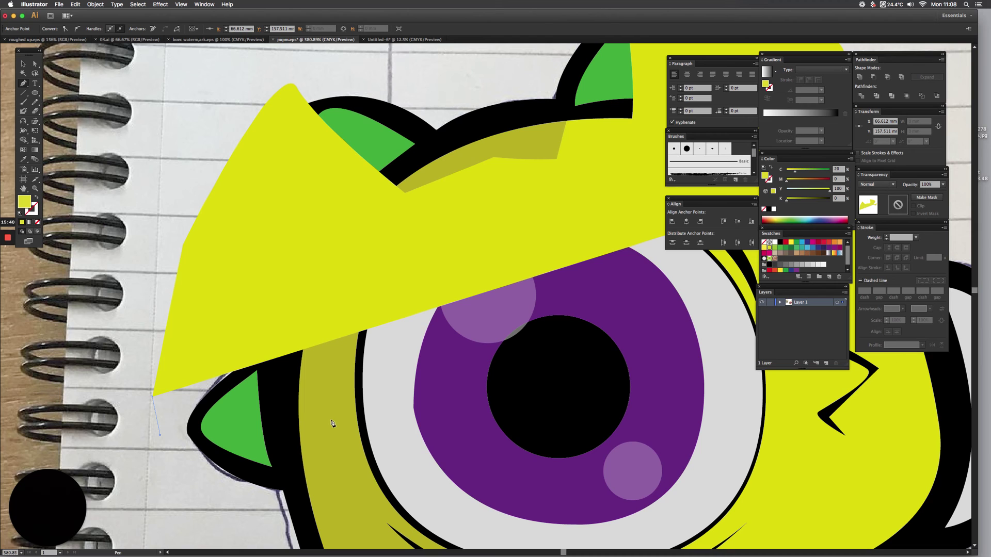
{"action": "left_click_drag", "start_coordinate": [332, 423], "coordinate": [332, 422]}
{"action": "key", "text": "space"}
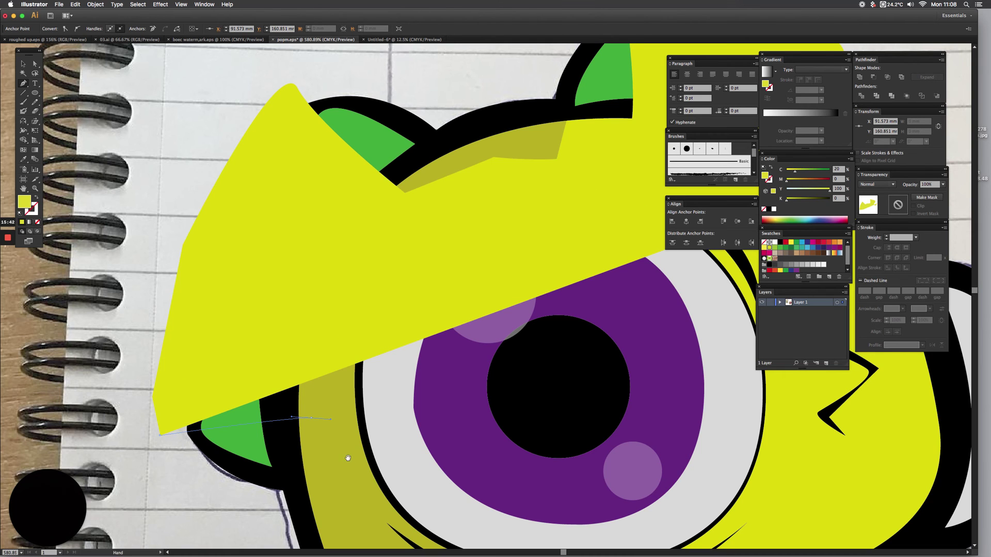
- Extend the path down inside the body's back edge and out through the next back spike to beyond its tip
{"action": "left_click_drag", "start_coordinate": [346, 459], "coordinate": [351, 29]}
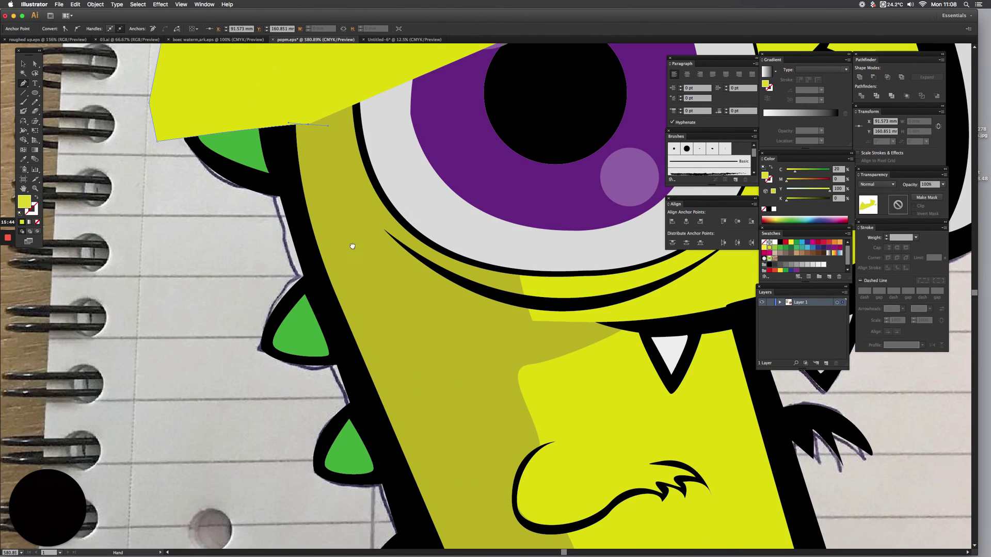
{"action": "left_click", "coordinate": [336, 206]}
{"action": "left_click", "coordinate": [364, 303]}
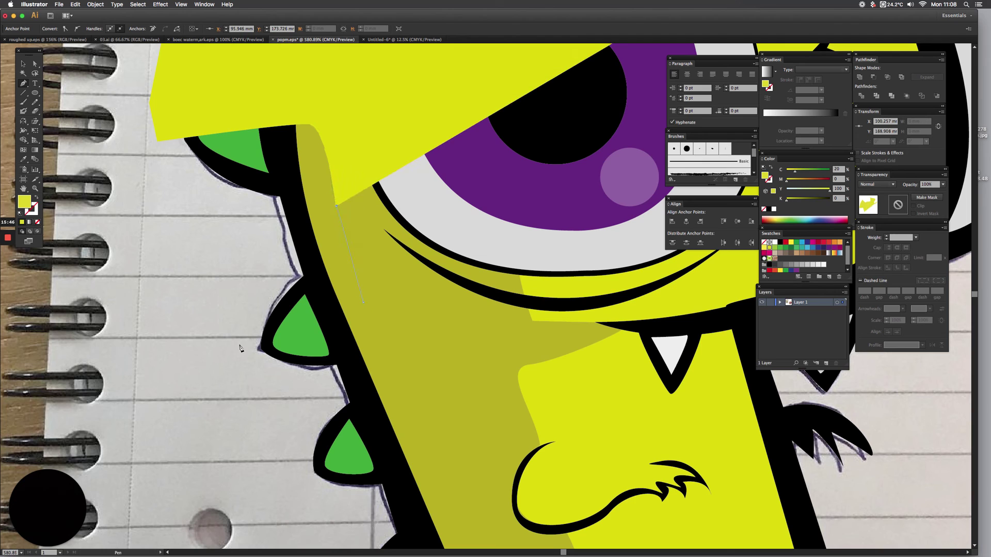
{"action": "left_click_drag", "start_coordinate": [236, 359], "coordinate": [218, 366]}
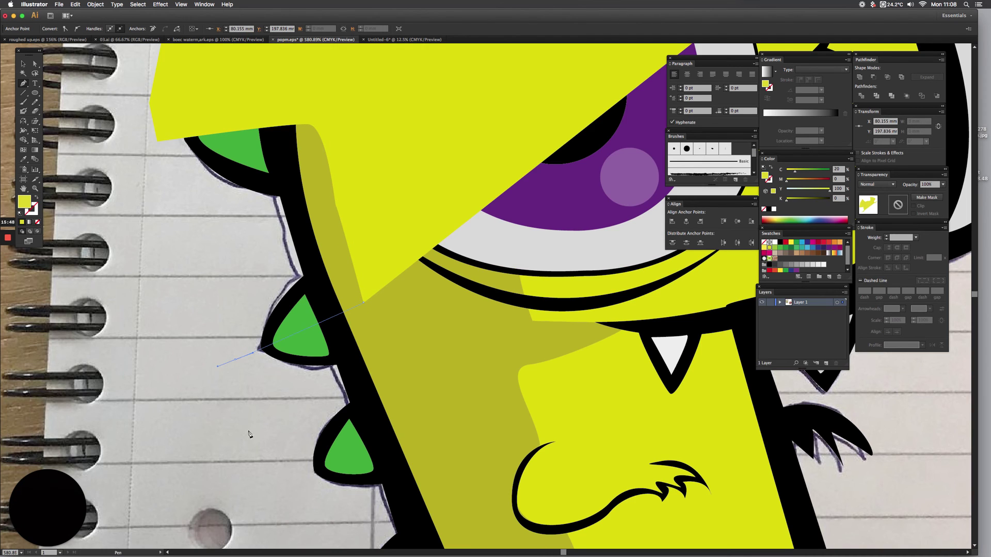
{"action": "left_click_drag", "start_coordinate": [248, 430], "coordinate": [290, 477]}
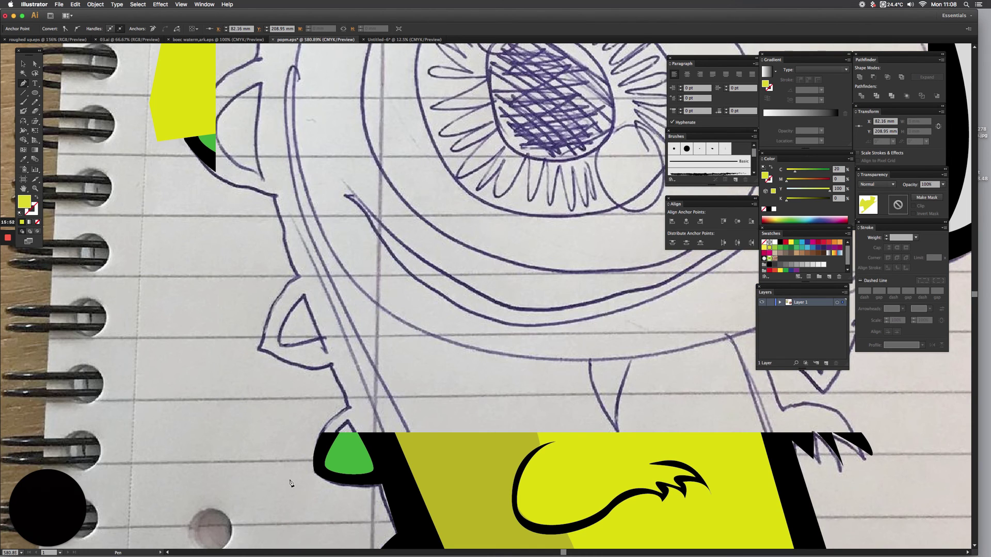
- Carry the path across the two lowest back spikes, ending just outside the last spike's tip
{"action": "left_click", "coordinate": [299, 480]}
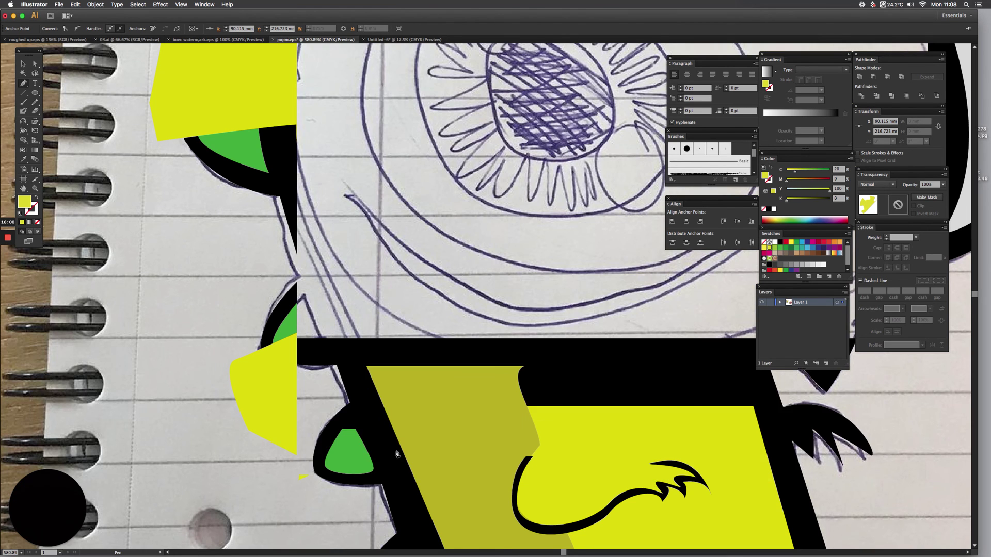
{"action": "left_click", "coordinate": [419, 457]}
{"action": "key", "text": "space"}
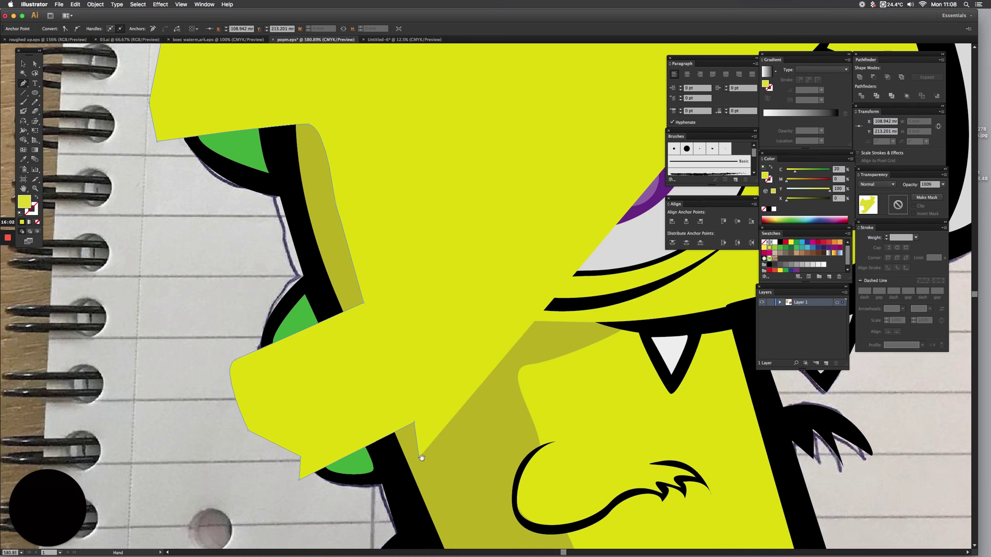
{"action": "left_click_drag", "start_coordinate": [422, 458], "coordinate": [359, 193]}
{"action": "left_click_drag", "start_coordinate": [452, 433], "coordinate": [414, 274]}
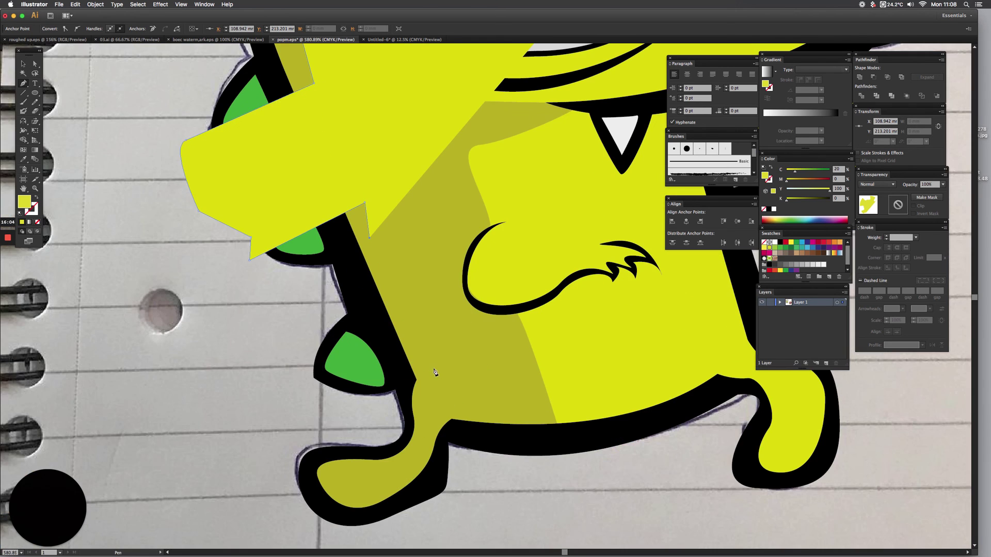
{"action": "left_click", "coordinate": [419, 330]}
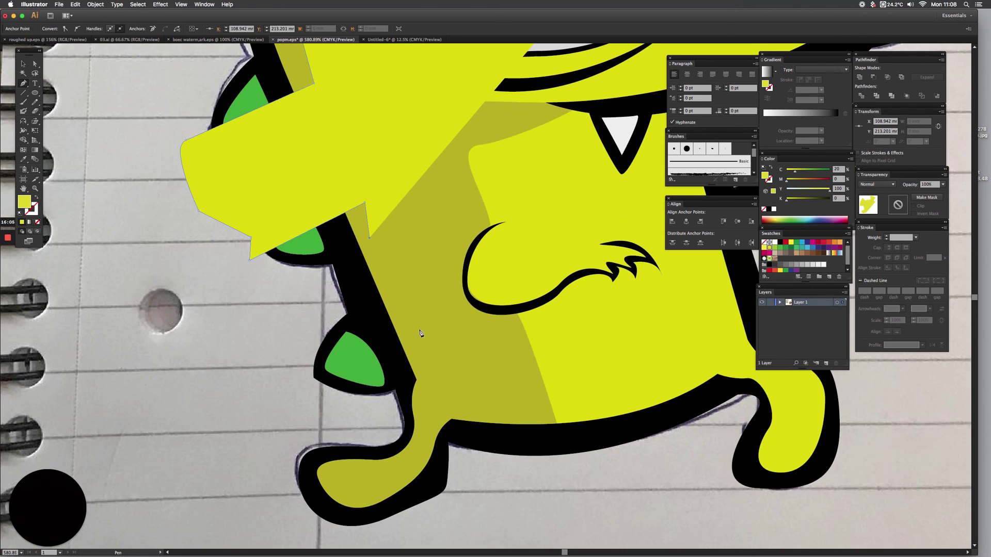
{"action": "left_click", "coordinate": [279, 385]}
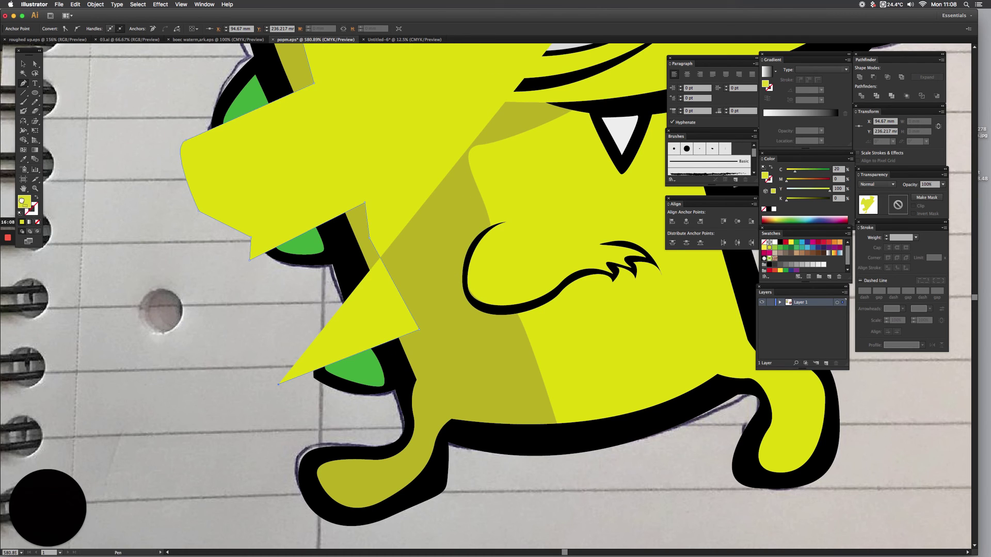
- Remove the fill from the spike-dividing path and select the whole path
{"action": "left_click", "coordinate": [37, 222]}
{"action": "left_click", "coordinate": [23, 63]}
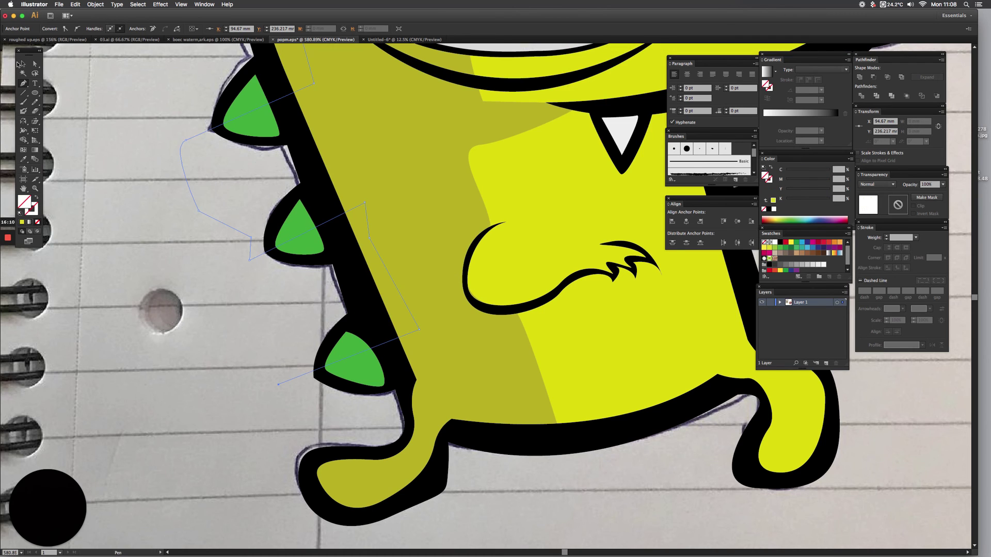
{"action": "left_click_drag", "start_coordinate": [294, 395], "coordinate": [274, 390]}
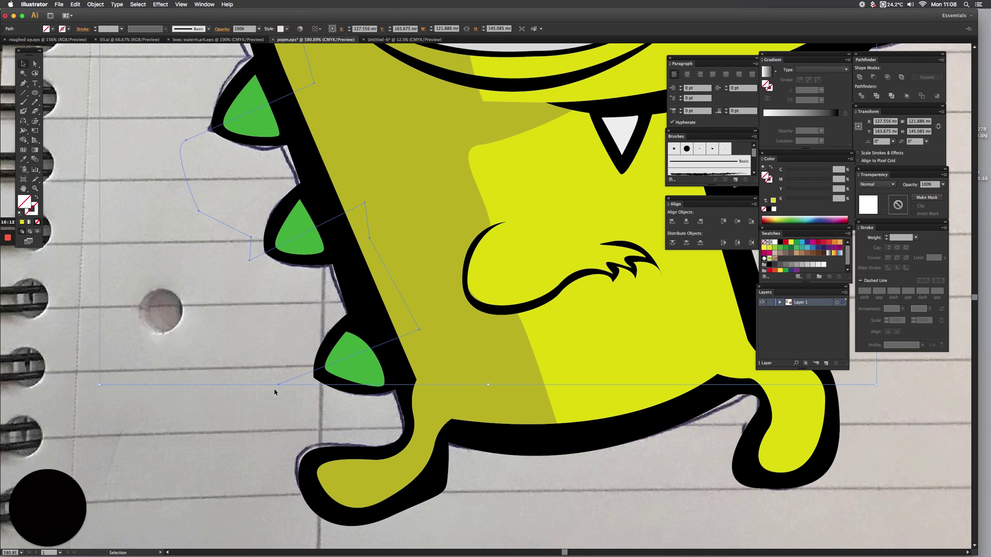
- Divide all the green spikes along the drawn path with Pathfinder Divide and ungroup the resulting pieces
{"action": "key", "text": "super+0"}
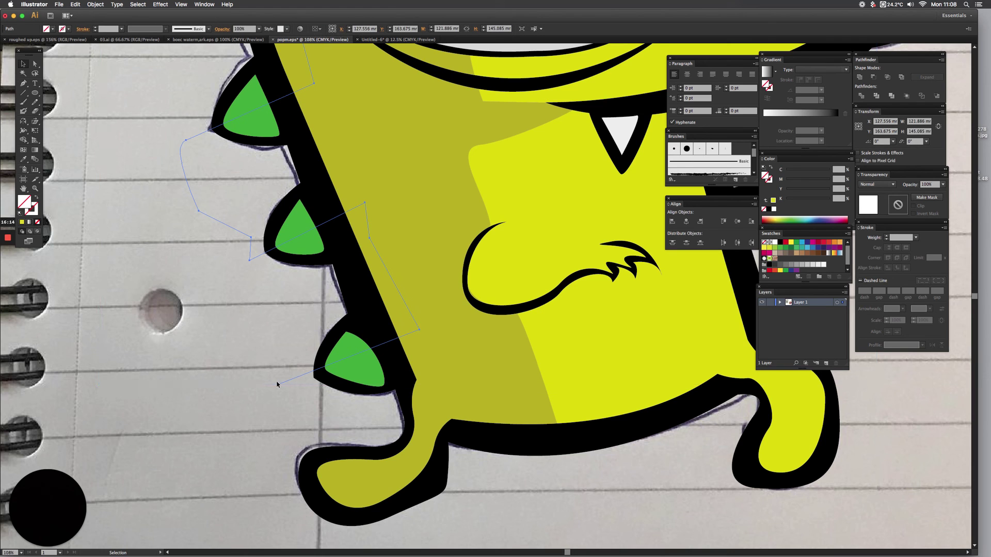
{"action": "key", "text": "super+space"}
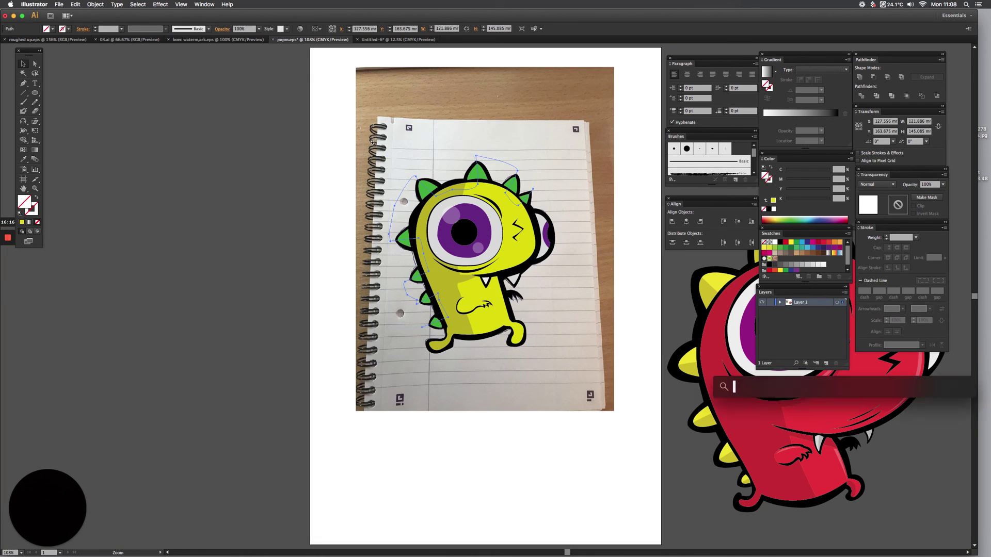
{"action": "left_click_drag", "start_coordinate": [372, 139], "coordinate": [601, 404]}
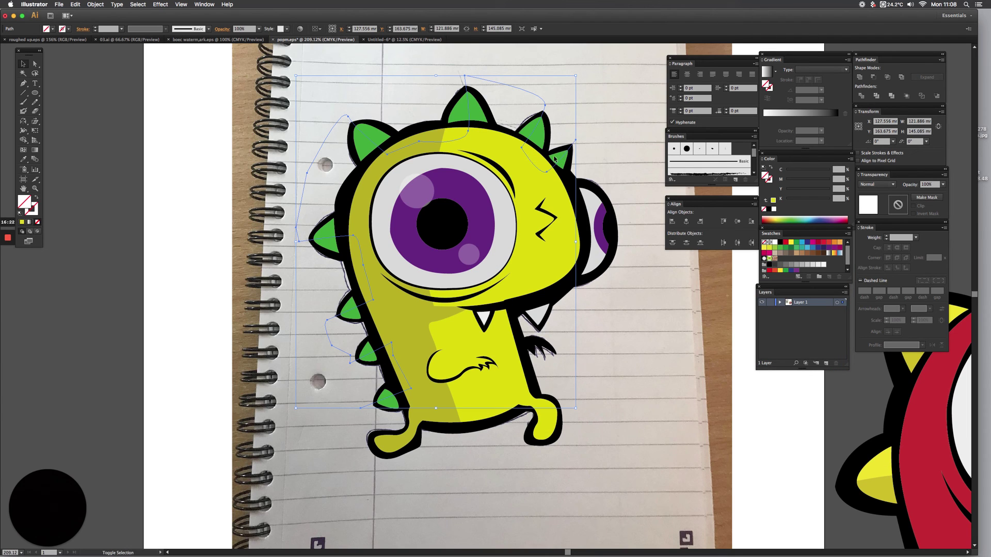
{"action": "left_click", "coordinate": [555, 160], "text": "shift"}
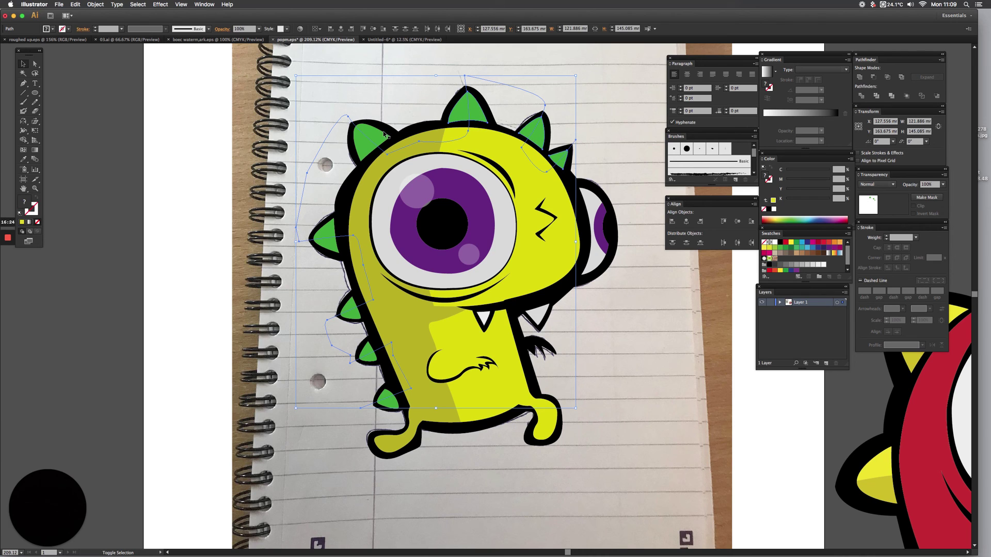
{"action": "left_click", "coordinate": [333, 232], "text": "shift"}
{"action": "left_click", "coordinate": [386, 396], "text": "shift"}
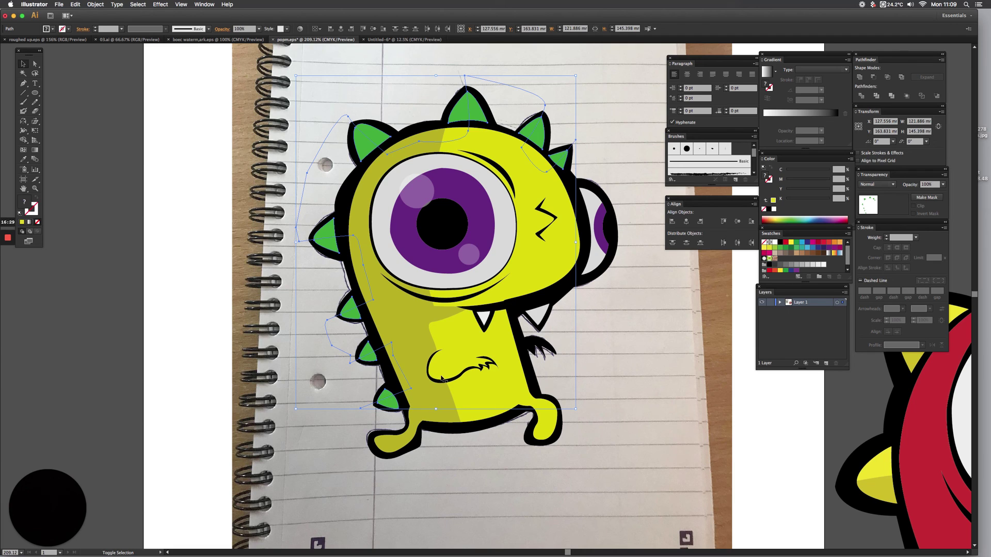
{"action": "left_click", "coordinate": [861, 96]}
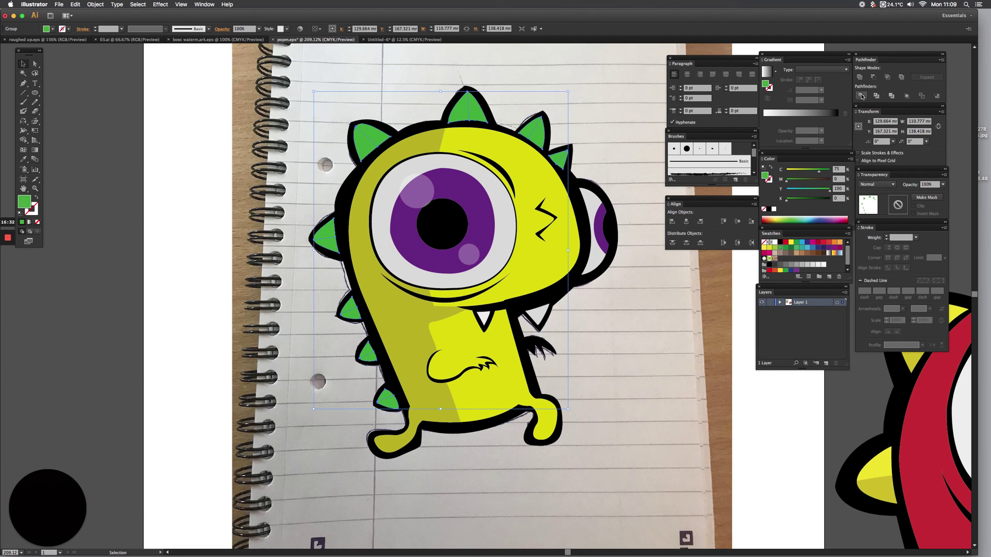
{"action": "key", "text": "super"}
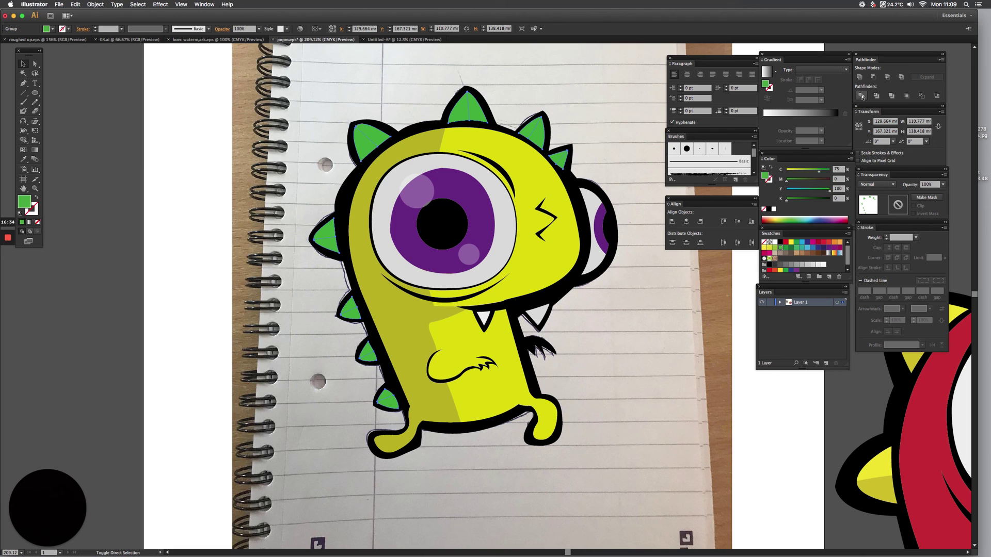
{"action": "left_click", "coordinate": [356, 180], "text": "super"}
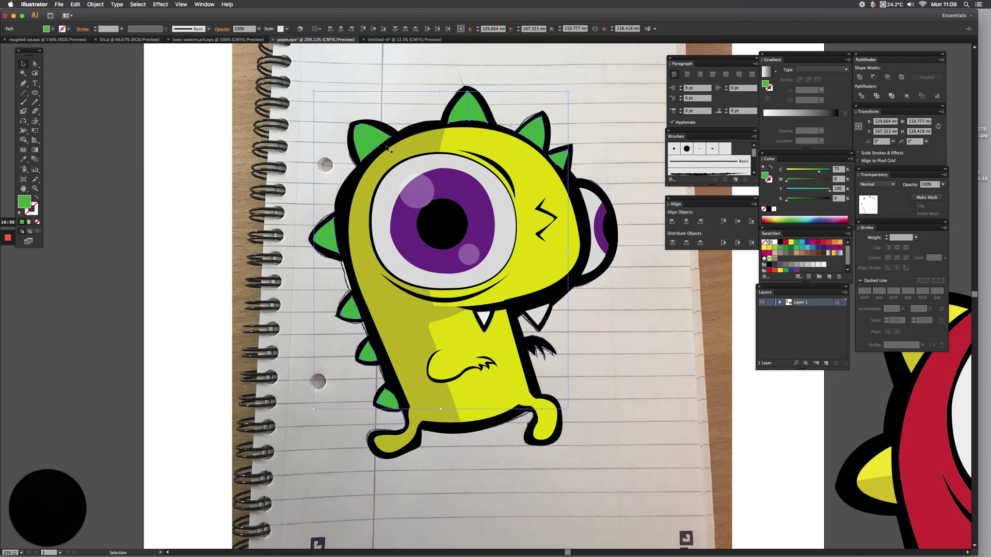
{"action": "left_click", "coordinate": [136, 85]}
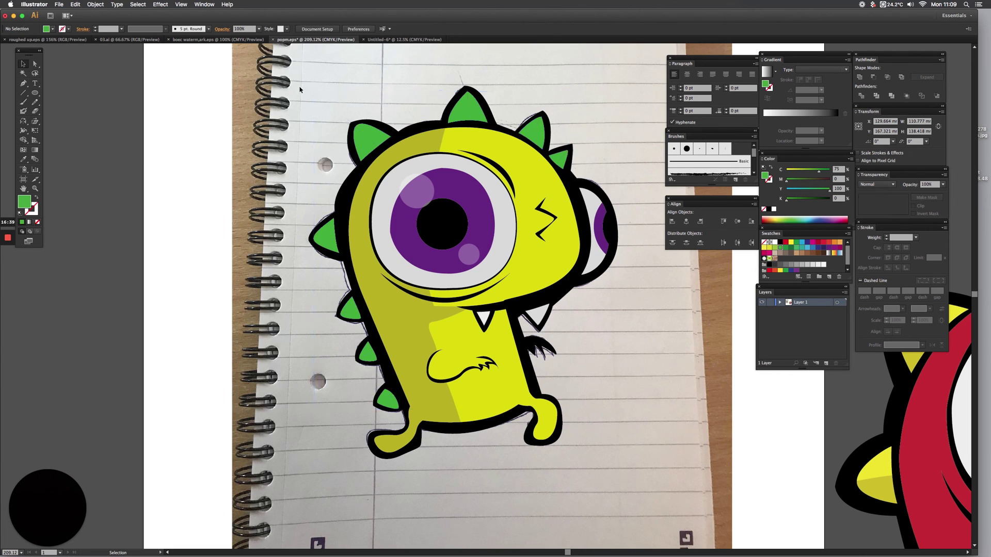
- Fill the rear and lower half of every green spike with a darker green, about C 80, M 22, Y 100, K 7
{"action": "left_click", "coordinate": [553, 159]}
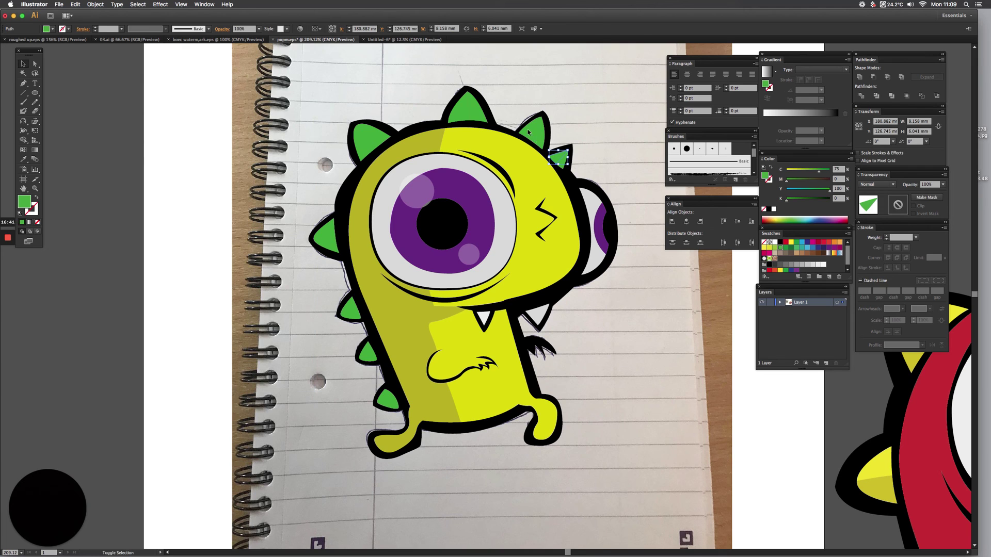
{"action": "left_click", "coordinate": [534, 139], "text": "shift"}
{"action": "left_click", "coordinate": [457, 116], "text": "shift"}
{"action": "left_click", "coordinate": [365, 147], "text": "shift"}
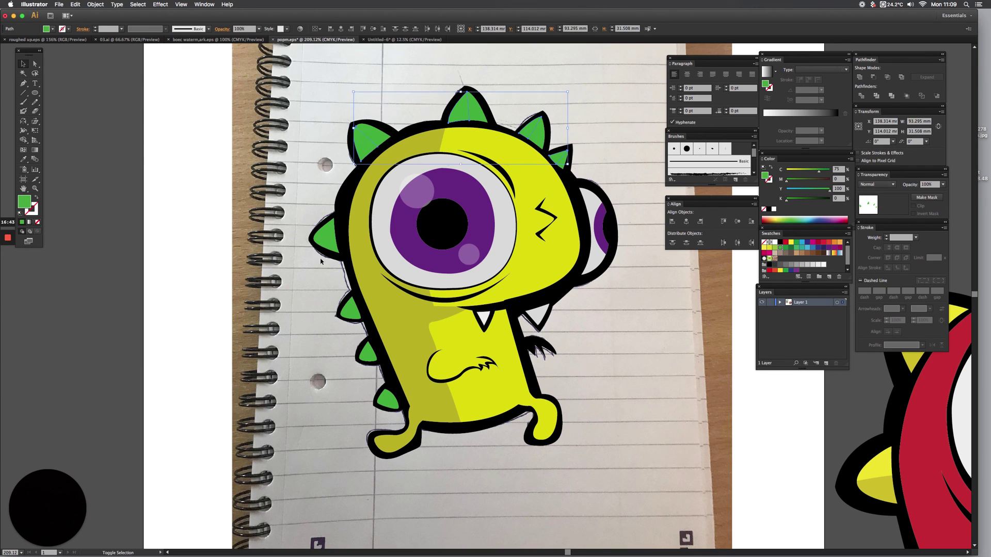
{"action": "left_click", "coordinate": [329, 247], "text": "shift"}
{"action": "left_click", "coordinate": [349, 315], "text": "shift"}
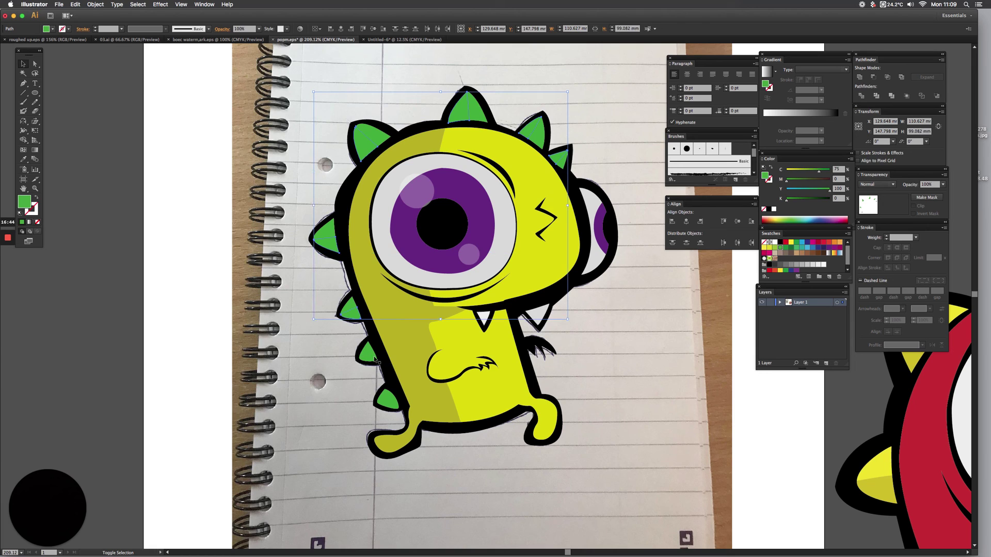
{"action": "left_click", "coordinate": [374, 359], "text": "shift"}
{"action": "left_click", "coordinate": [382, 398], "text": "shift"}
{"action": "left_click", "coordinate": [387, 406], "text": "shift"}
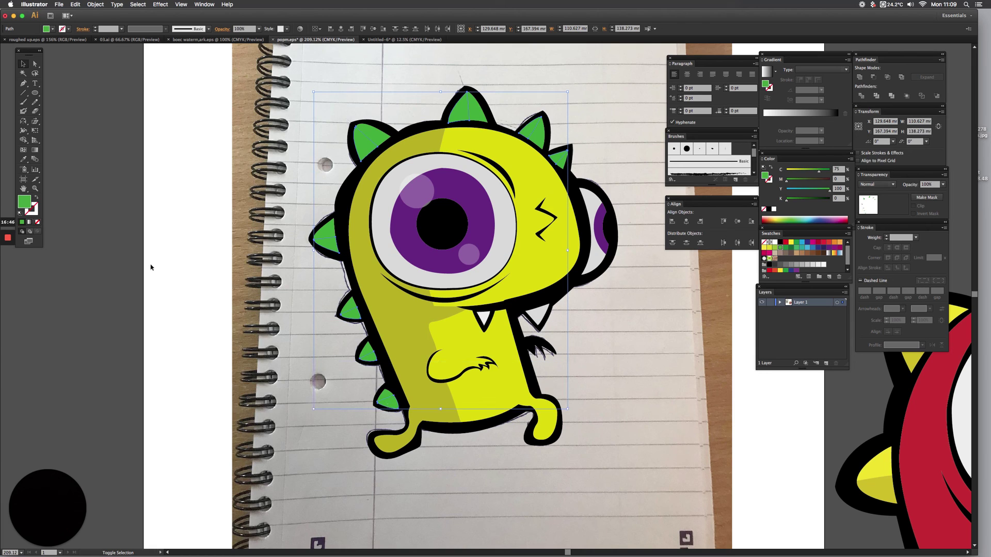
{"action": "double_click", "coordinate": [22, 204]}
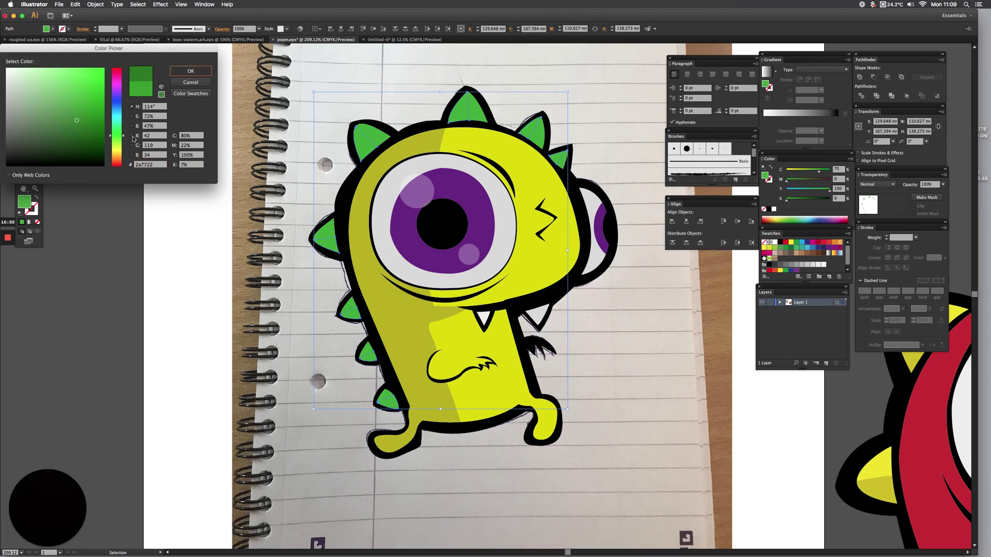
{"action": "left_click", "coordinate": [190, 71]}
{"action": "left_click", "coordinate": [144, 139]}
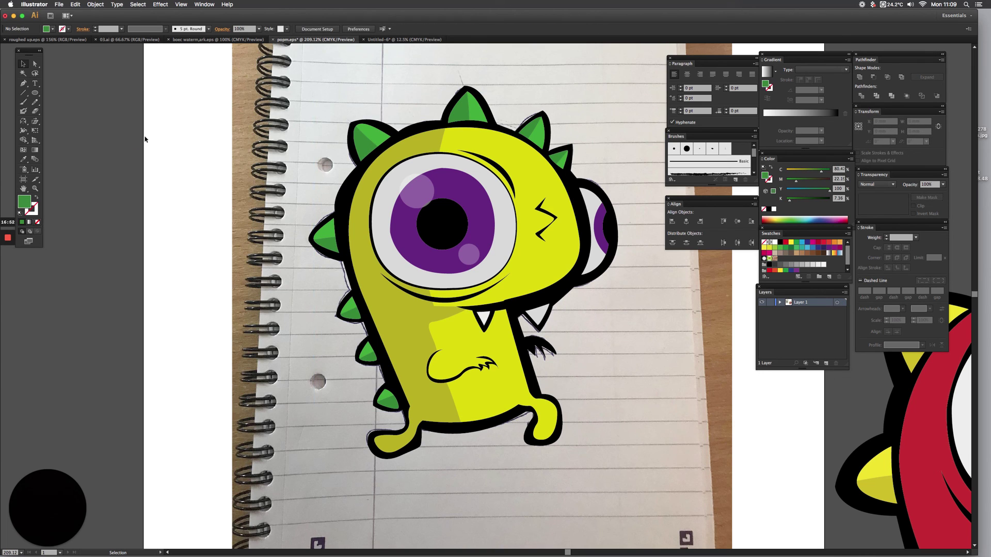
- Delete the notebook sketch photo from behind the yellow monster
{"action": "key", "text": "super+0"}
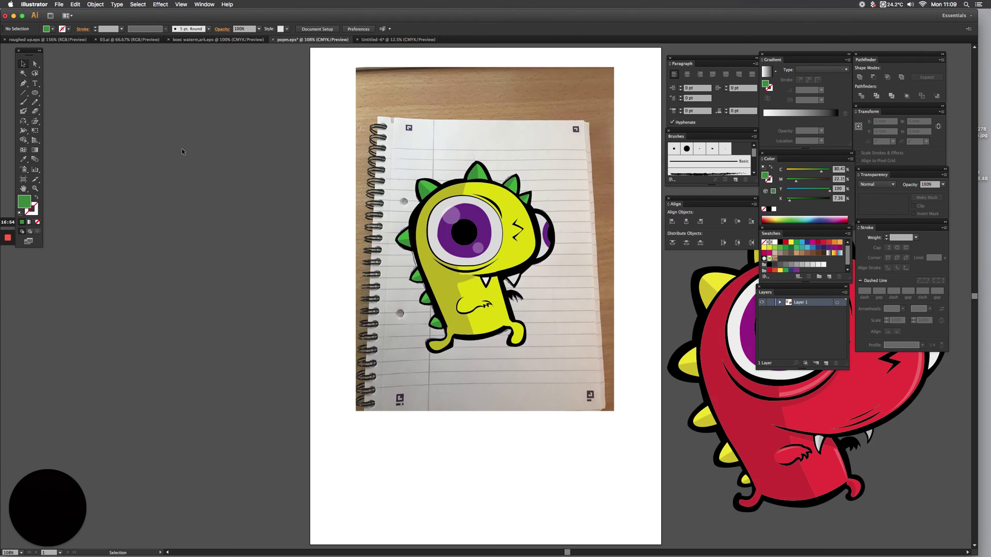
{"action": "left_click_drag", "start_coordinate": [360, 184], "coordinate": [245, 182]}
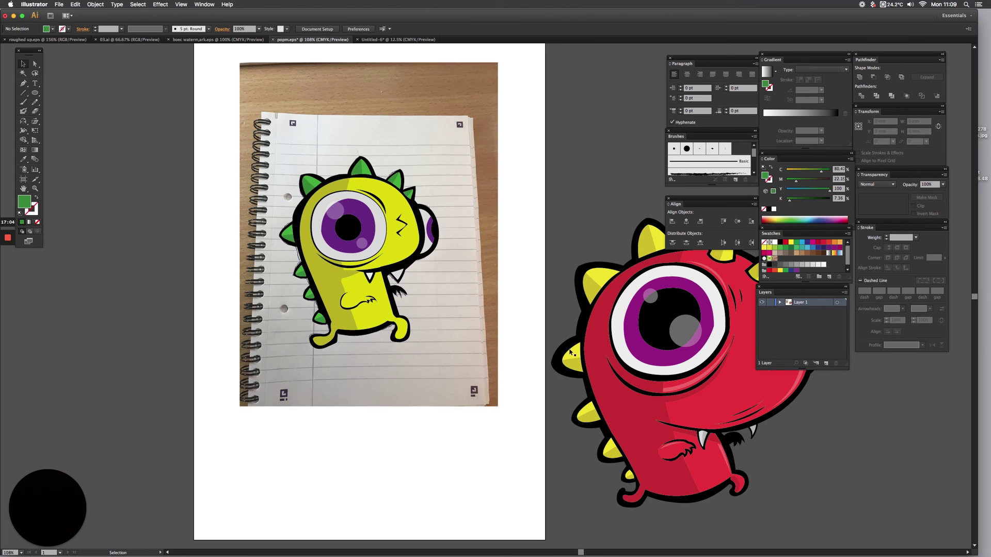
{"action": "left_click_drag", "start_coordinate": [537, 315], "coordinate": [501, 319]}
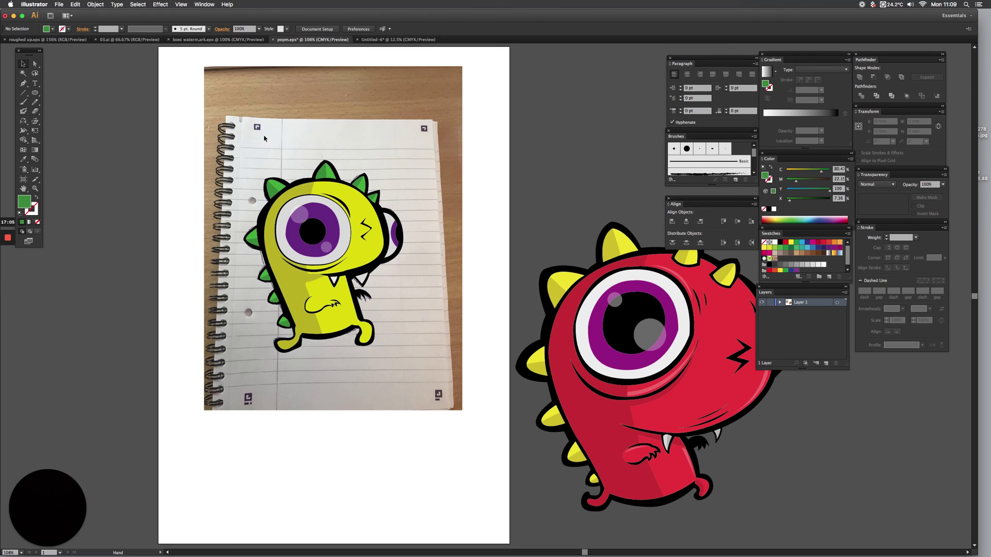
{"action": "left_click", "coordinate": [257, 103]}
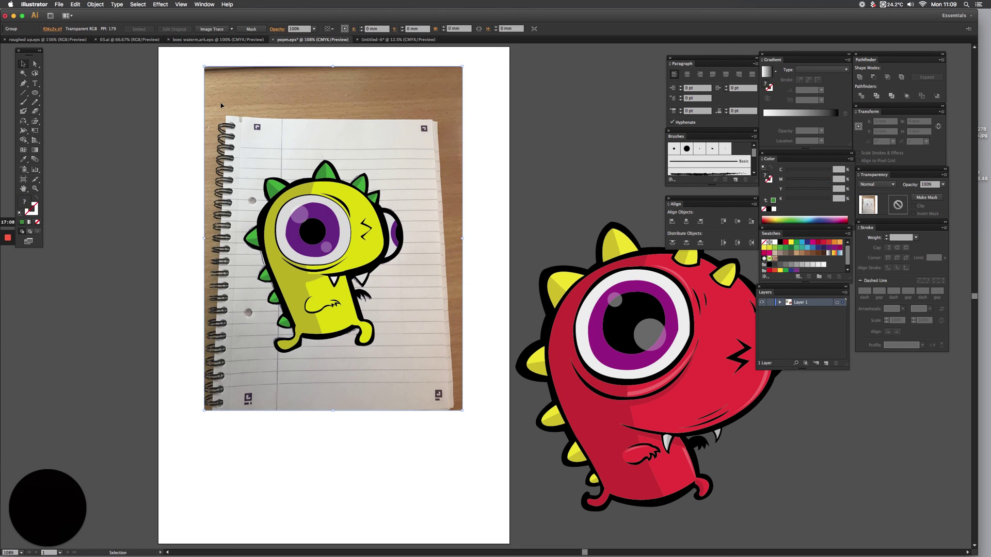
{"action": "key", "text": "Delete"}
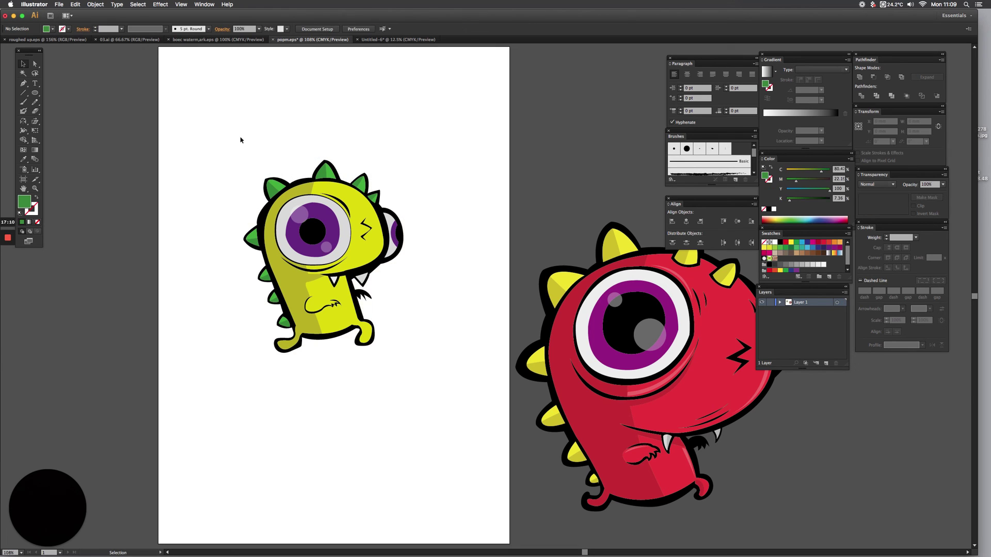
- Group all of the yellow monster's artwork and move it to the lower left of the artboard
{"action": "left_click_drag", "start_coordinate": [240, 140], "coordinate": [438, 355]}
{"action": "key", "text": "a"}
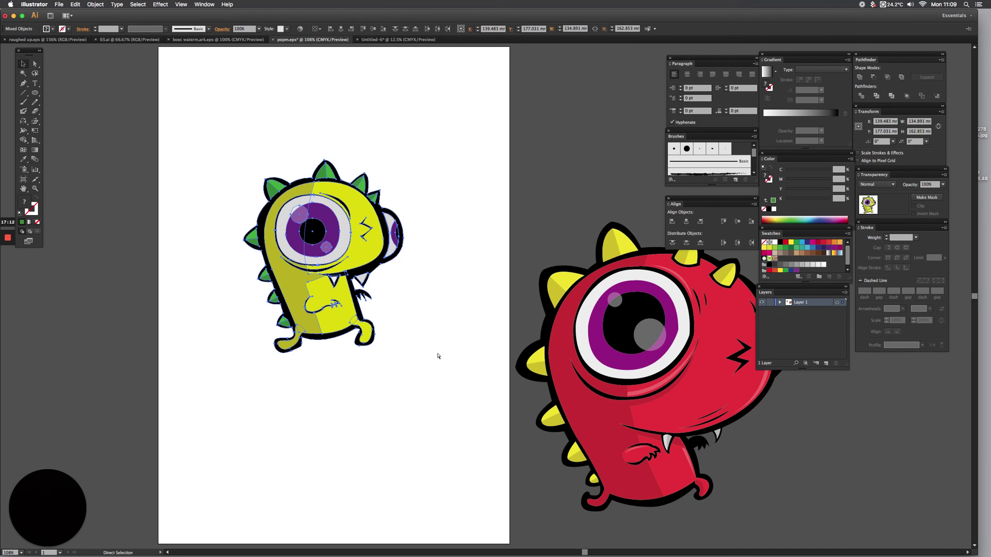
{"action": "key", "text": "v"}
{"action": "left_click_drag", "start_coordinate": [332, 249], "coordinate": [272, 395]}
- Move the finished red monster onto the upper part of the artboard, above the yellow one
{"action": "left_click_drag", "start_coordinate": [505, 217], "coordinate": [751, 478]}
{"action": "left_click_drag", "start_coordinate": [579, 331], "coordinate": [556, 306]}
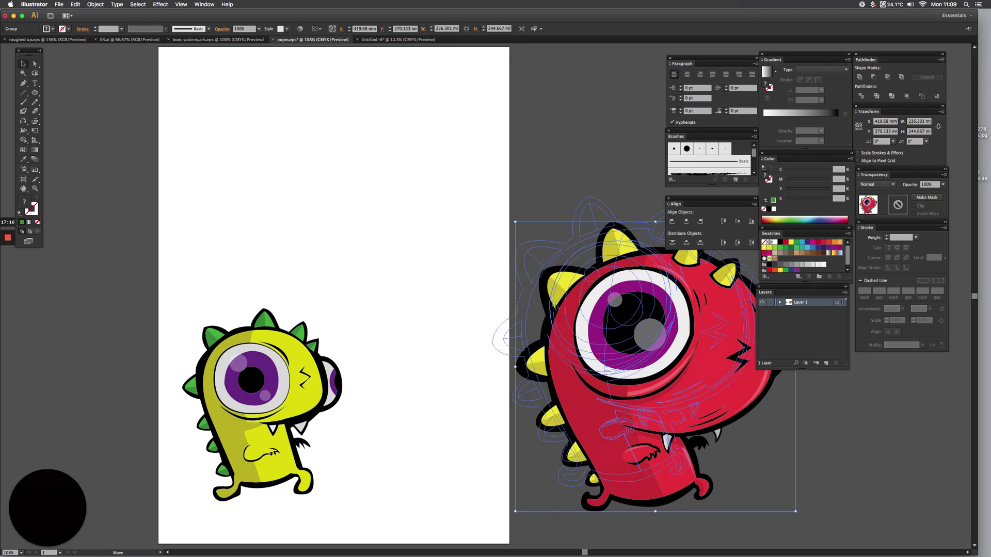
{"action": "left_click_drag", "start_coordinate": [584, 246], "coordinate": [321, 102]}
- Shift the yellow monster slightly down and left, clear of the red monster's foot, and deselect it
{"action": "left_click", "coordinate": [314, 385]}
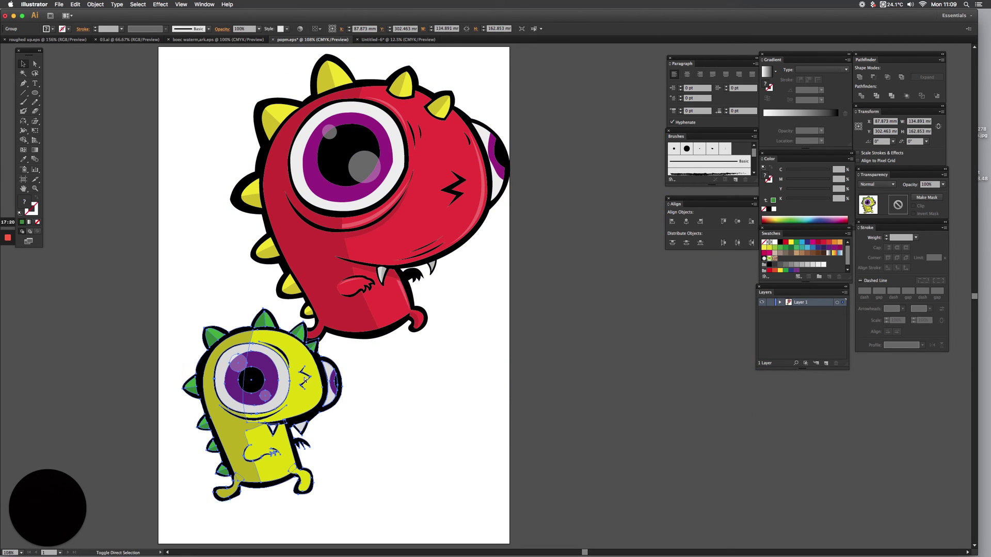
{"action": "scroll", "coordinate": [309, 372], "scroll_direction": "left", "scroll_amount": 5}
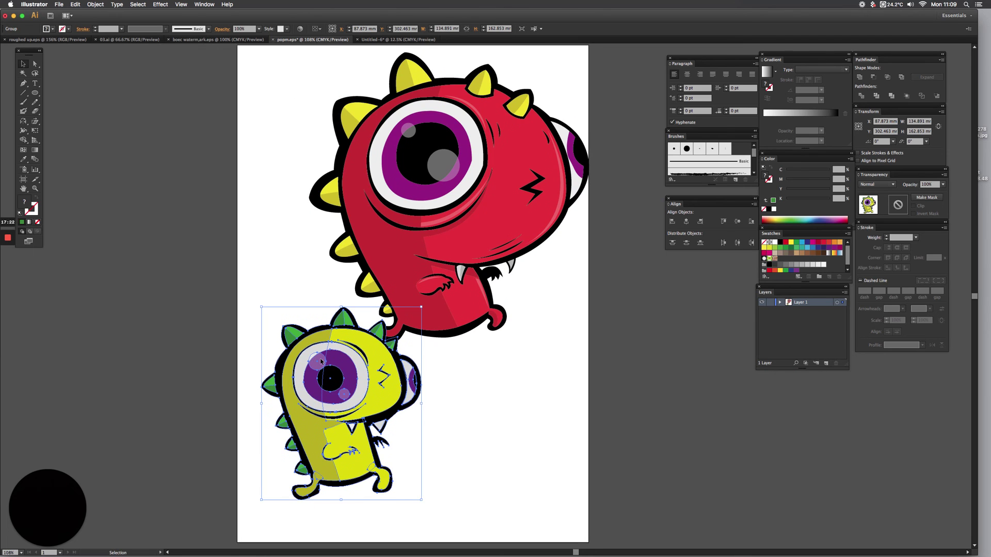
{"action": "left_click_drag", "start_coordinate": [321, 361], "coordinate": [309, 383]}
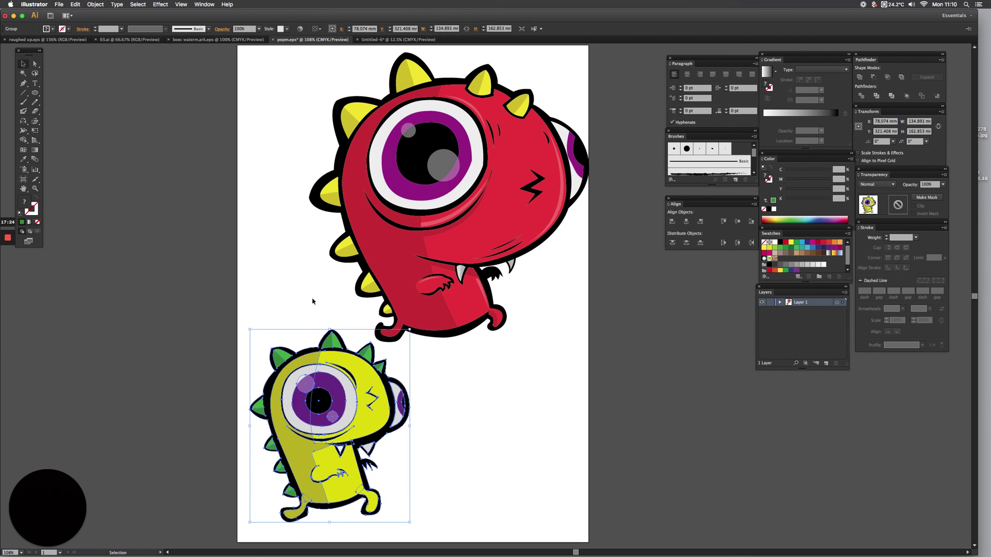
{"action": "left_click", "coordinate": [292, 230]}
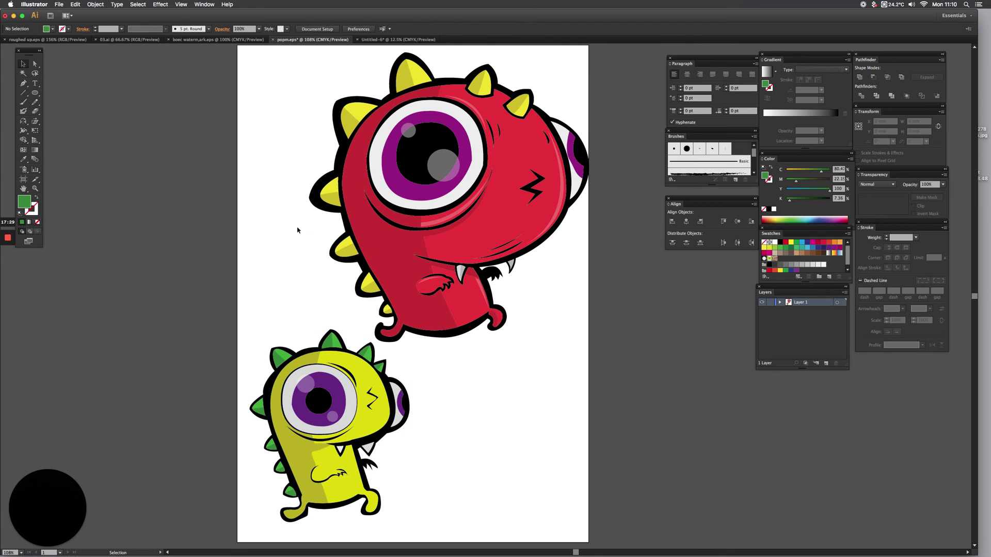
{"action": "key", "text": "super+y"}
{"action": "key", "text": "super+y"}
{"action": "mouse_move", "coordinate": [12, 239]}
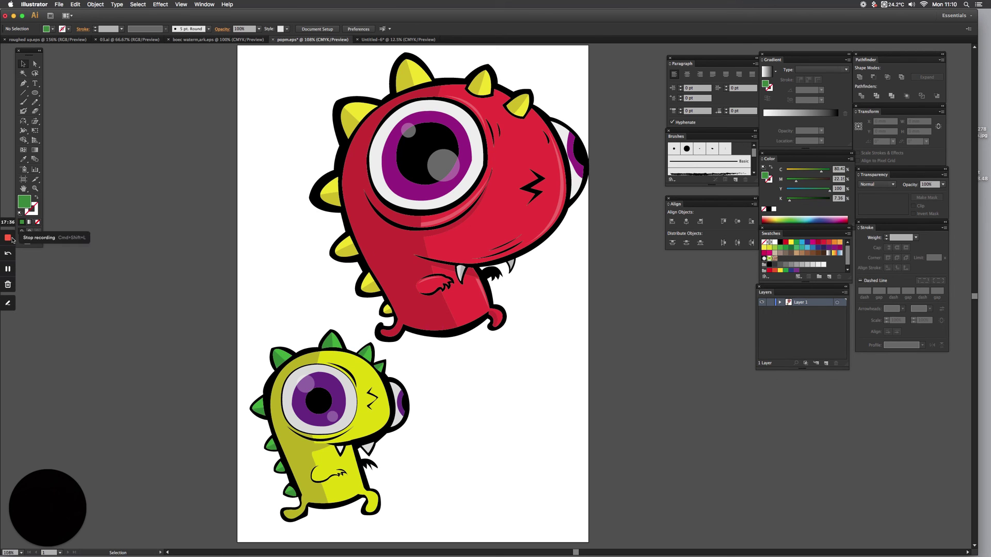